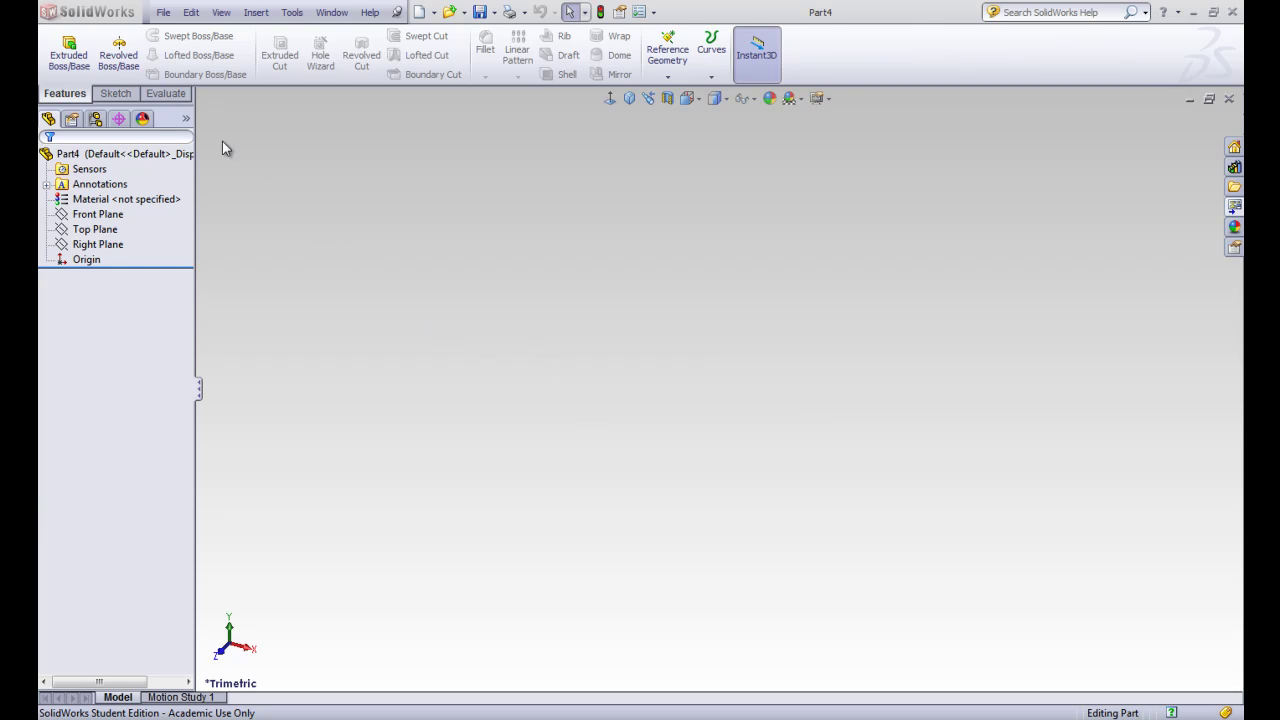
- From the Sketch tab's Sketch dropdown, start 3DSketch1, a new 3D sketch in the empty part
{"action": "left_click", "coordinate": [120, 94]}
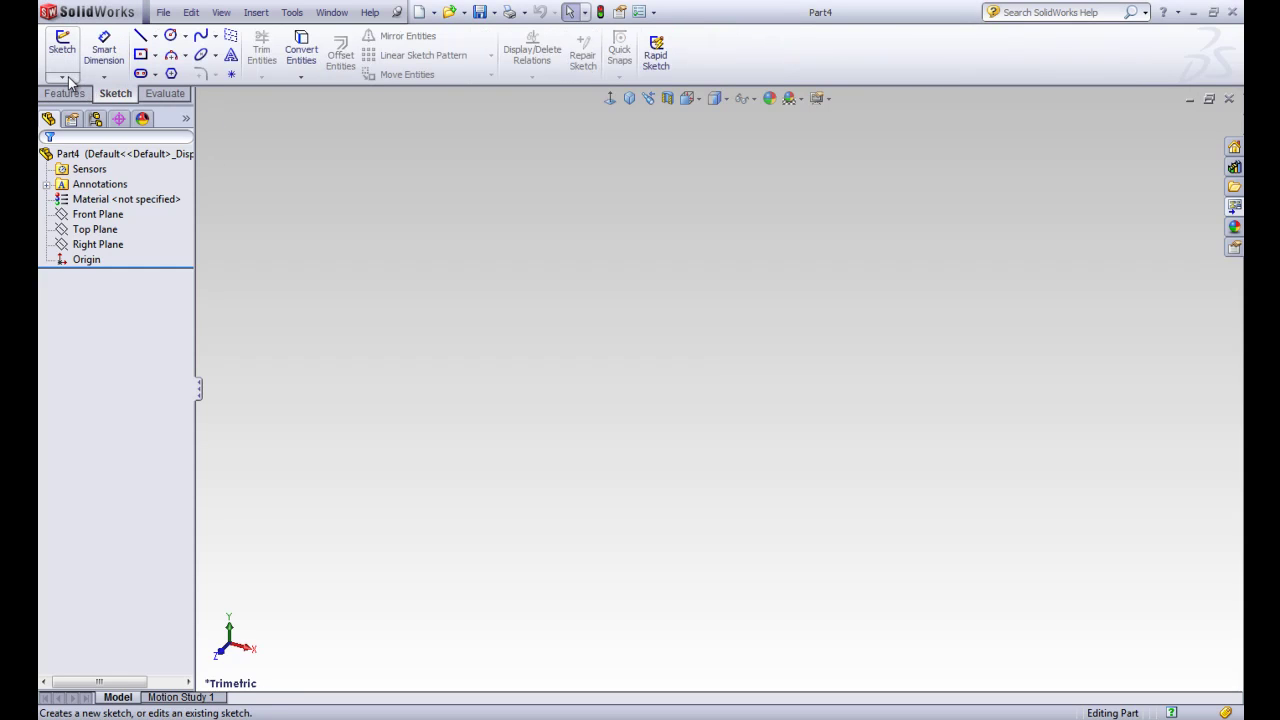
{"action": "left_click", "coordinate": [66, 78]}
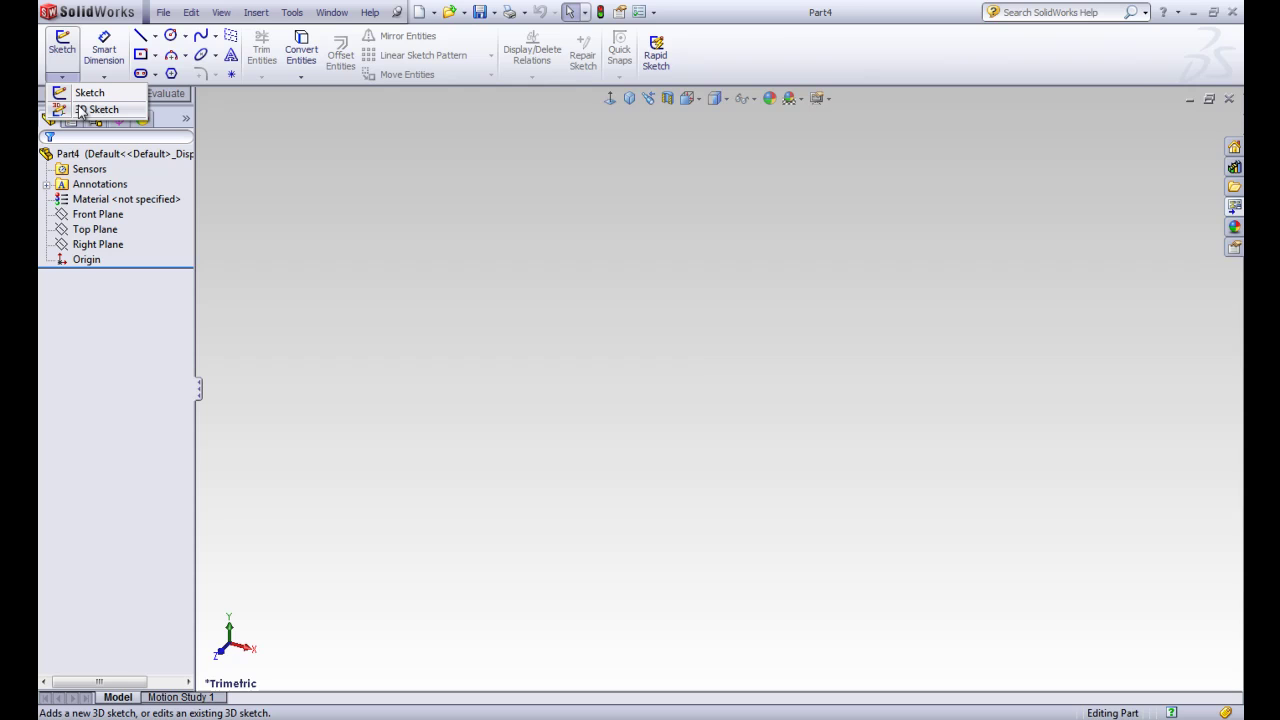
{"action": "left_click", "coordinate": [78, 106]}
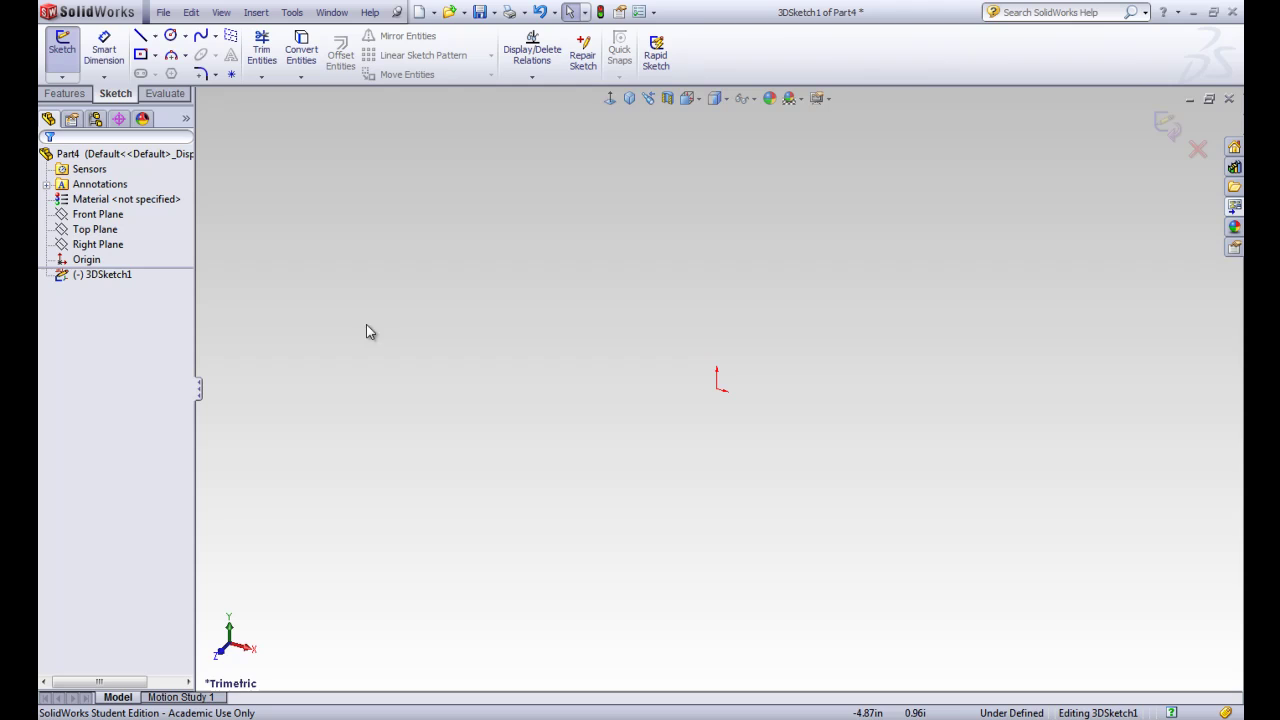
{"action": "left_click", "coordinate": [141, 38]}
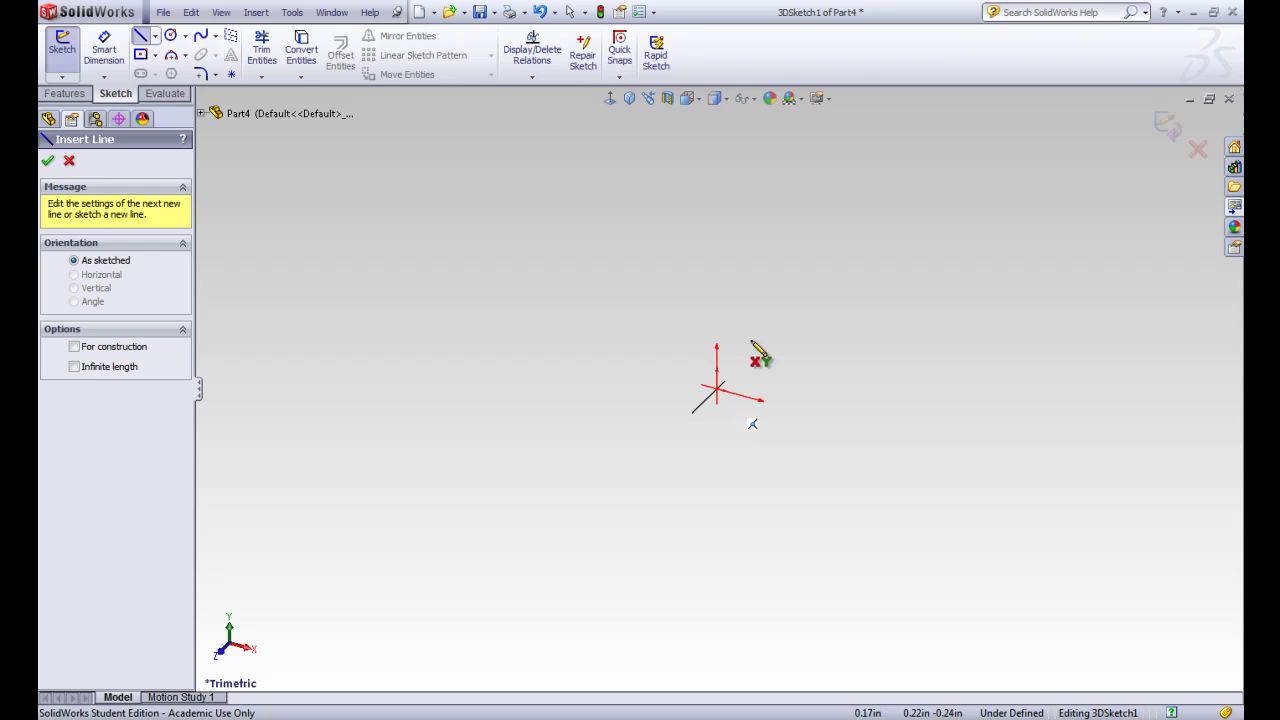
{"action": "left_click", "coordinate": [718, 390]}
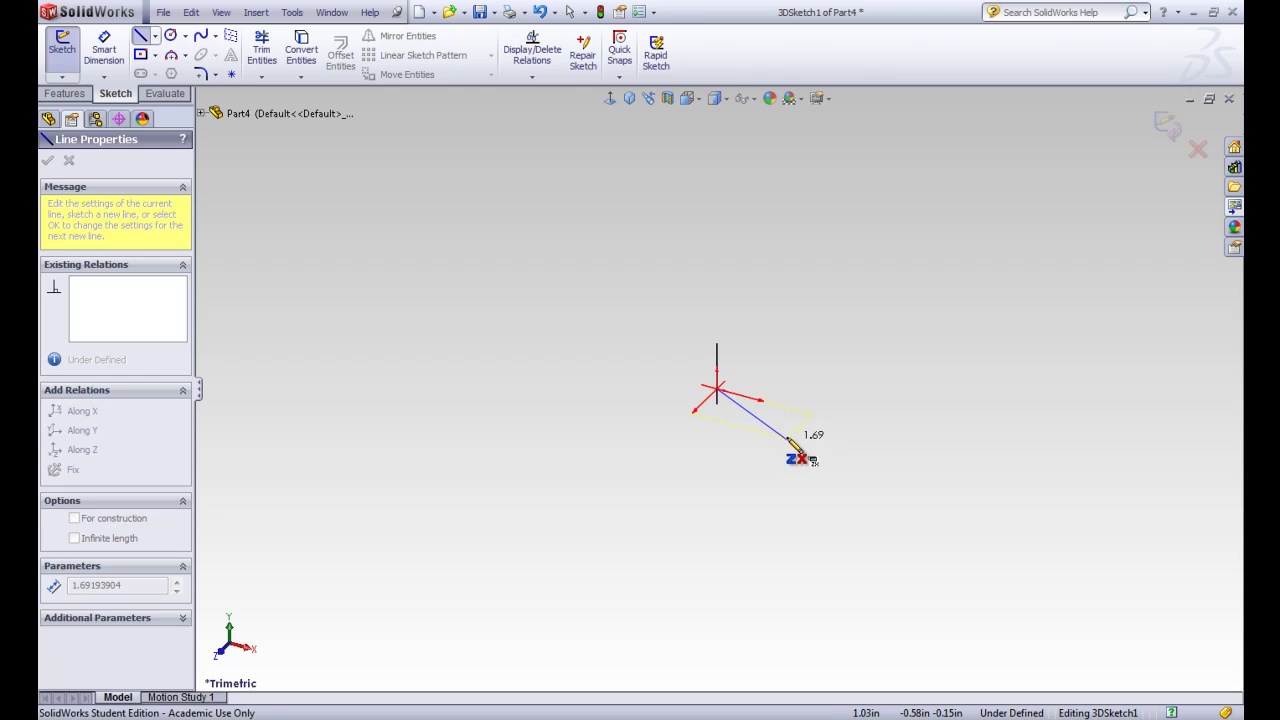
{"action": "key", "text": "Escape"}
{"action": "key", "text": "Escape"}
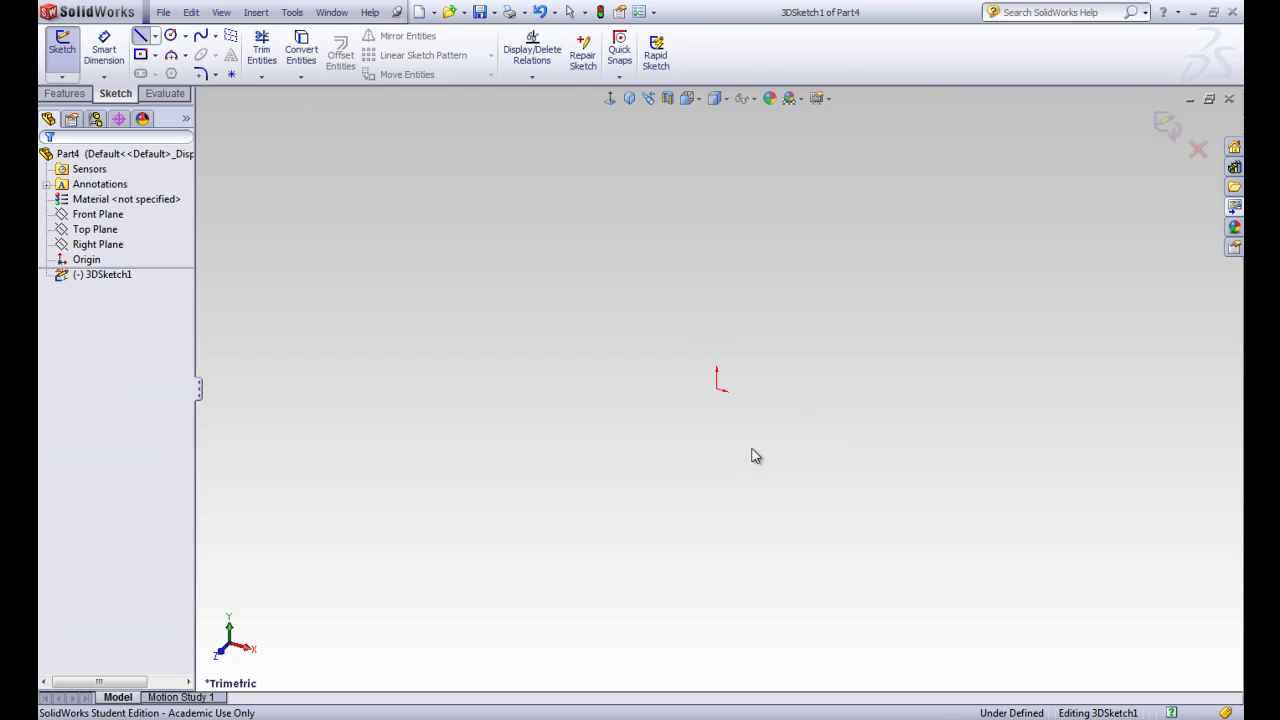
- Set the part's document units to MMGS (millimetre, gram, second) in Document Properties
{"action": "left_click", "coordinate": [638, 12]}
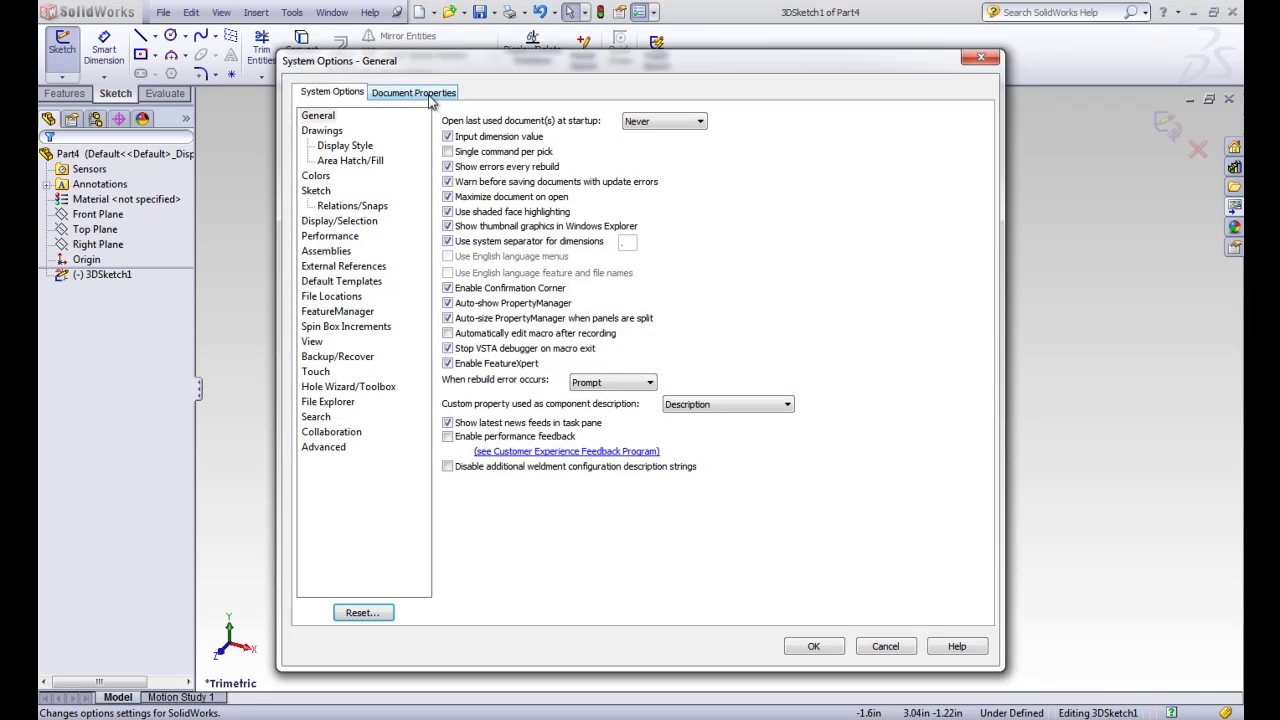
{"action": "left_click", "coordinate": [430, 95]}
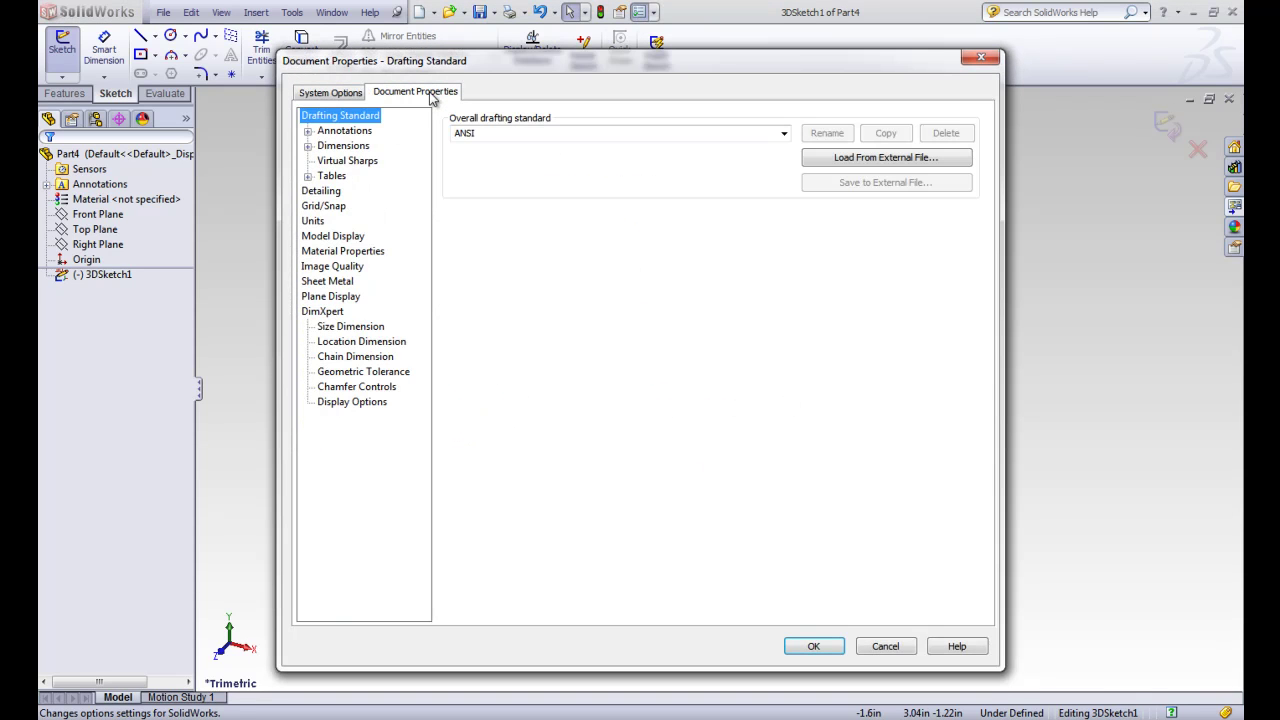
{"action": "left_click", "coordinate": [313, 221]}
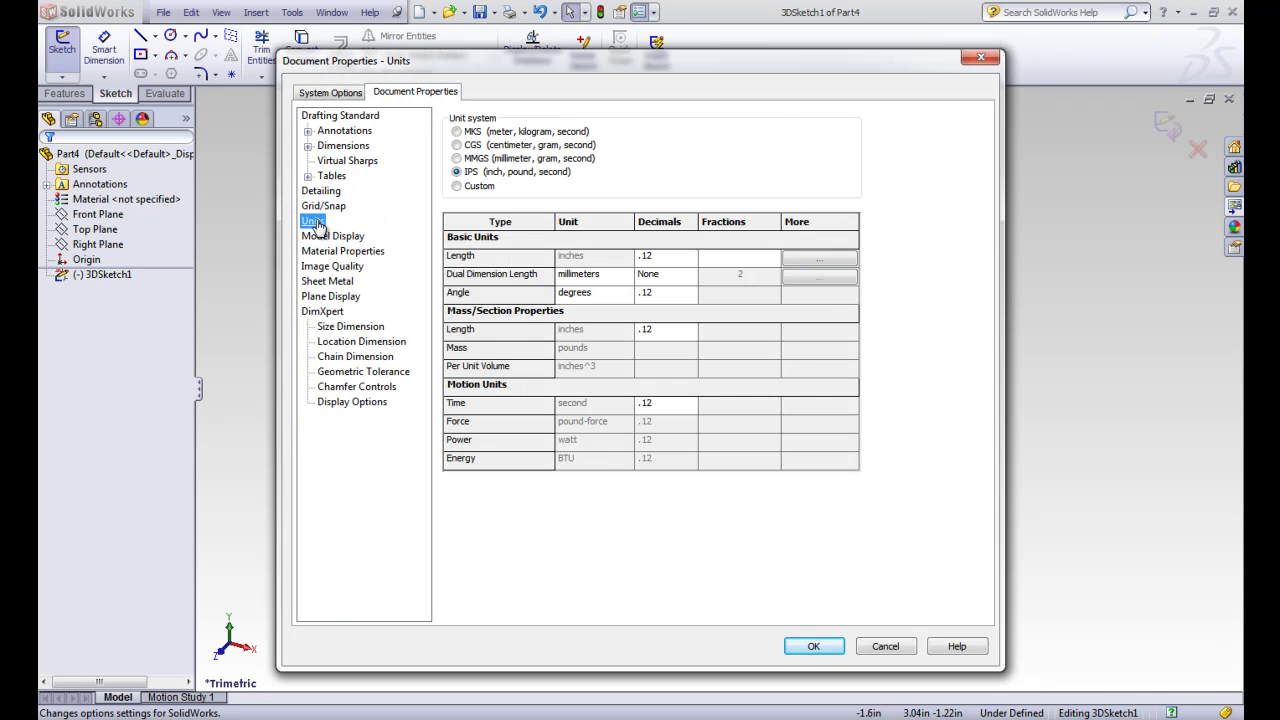
{"action": "left_click", "coordinate": [456, 159]}
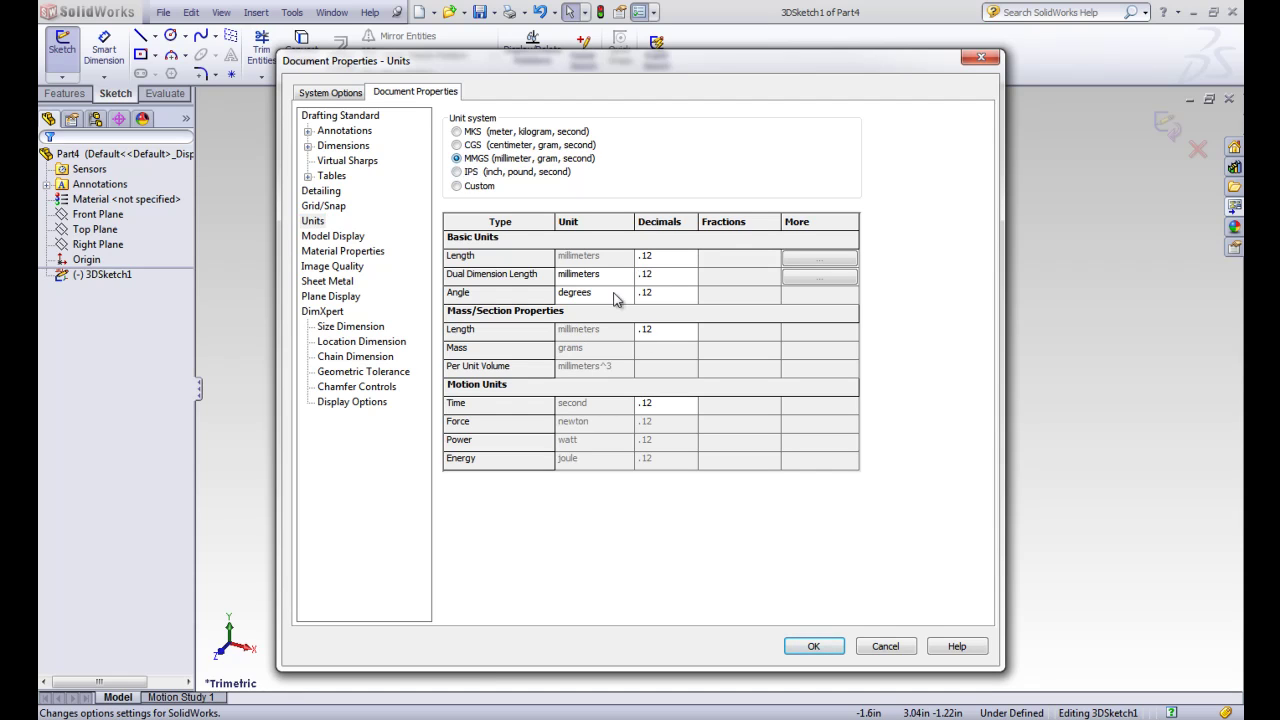
{"action": "left_click", "coordinate": [818, 646]}
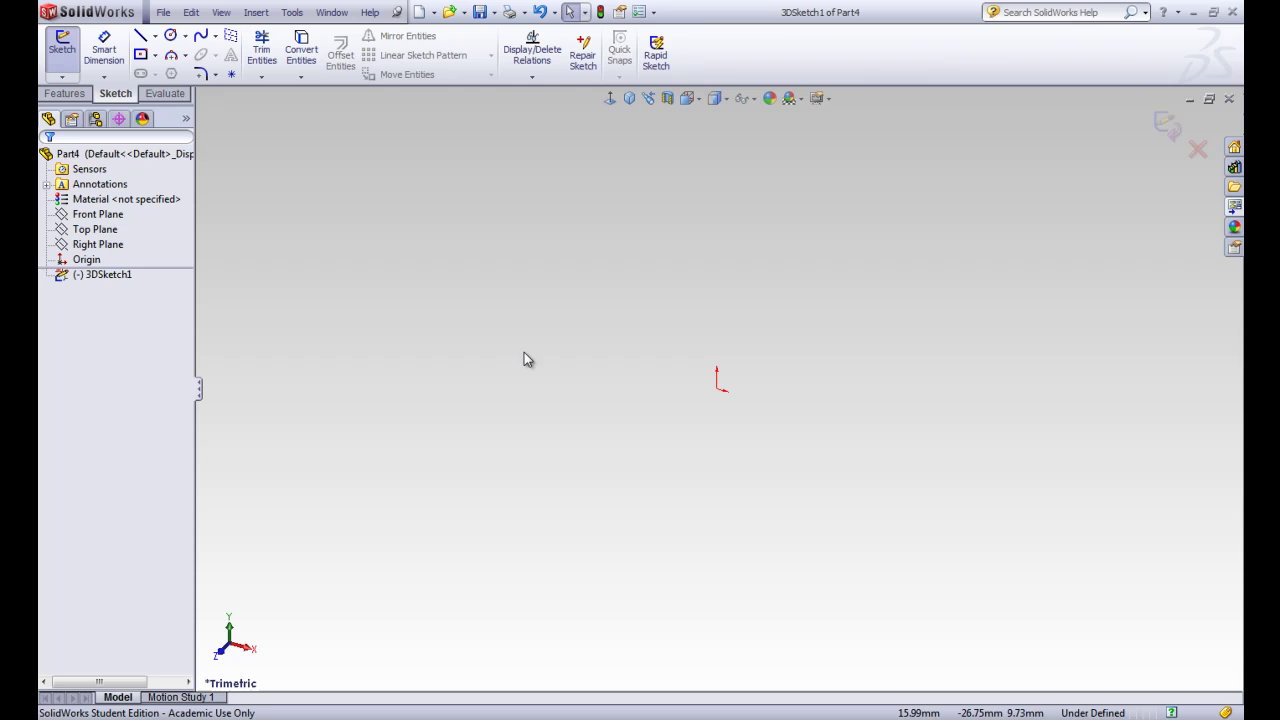
- Draw the first three connected path lines, starting from the origin
{"action": "left_click", "coordinate": [143, 37]}
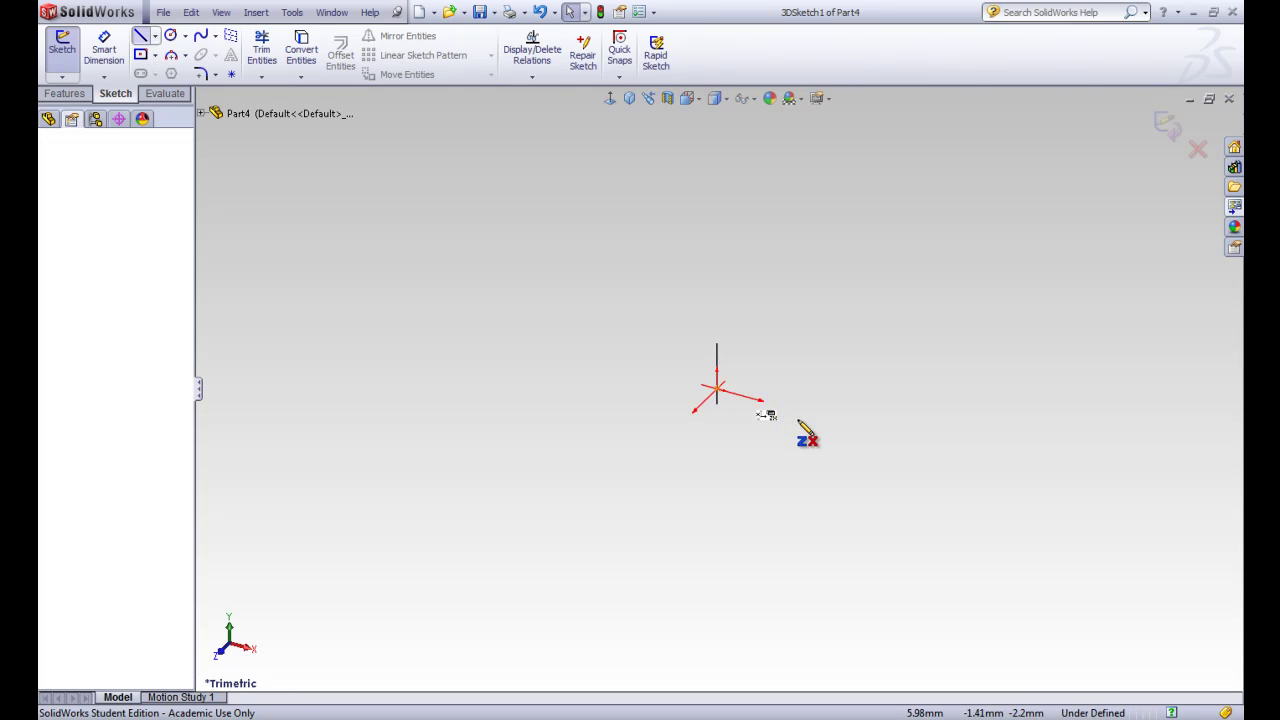
{"action": "left_click", "coordinate": [716, 388]}
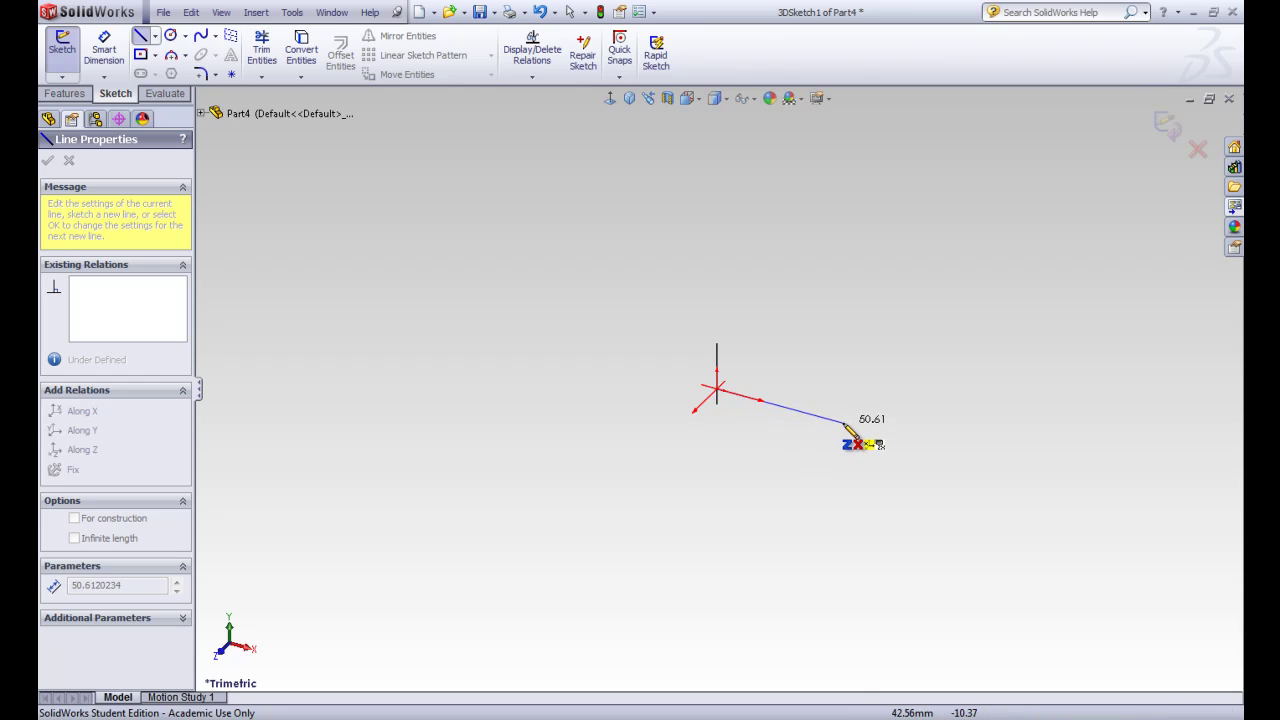
{"action": "left_click", "coordinate": [846, 426]}
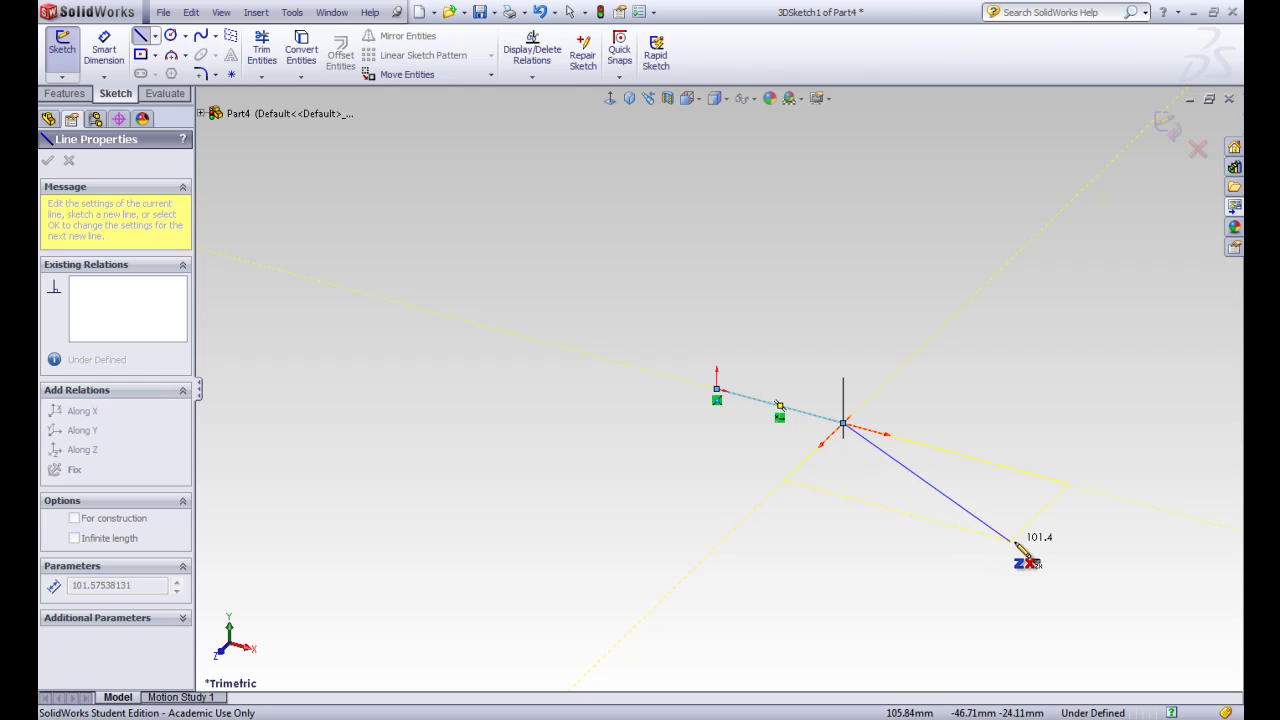
{"action": "scroll", "coordinate": [1000, 530], "scroll_direction": "up", "scroll_amount": 2}
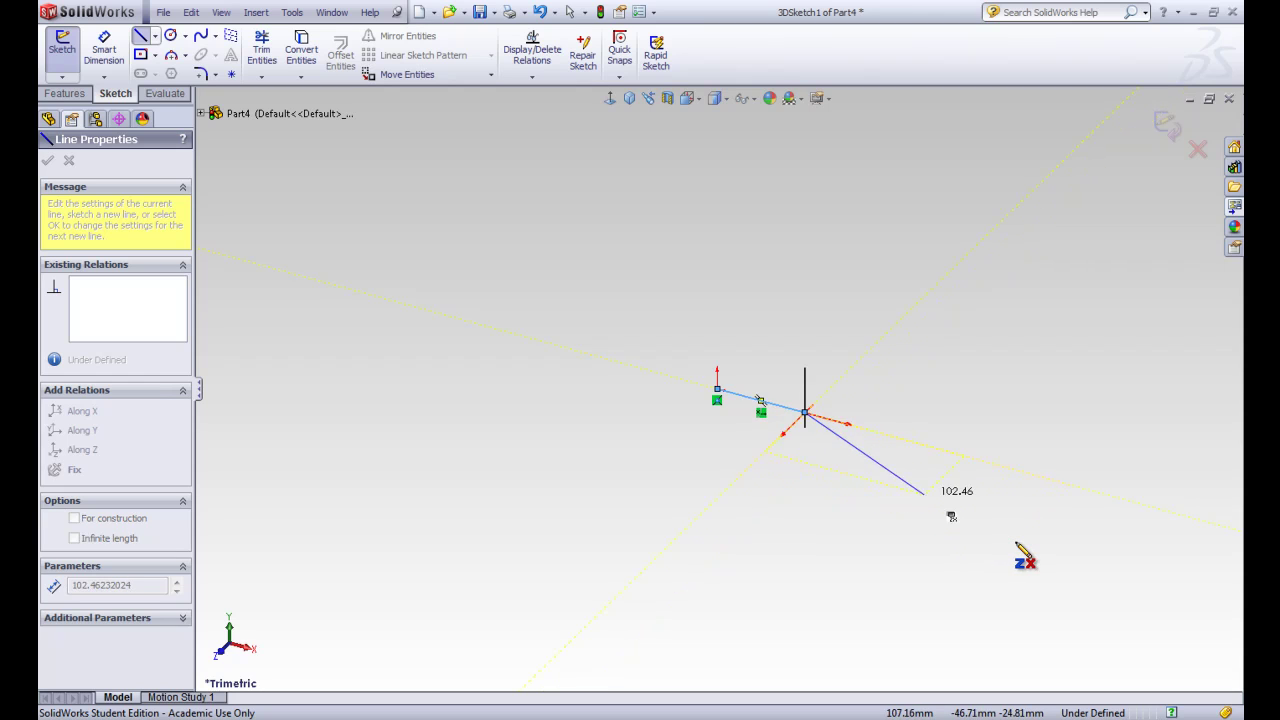
{"action": "left_click", "coordinate": [919, 486]}
{"action": "left_click", "coordinate": [916, 479]}
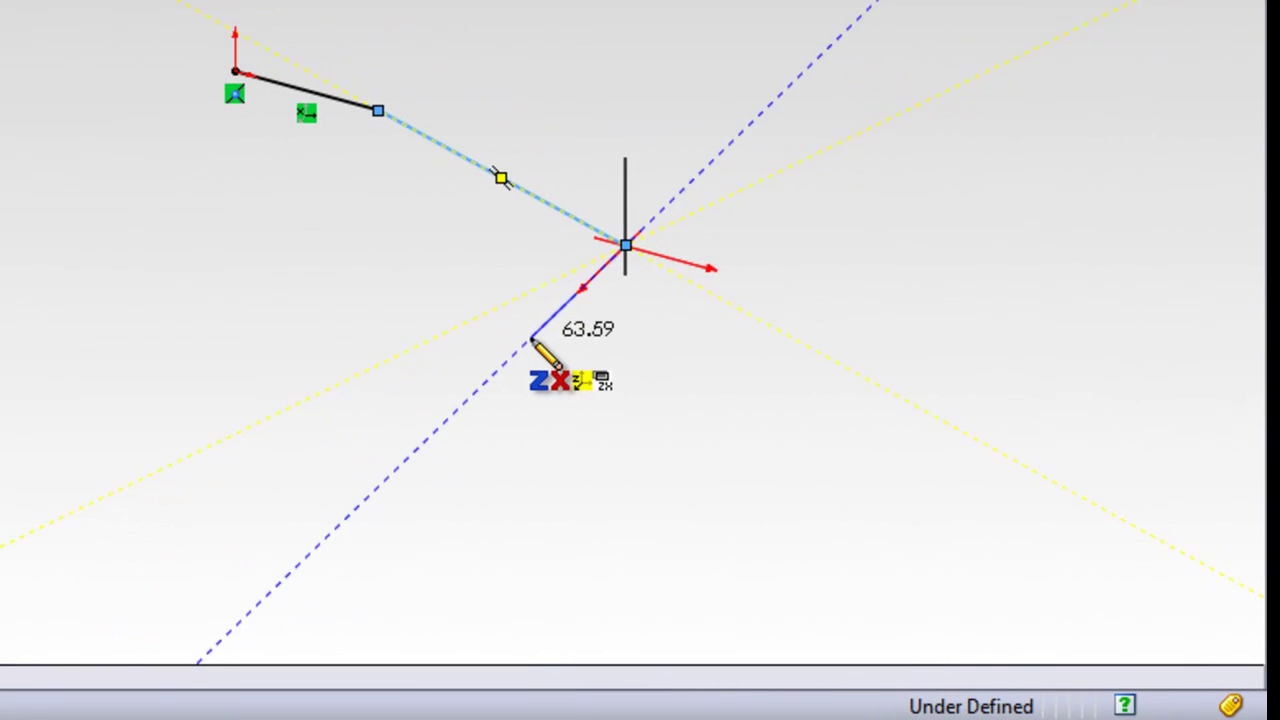
{"action": "left_click", "coordinate": [868, 525]}
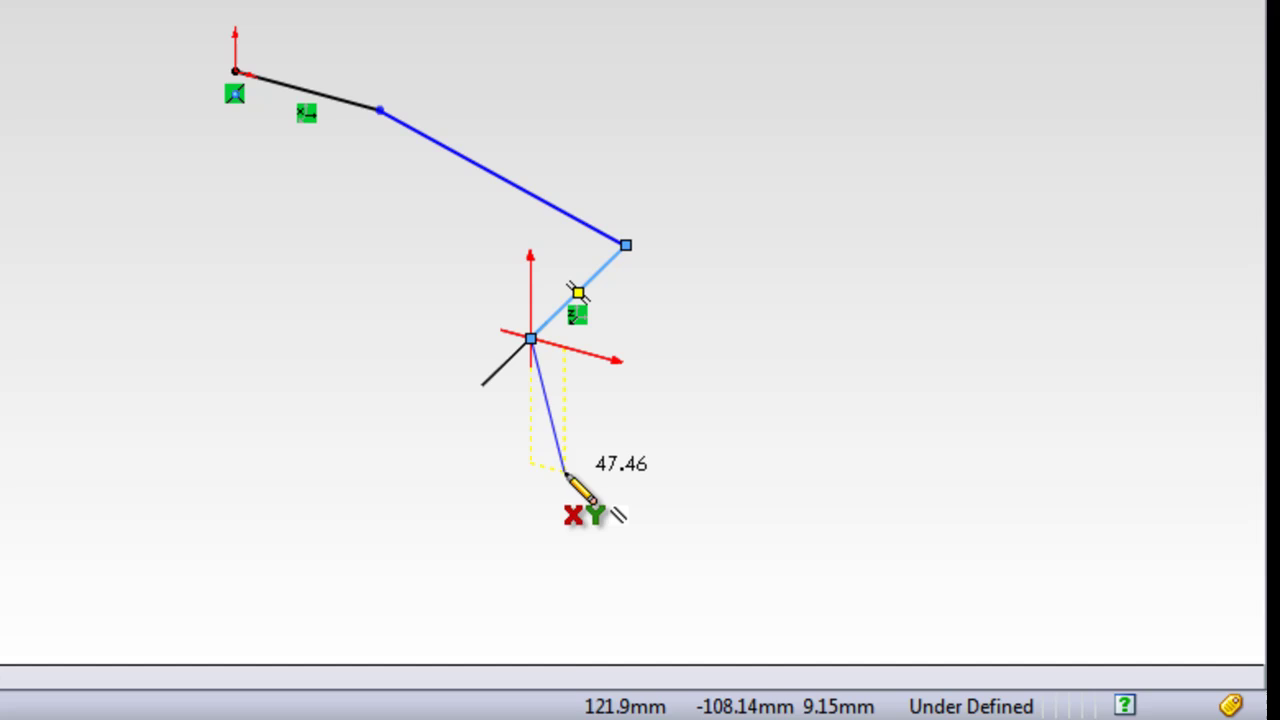
- Add the vertical fourth line and a fifth line on the YZ plane, ending the chain
{"action": "left_click", "coordinate": [531, 518]}
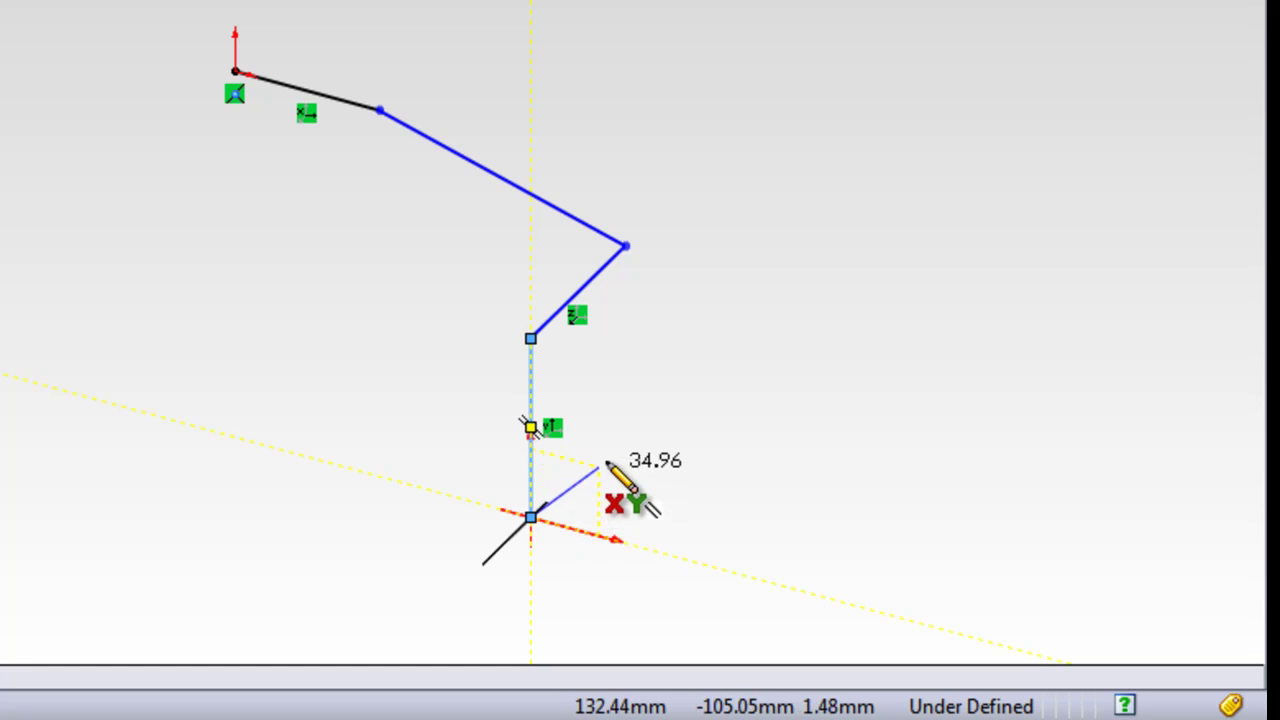
{"action": "key", "text": "Tab"}
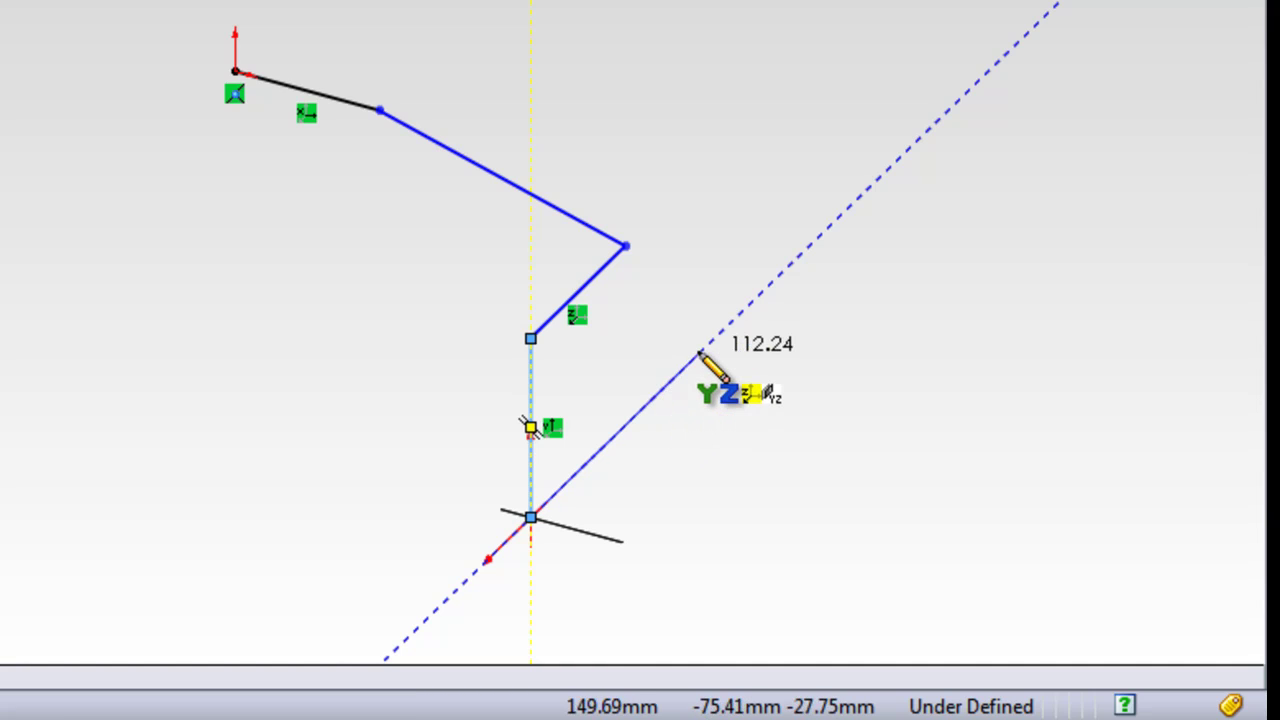
{"action": "left_click", "coordinate": [697, 355]}
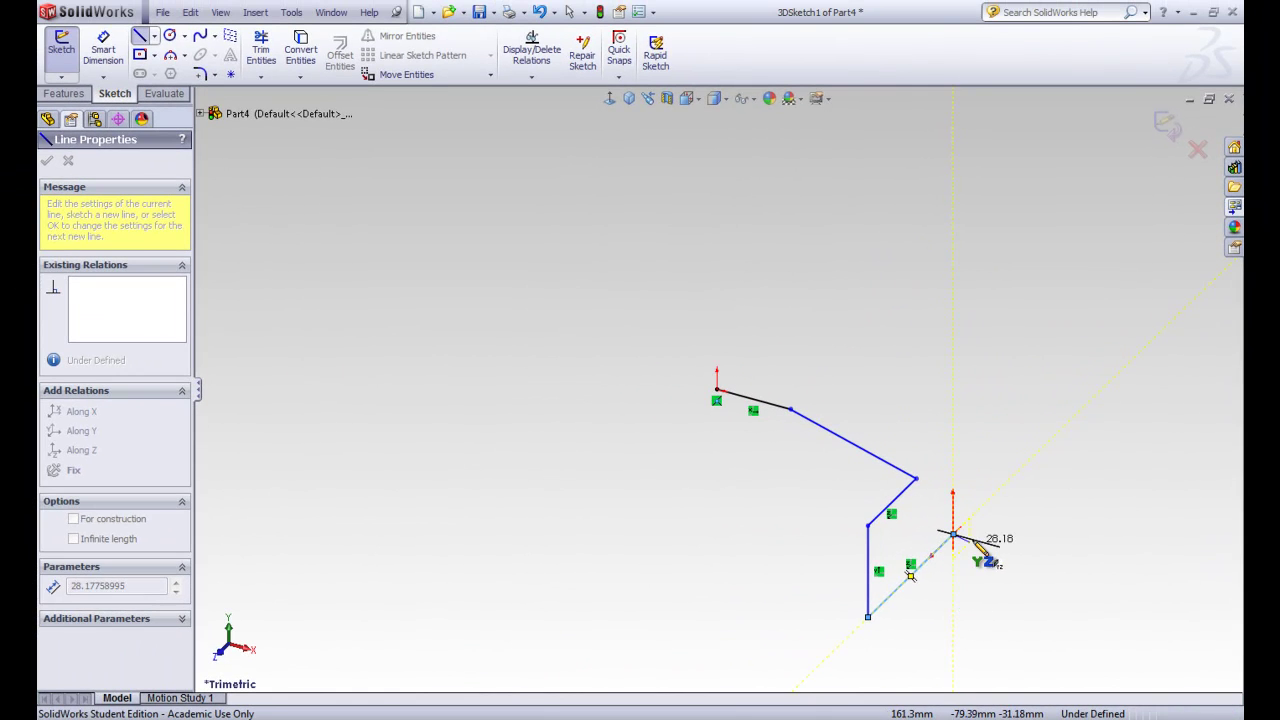
{"action": "double_click", "coordinate": [893, 496]}
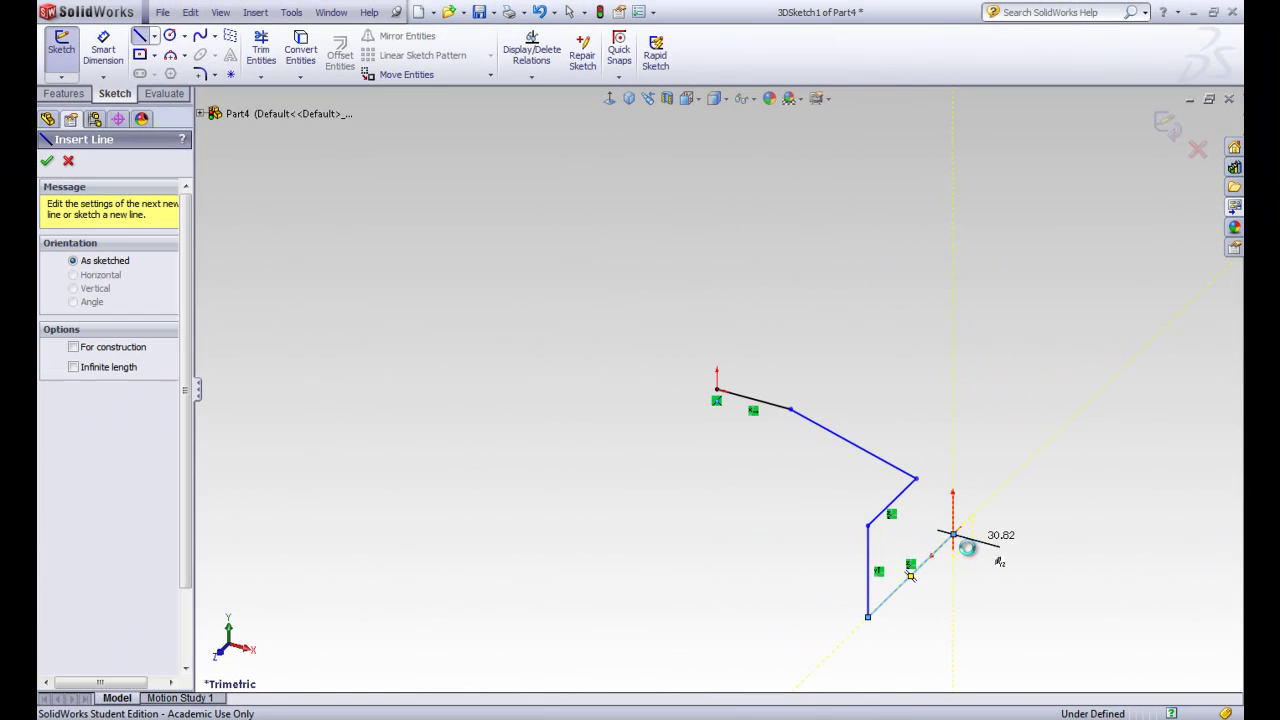
{"action": "key", "text": "Escape"}
{"action": "scroll", "coordinate": [957, 558], "scroll_direction": "down", "scroll_amount": 2}
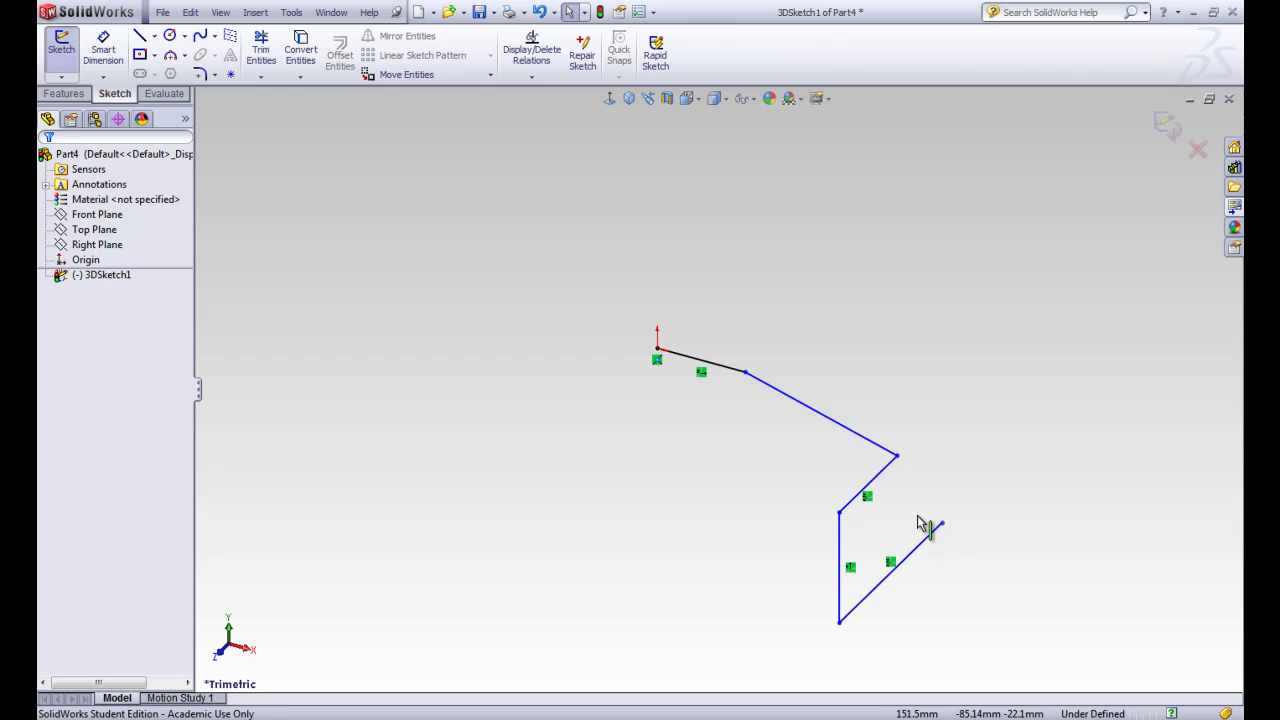
- Switch to an isometric view and dimension the first path line to 50 mm
{"action": "left_click", "coordinate": [629, 99]}
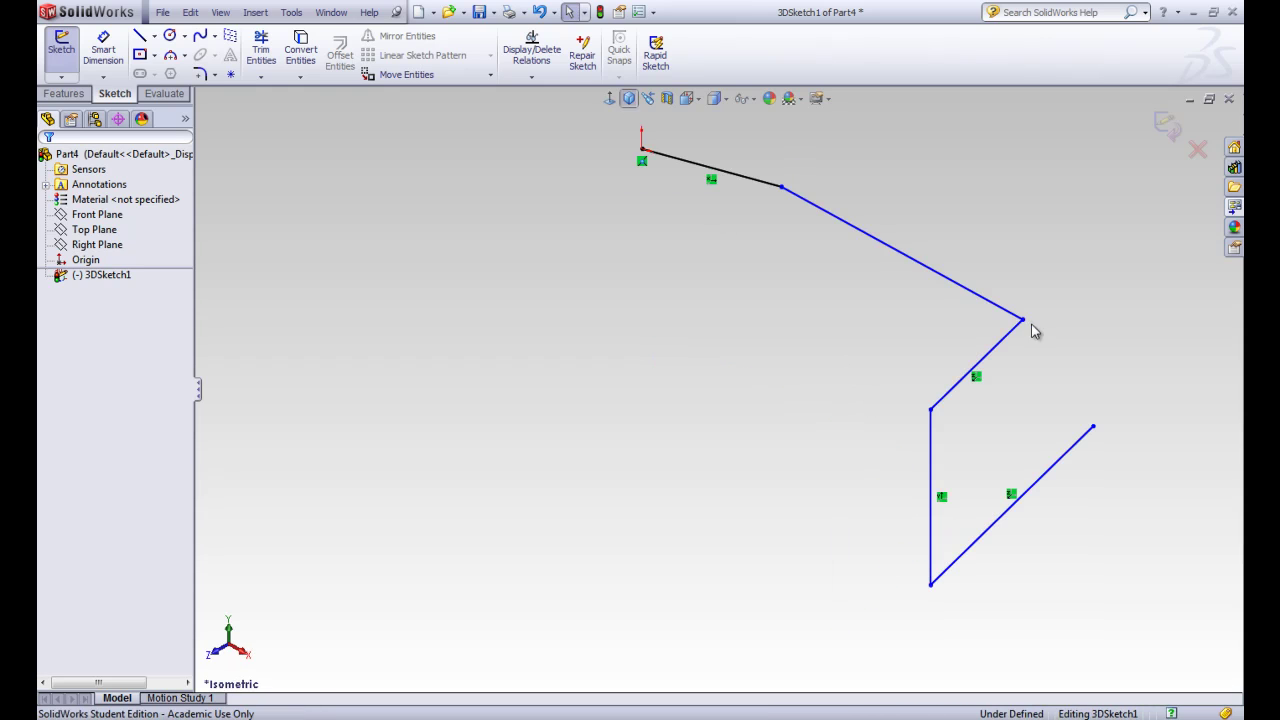
{"action": "left_click", "coordinate": [104, 52]}
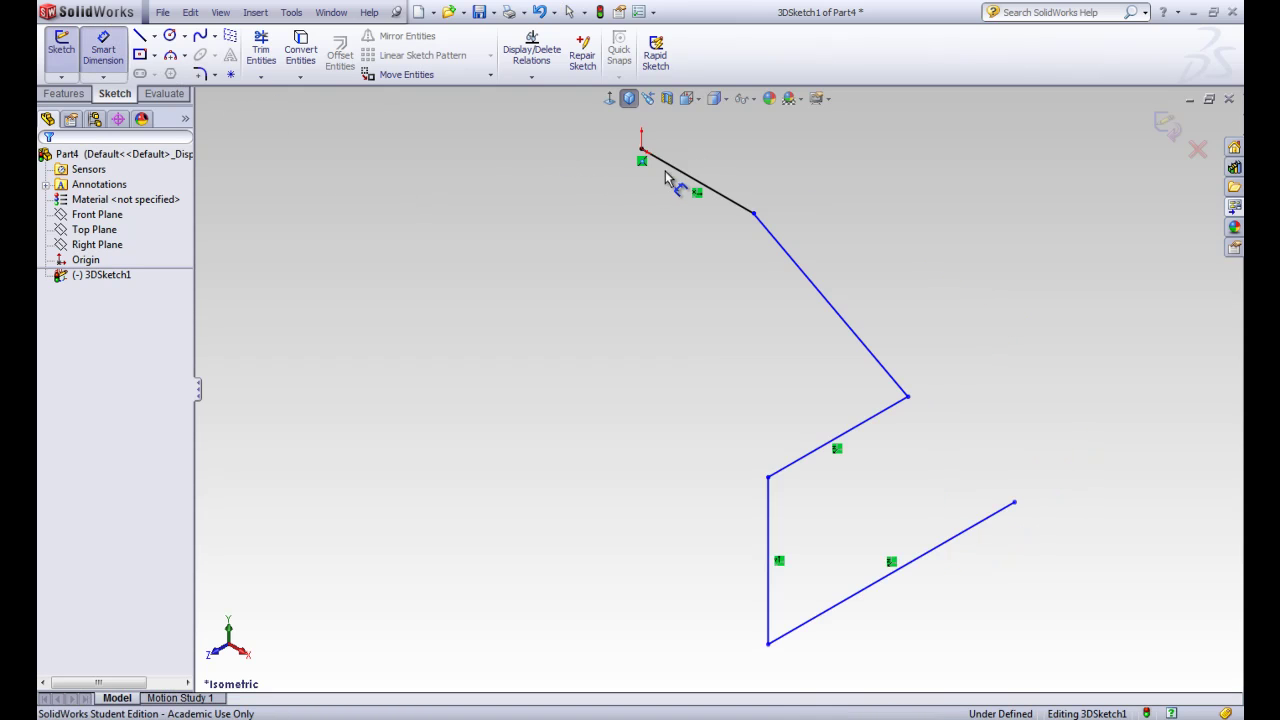
{"action": "left_click", "coordinate": [731, 170]}
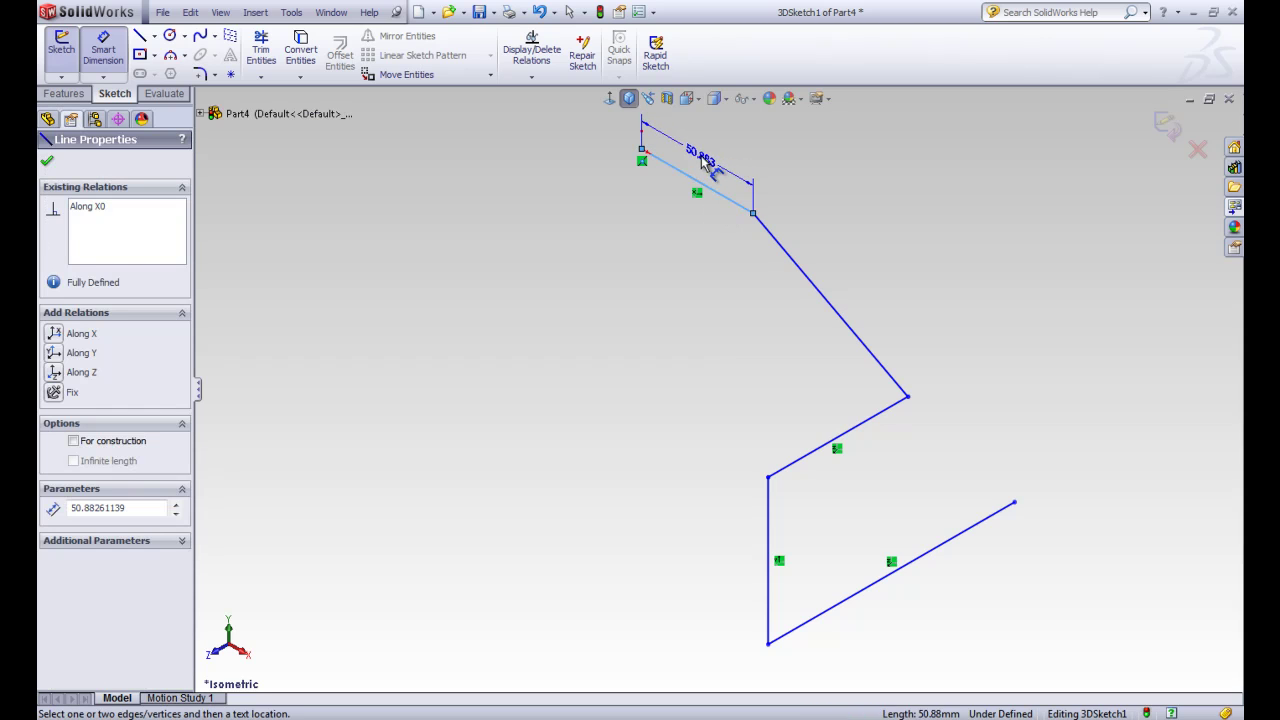
{"action": "left_click", "coordinate": [708, 165]}
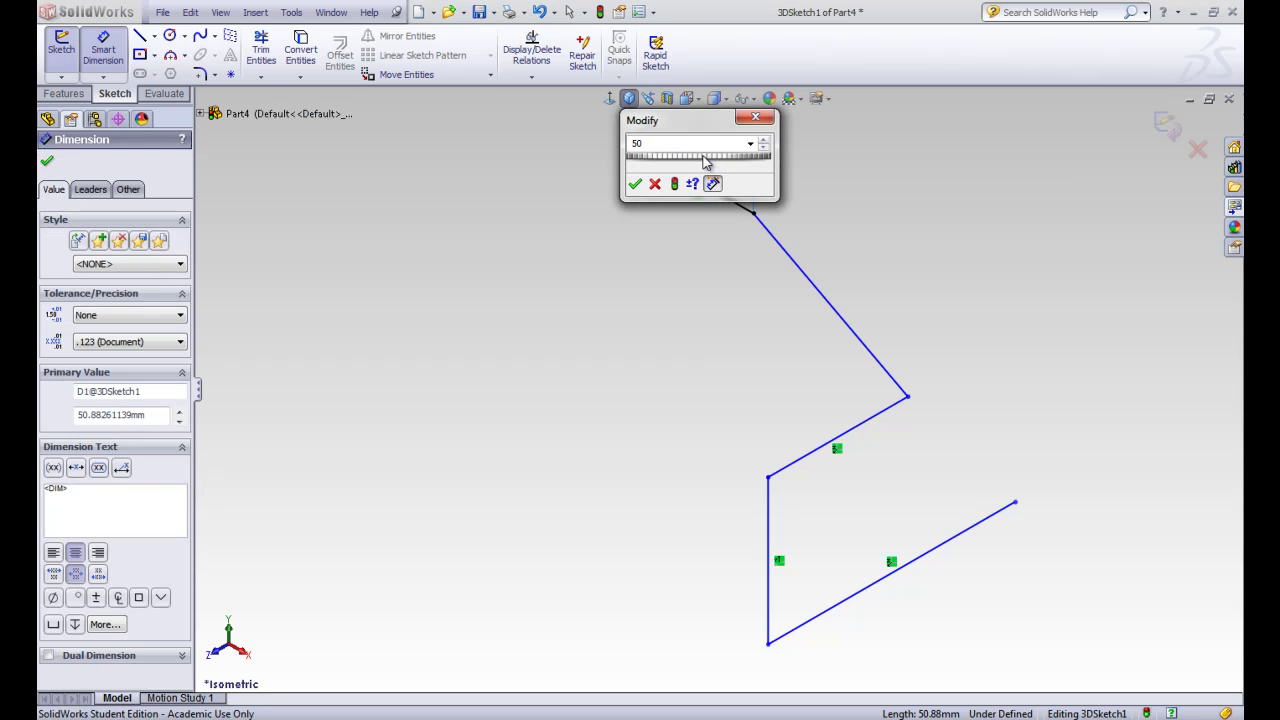
{"action": "type", "text": "50"}
{"action": "key", "text": "Return"}
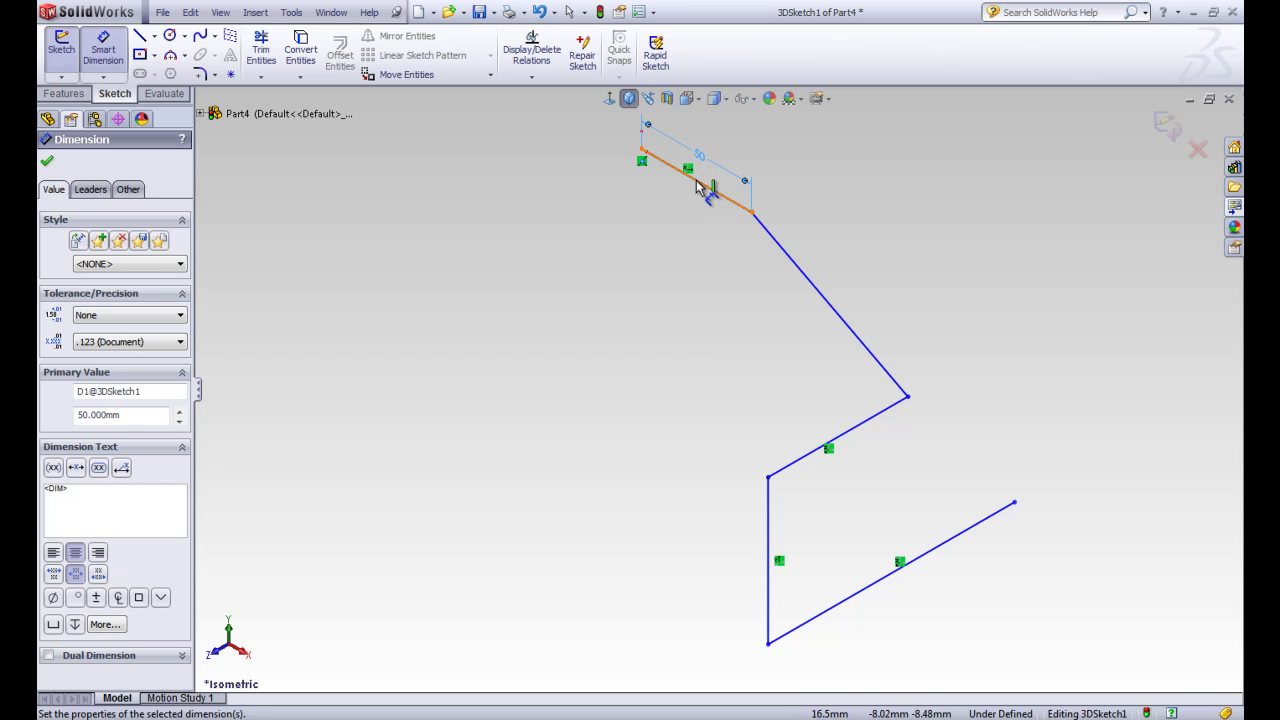
{"action": "left_click", "coordinate": [47, 164]}
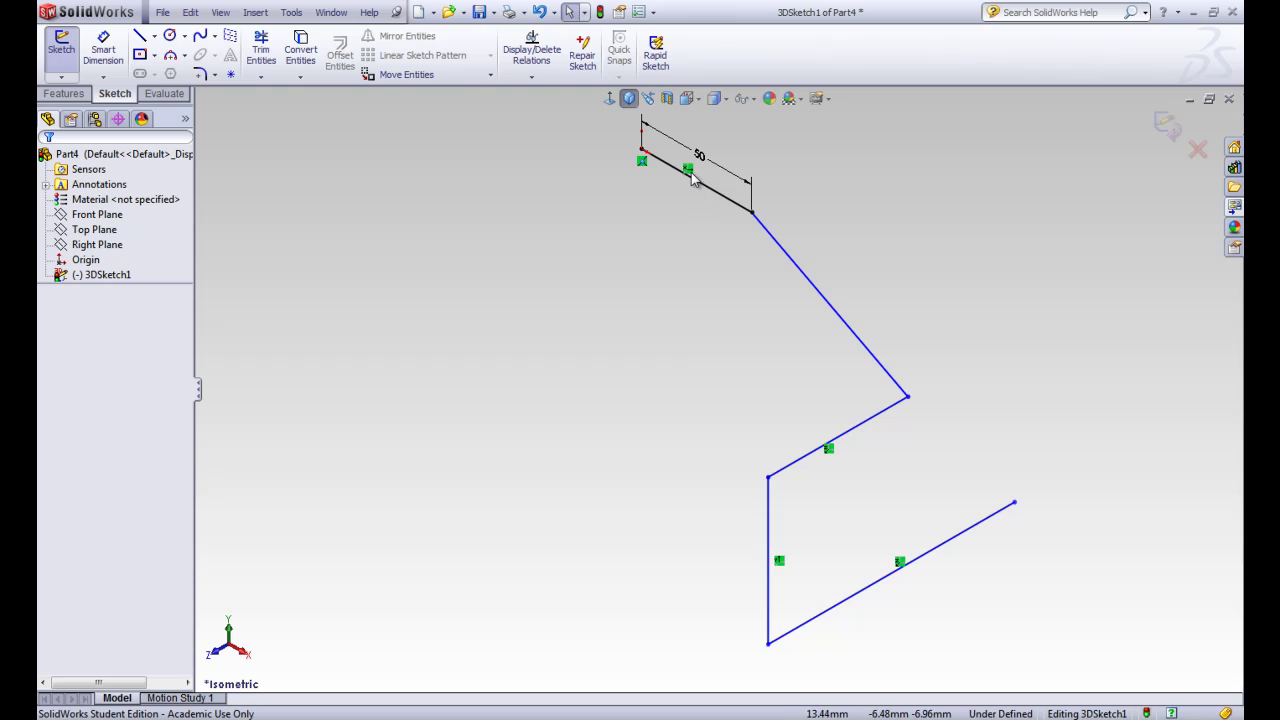
- Select the second path line, then close its properties to return to the feature tree
{"action": "scroll", "coordinate": [690, 180], "scroll_direction": "down", "scroll_amount": 2}
{"action": "scroll", "coordinate": [690, 180], "scroll_direction": "down", "scroll_amount": 1}
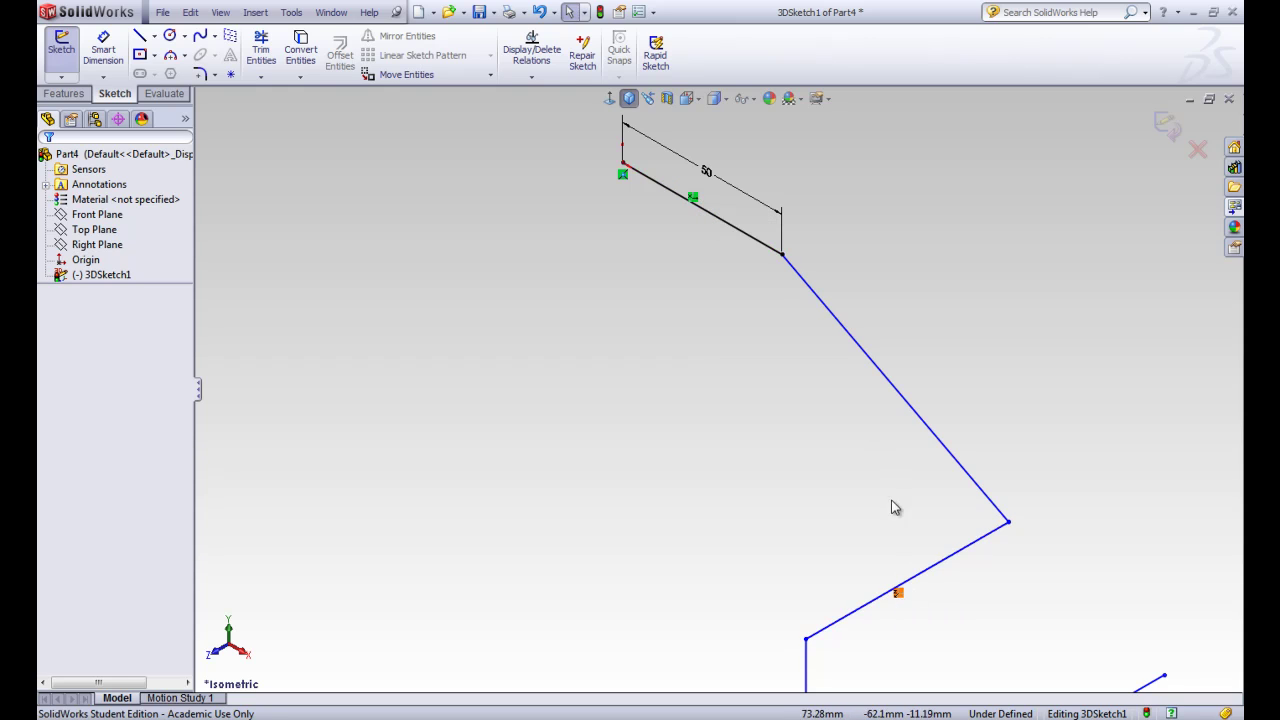
{"action": "left_click", "coordinate": [900, 397]}
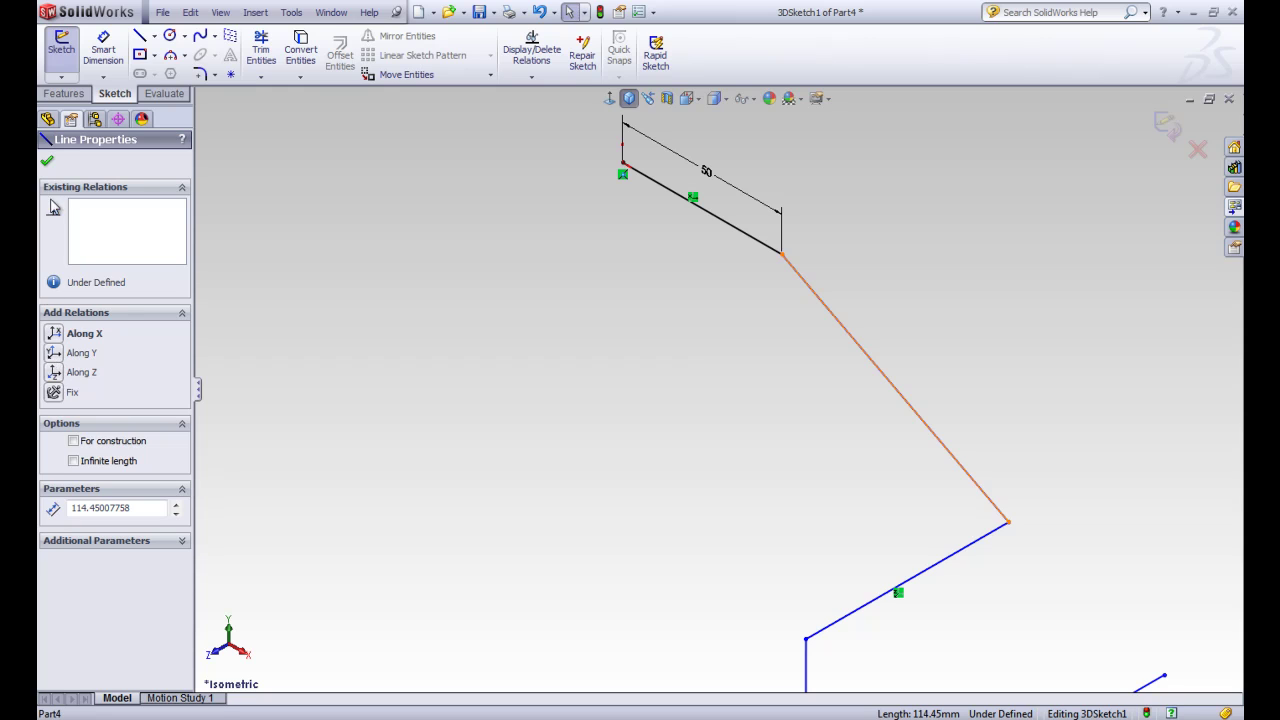
{"action": "left_click", "coordinate": [47, 163]}
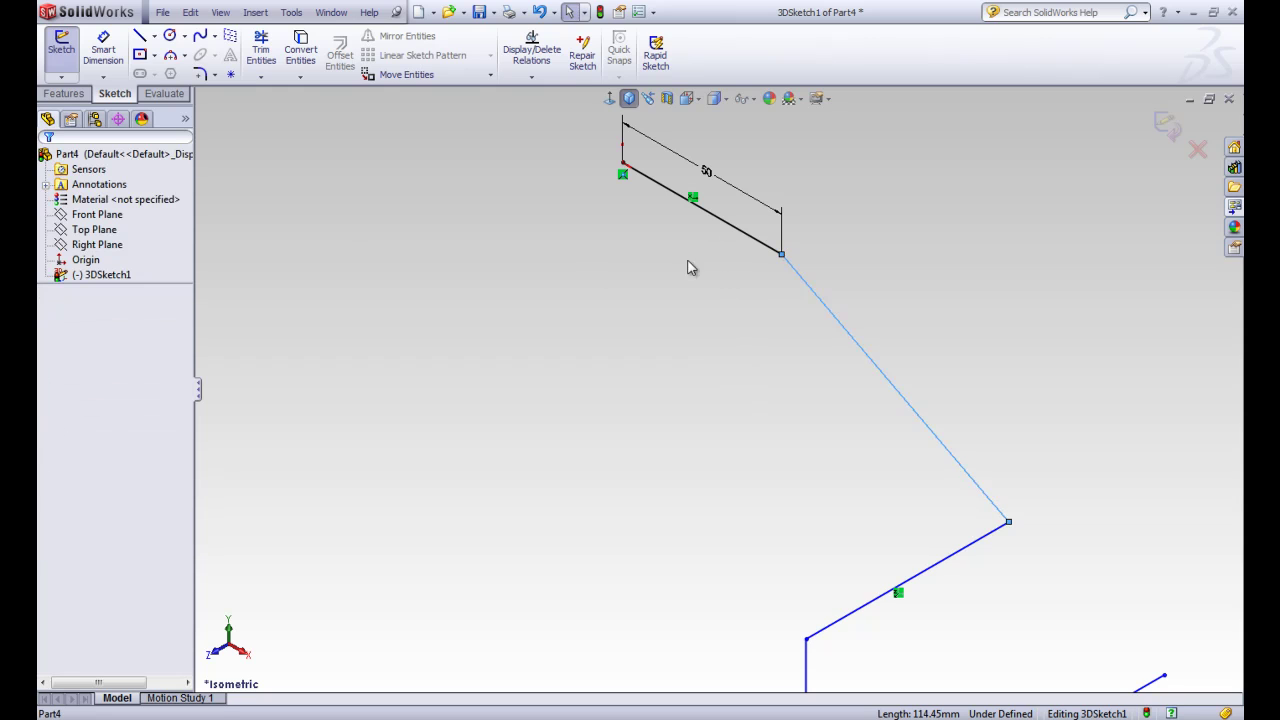
{"action": "scroll", "coordinate": [692, 250], "scroll_direction": "up", "scroll_amount": 2}
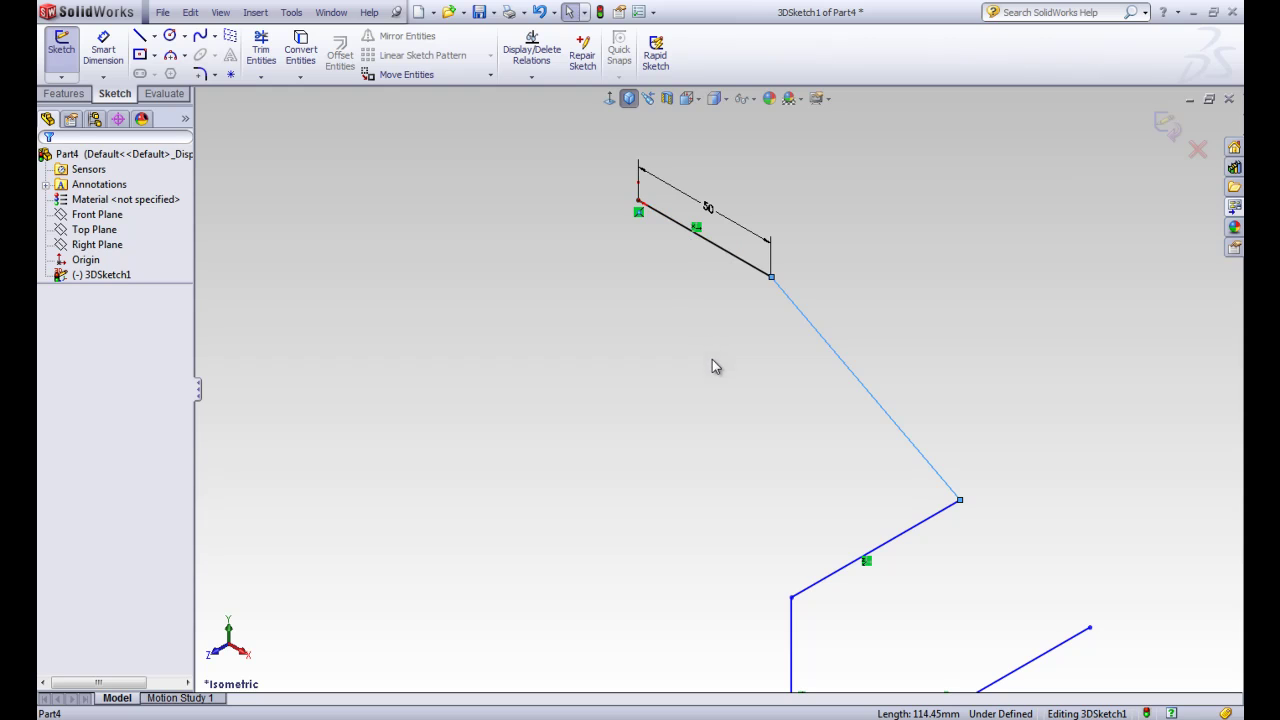
{"action": "left_click", "coordinate": [745, 650]}
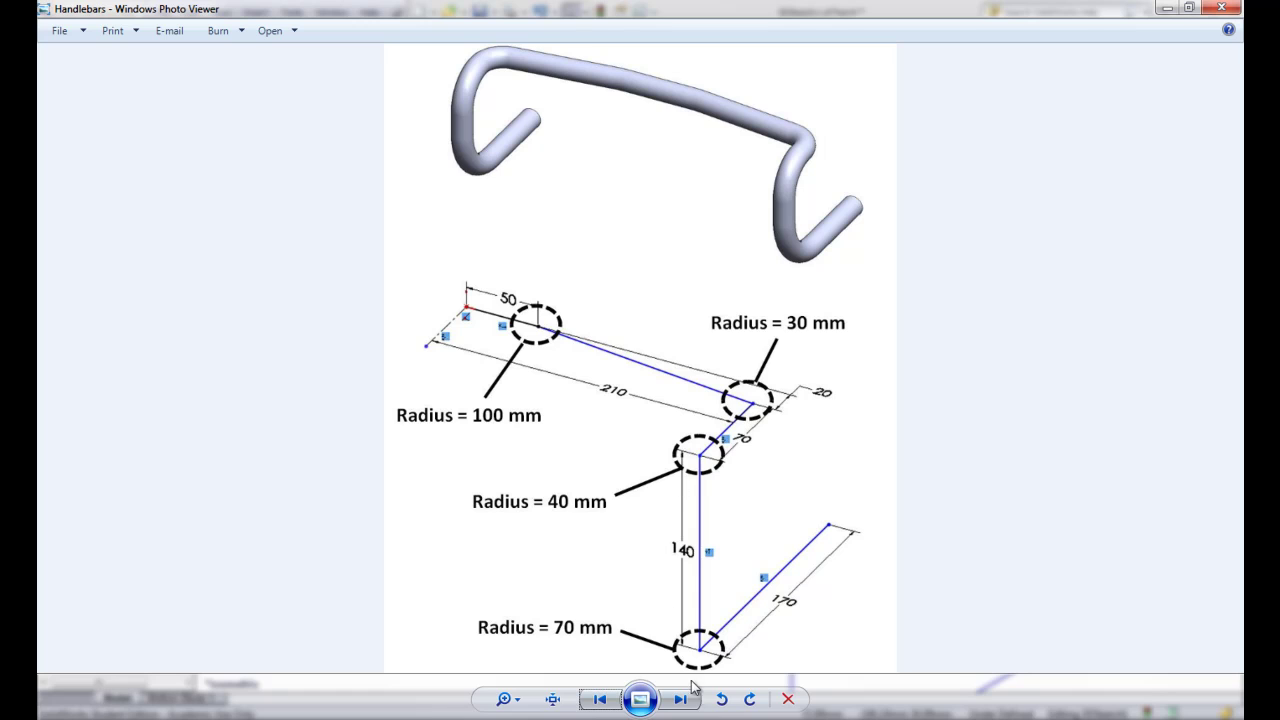
{"action": "key", "text": "alt+Tab"}
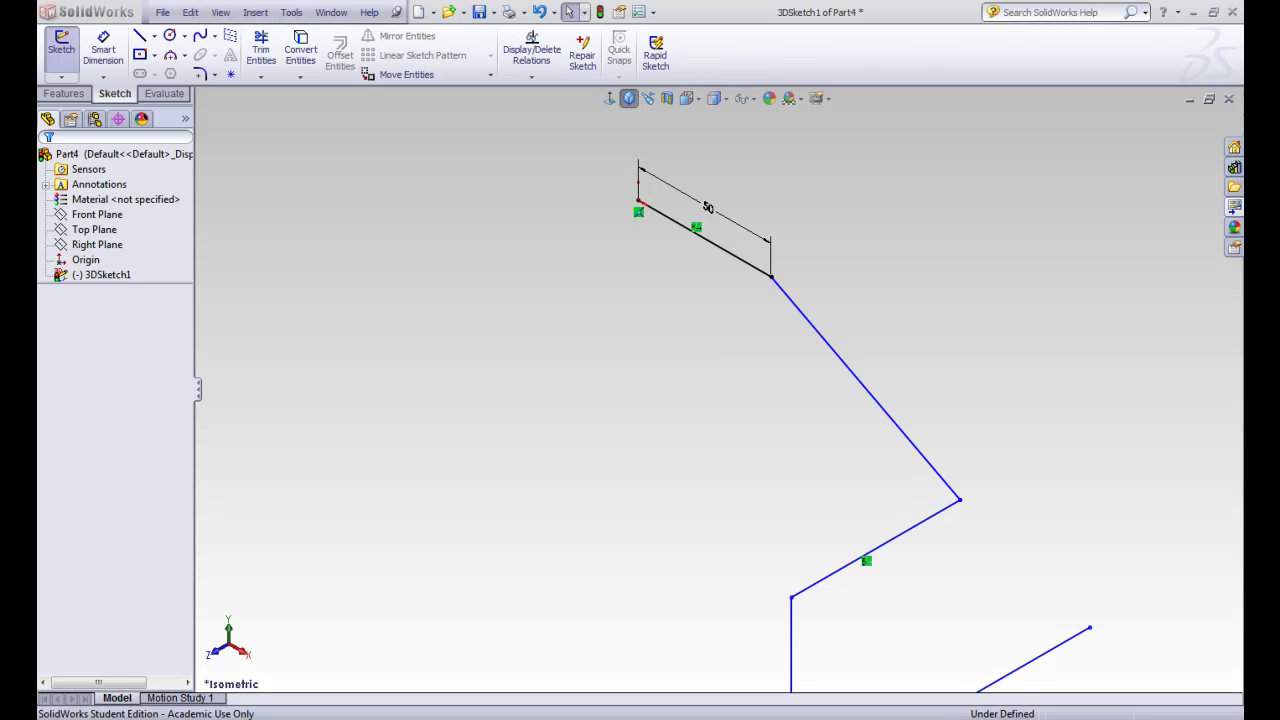
- Try a distance dimension from the start point to the far vertex, then cancel it
{"action": "left_click", "coordinate": [108, 58]}
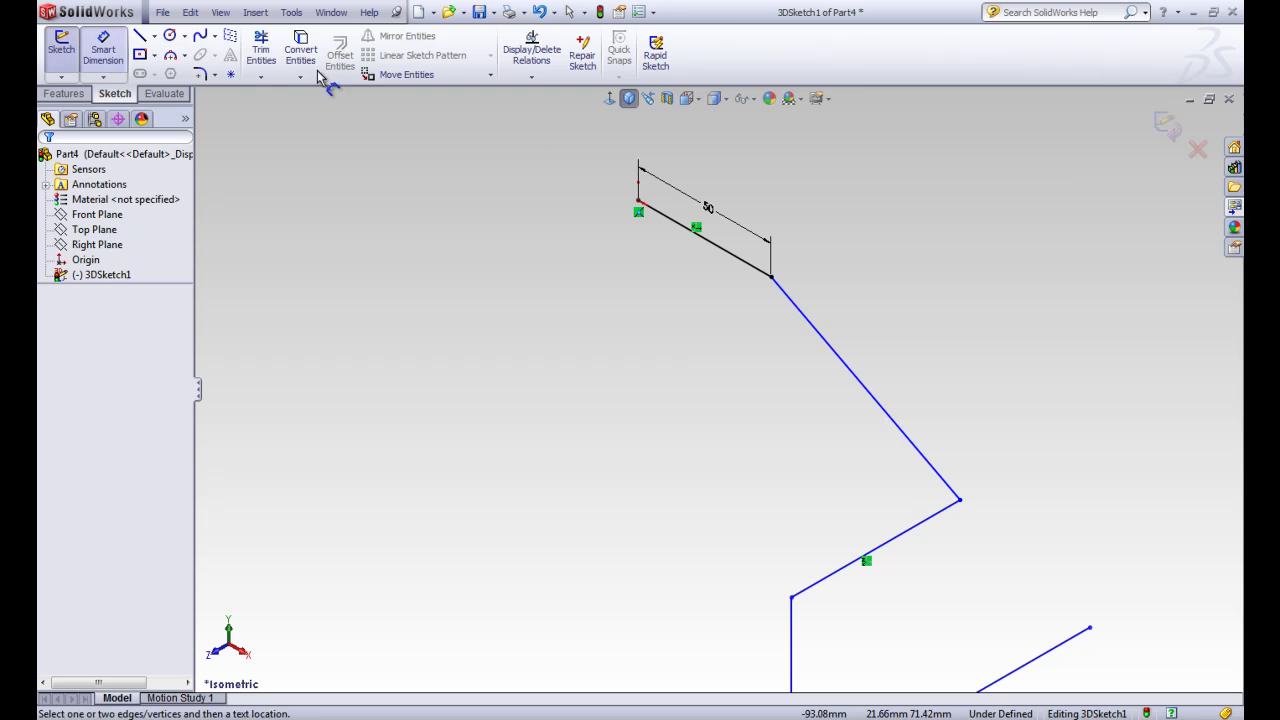
{"action": "left_click", "coordinate": [639, 202]}
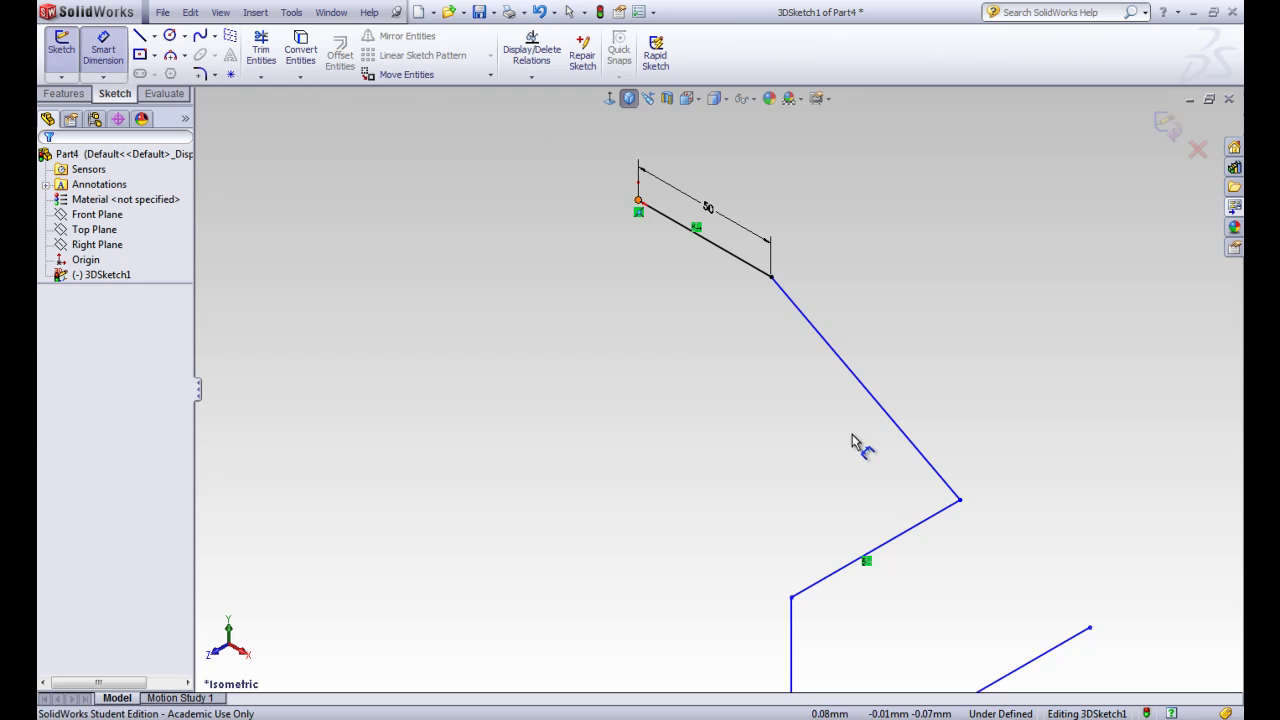
{"action": "left_click", "coordinate": [960, 501]}
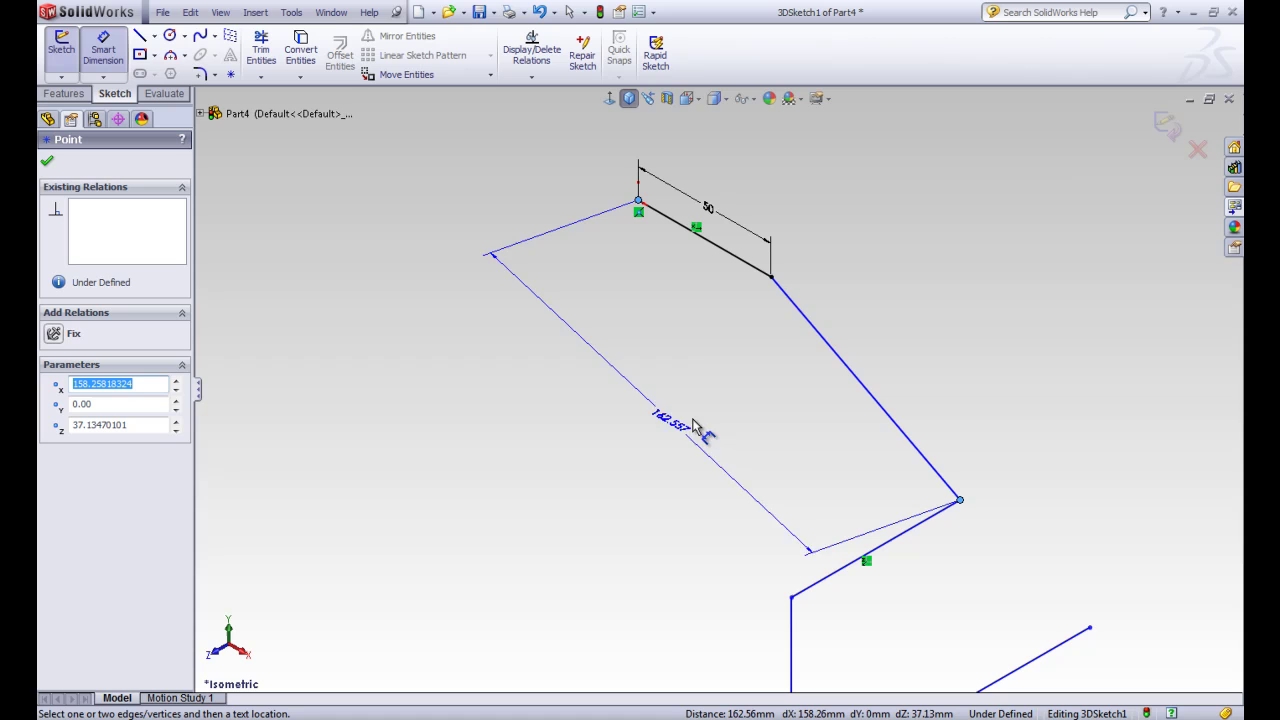
{"action": "key", "text": "Escape"}
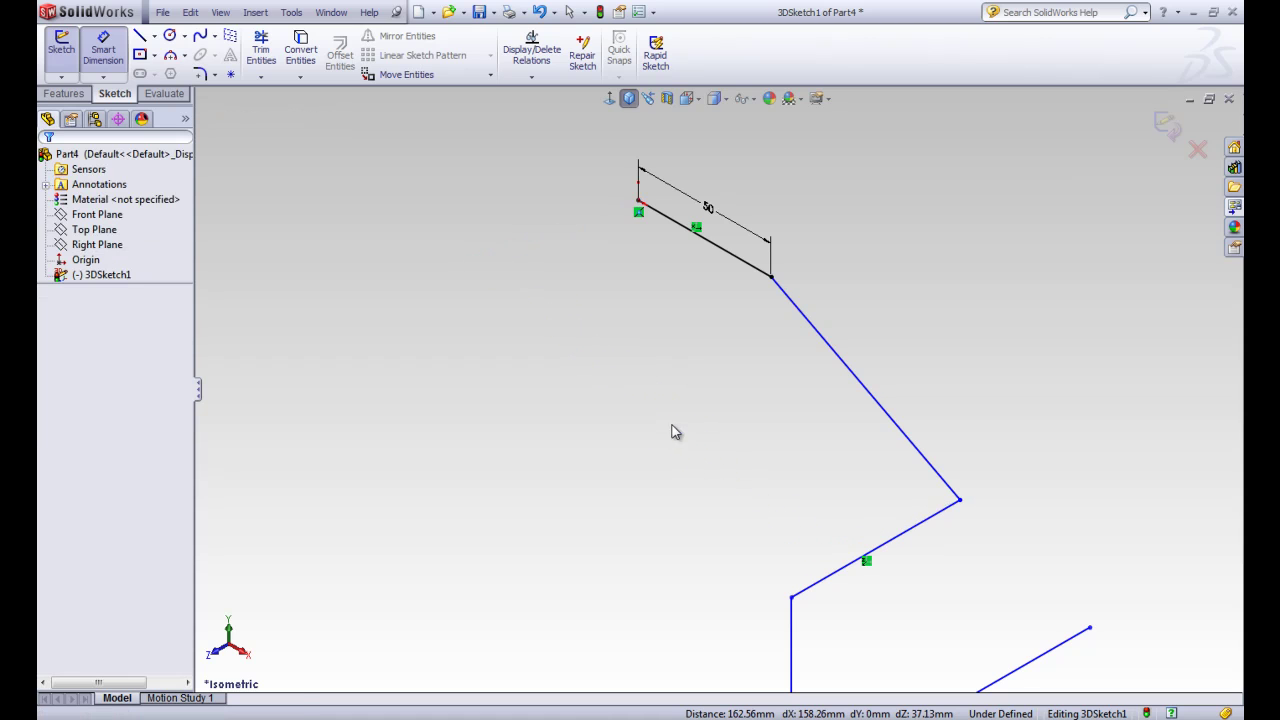
{"action": "key", "text": "Escape"}
- Dimension the lower angled line to the sketch start point at 210 mm and check the reference drawing
{"action": "left_click", "coordinate": [103, 50]}
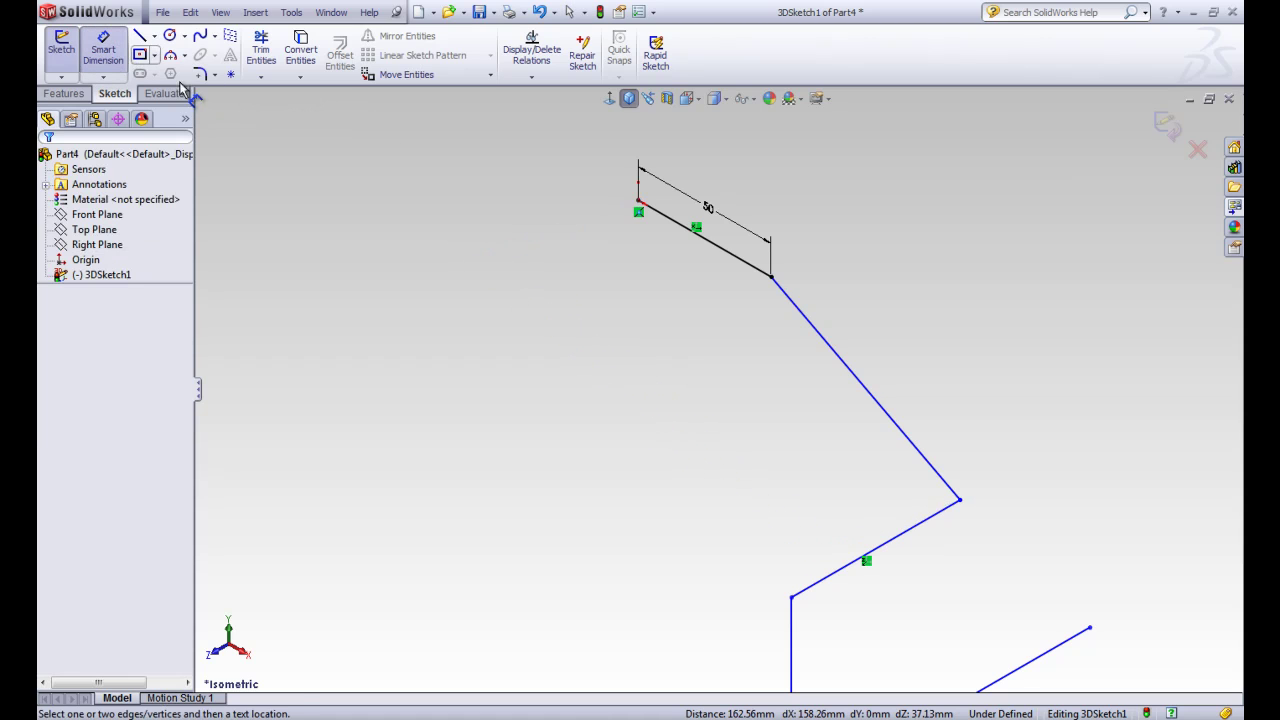
{"action": "left_click", "coordinate": [913, 527]}
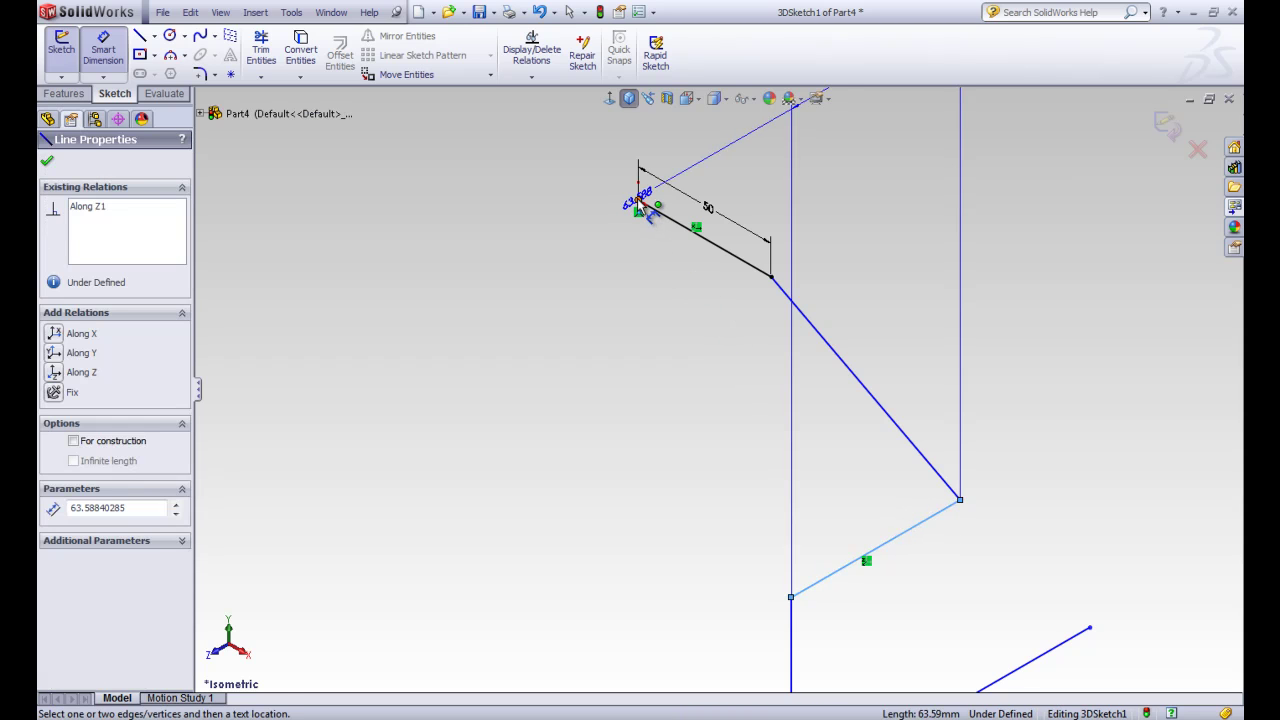
{"action": "left_click", "coordinate": [640, 204]}
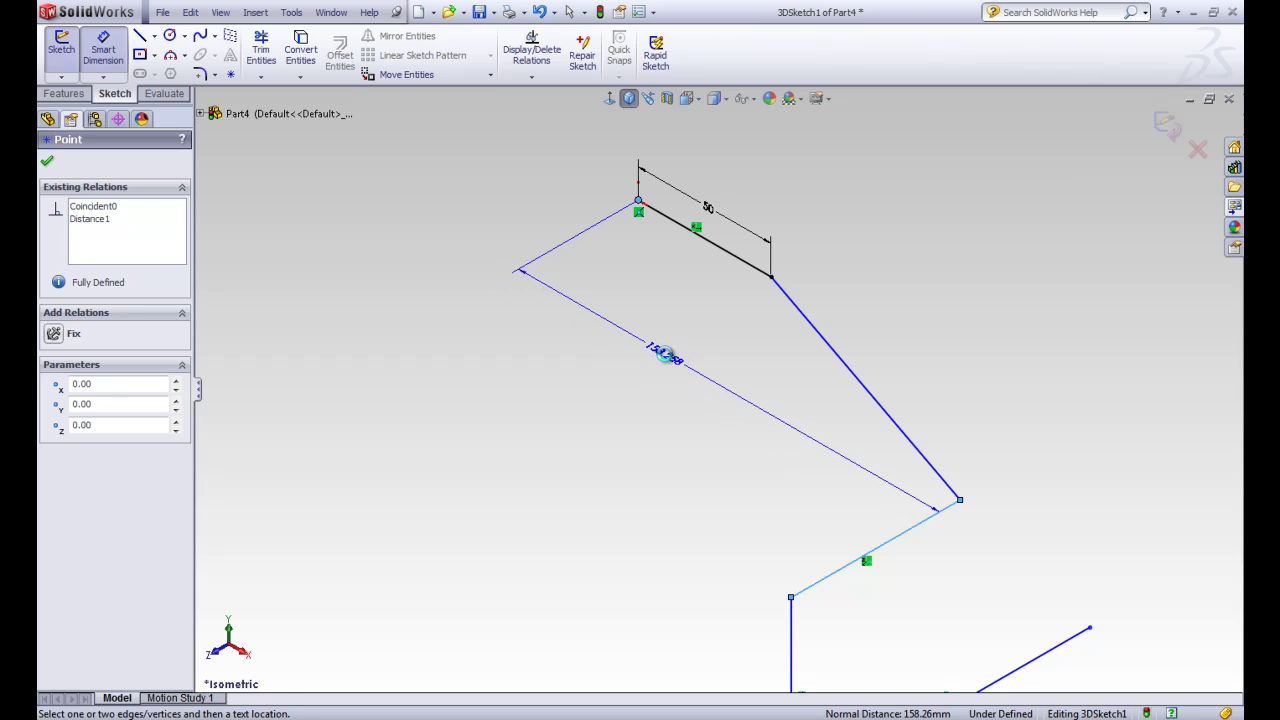
{"action": "left_click", "coordinate": [666, 355]}
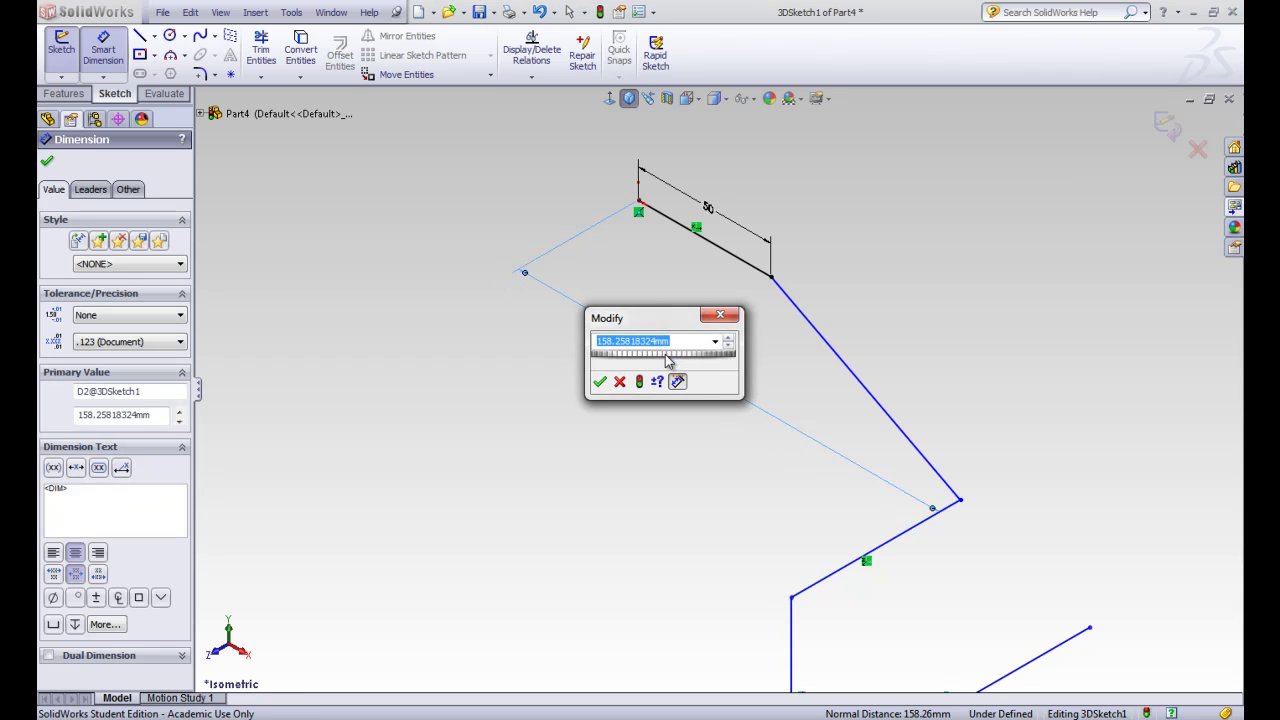
{"action": "type", "text": "210"}
{"action": "key", "text": "Return"}
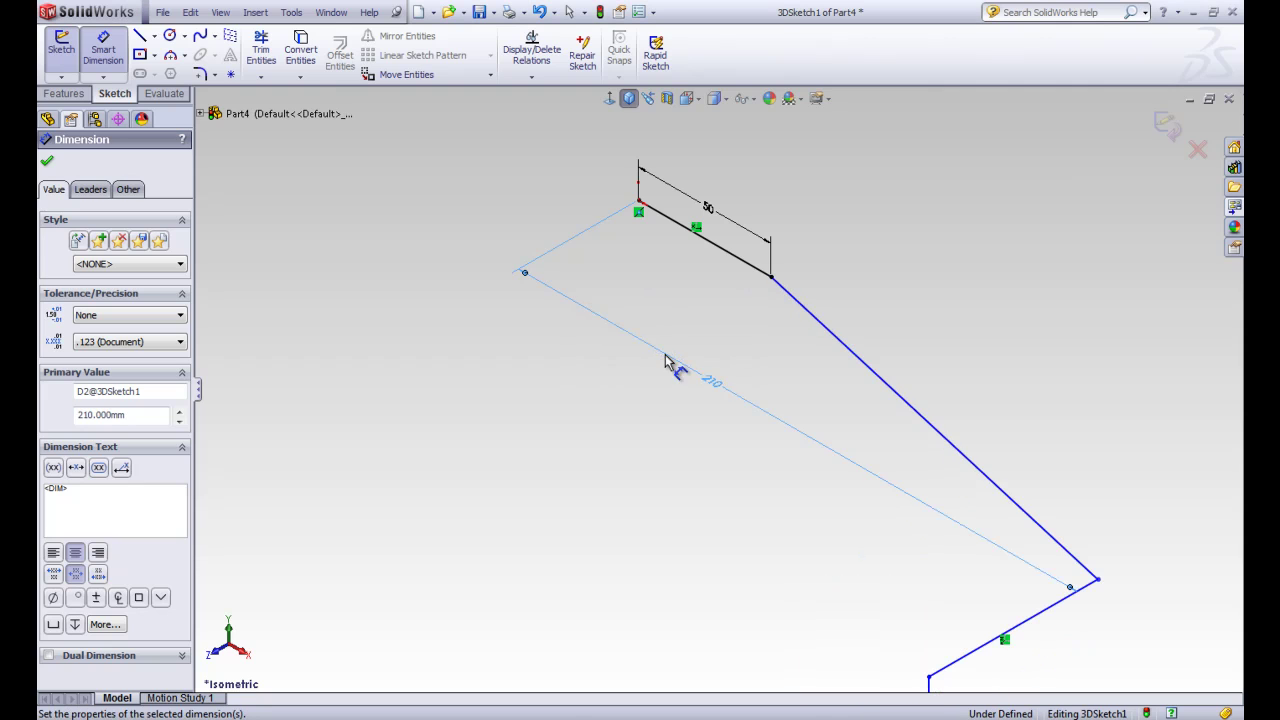
{"action": "left_click", "coordinate": [47, 164]}
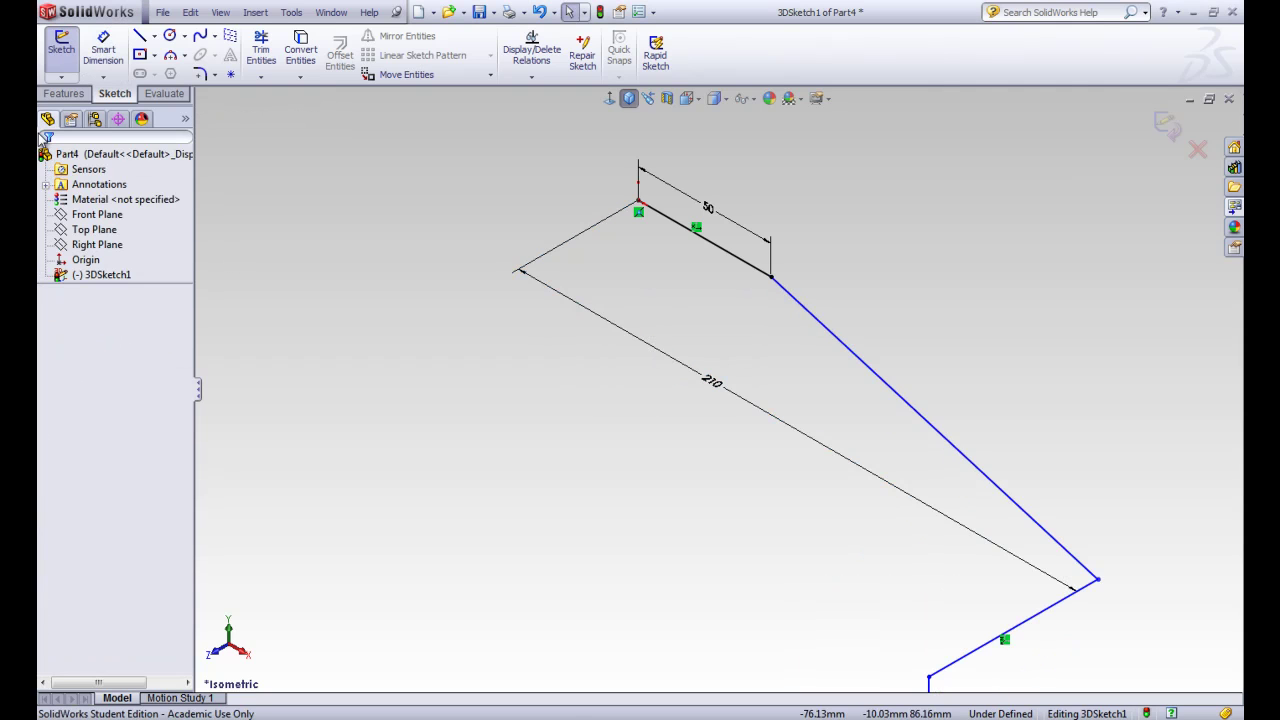
{"action": "scroll", "coordinate": [898, 361], "scroll_direction": "up", "scroll_amount": 1}
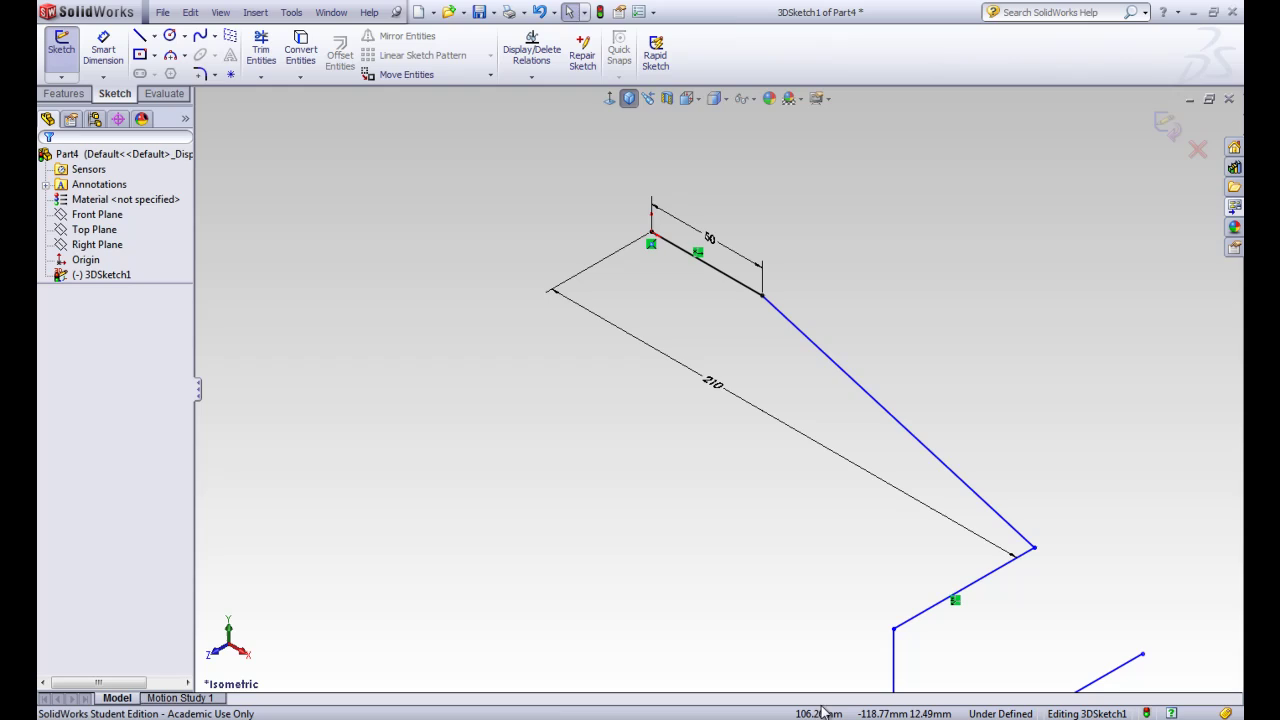
{"action": "key", "text": "alt+Tab"}
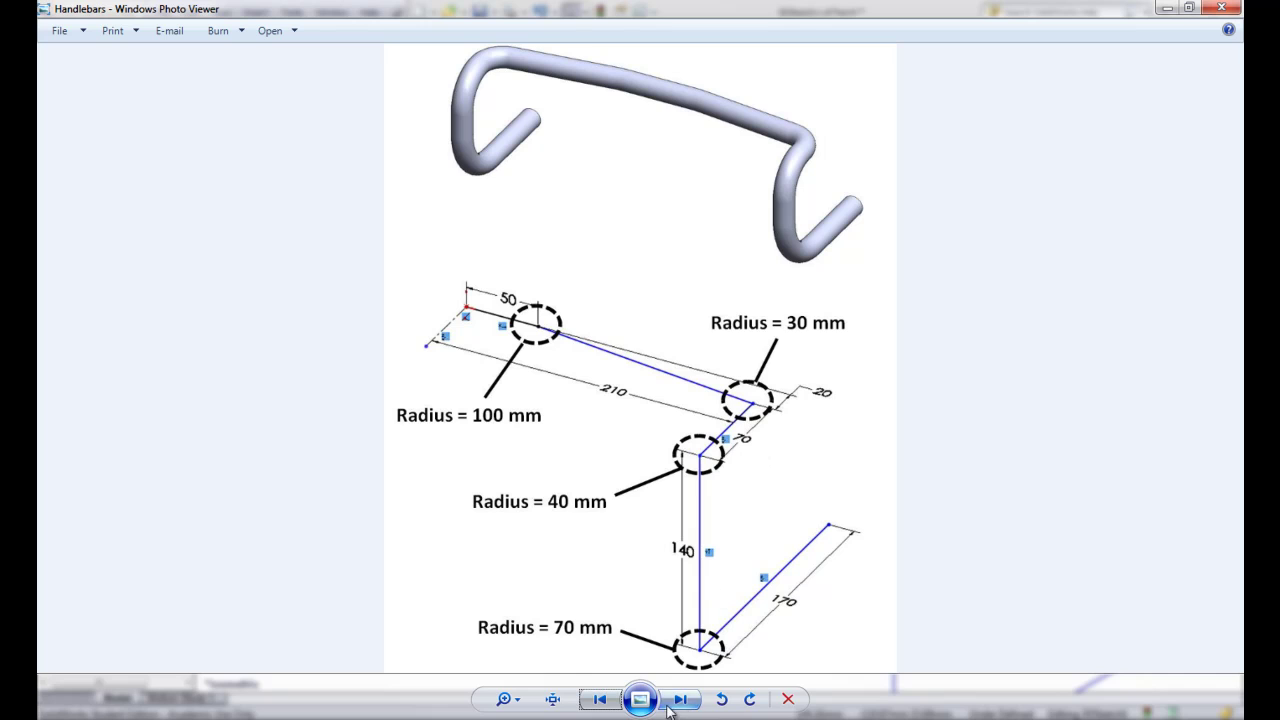
{"action": "key", "text": "alt+Tab"}
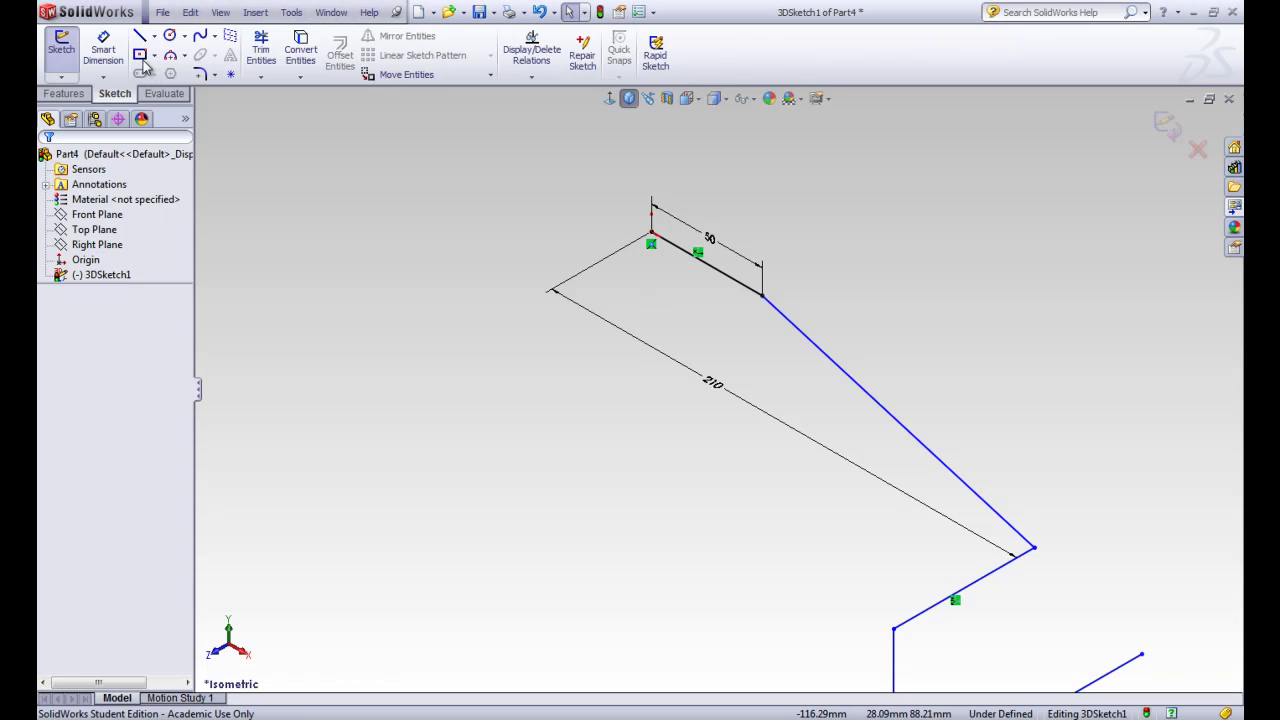
- Add a 20 mm distance from the 50 mm line to the bend vertex
{"action": "left_click", "coordinate": [101, 57]}
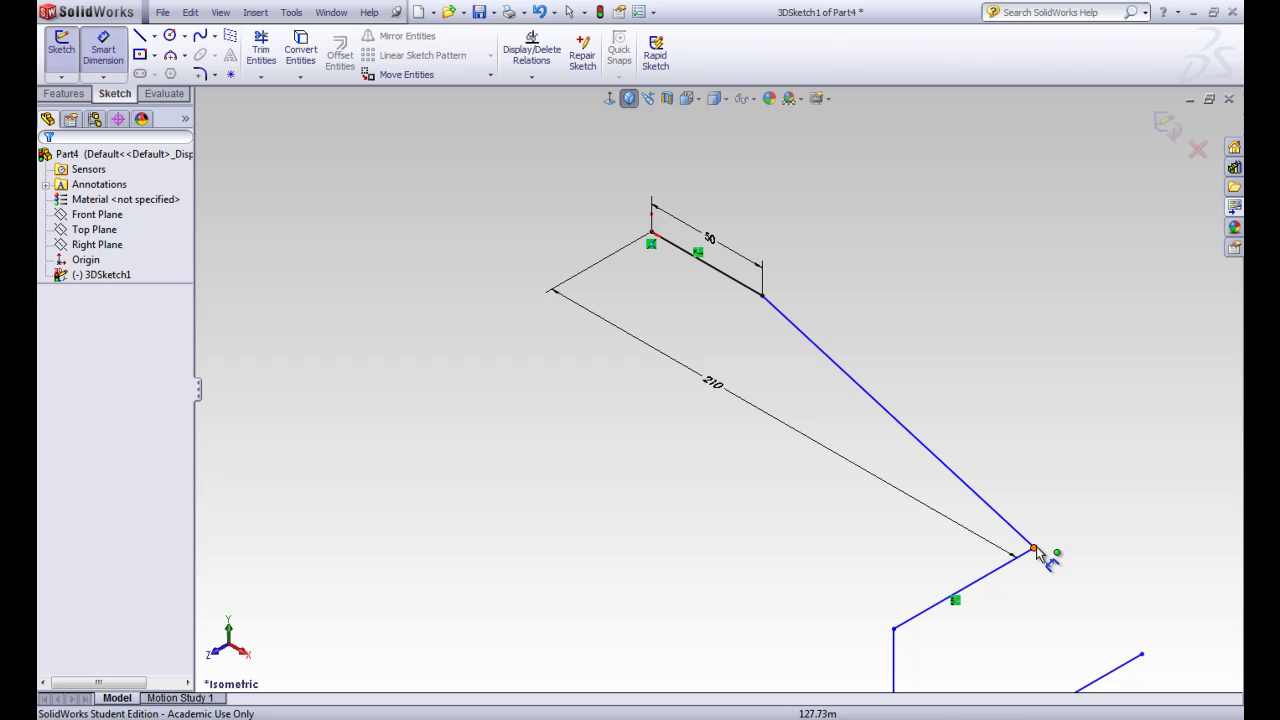
{"action": "left_click", "coordinate": [742, 284]}
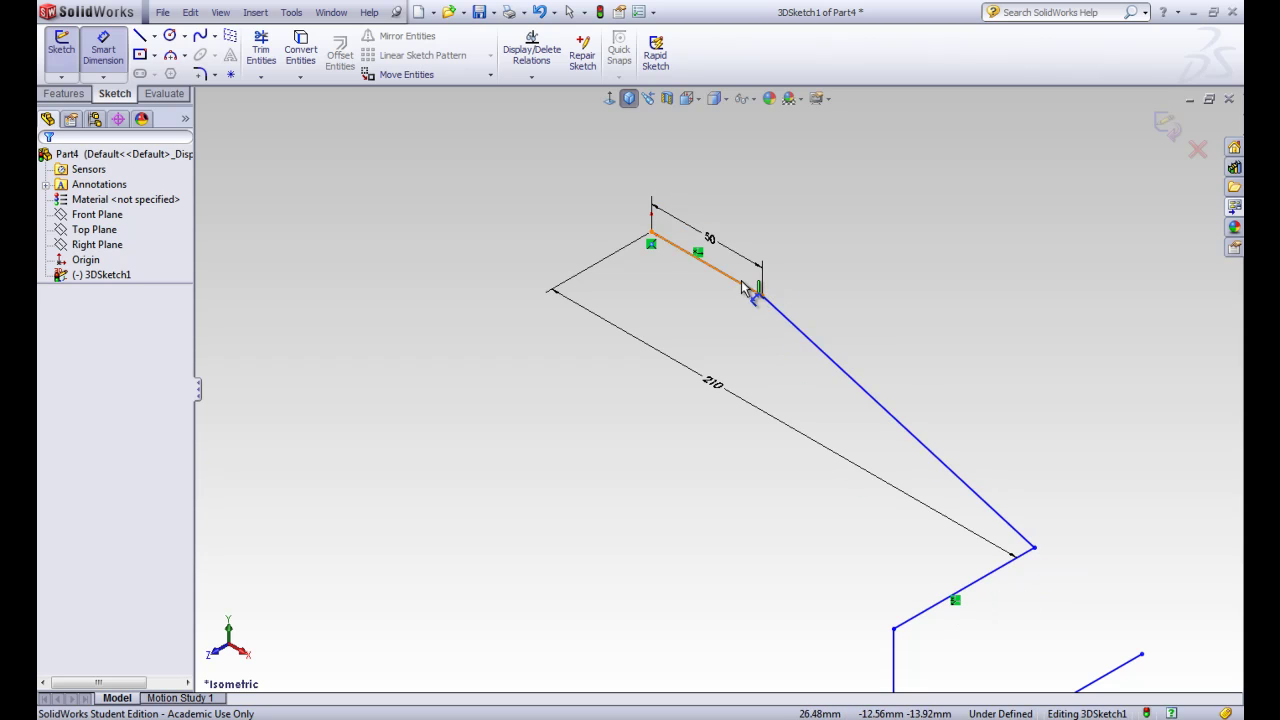
{"action": "left_click", "coordinate": [742, 286]}
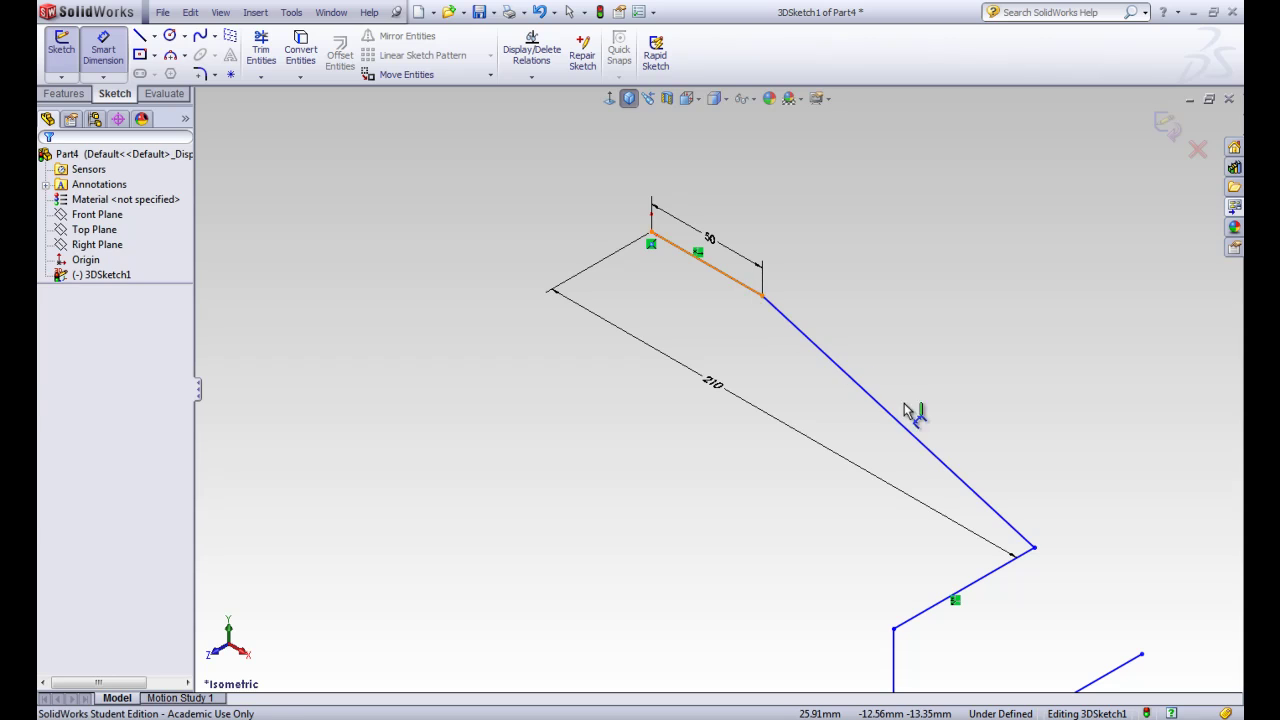
{"action": "left_click", "coordinate": [1034, 549]}
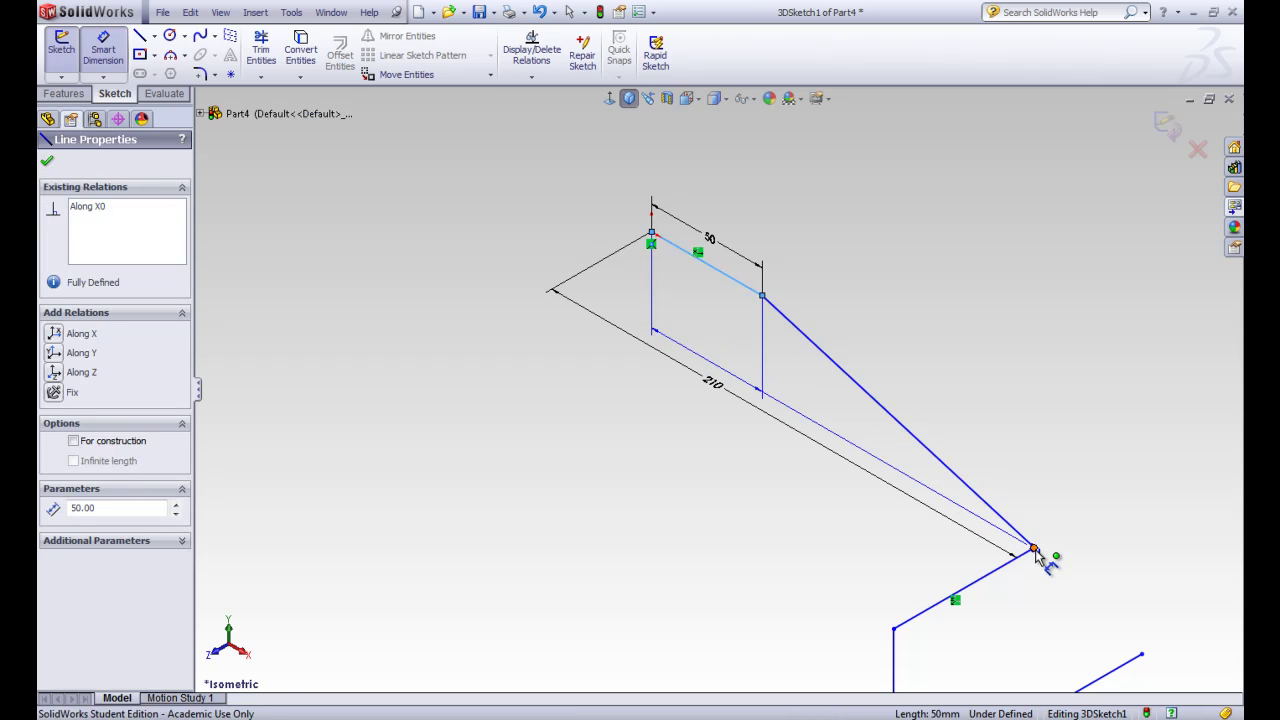
{"action": "left_click", "coordinate": [1036, 551]}
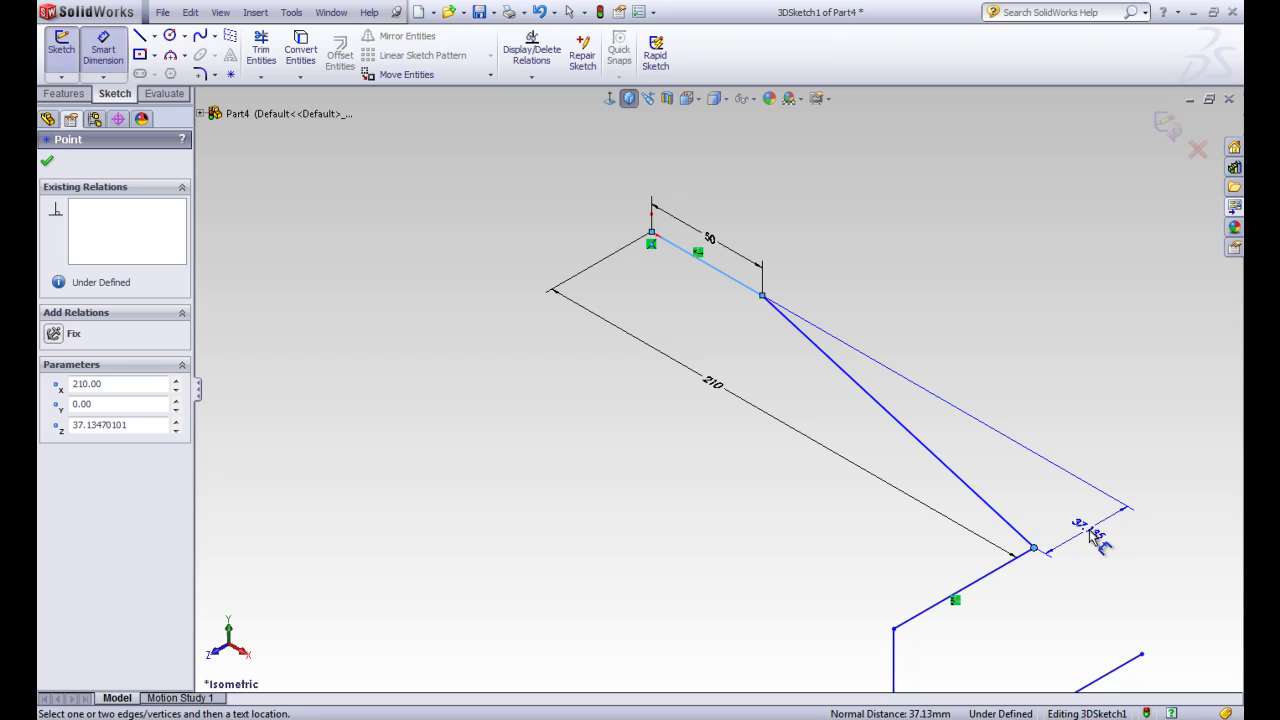
{"action": "left_click", "coordinate": [1090, 527]}
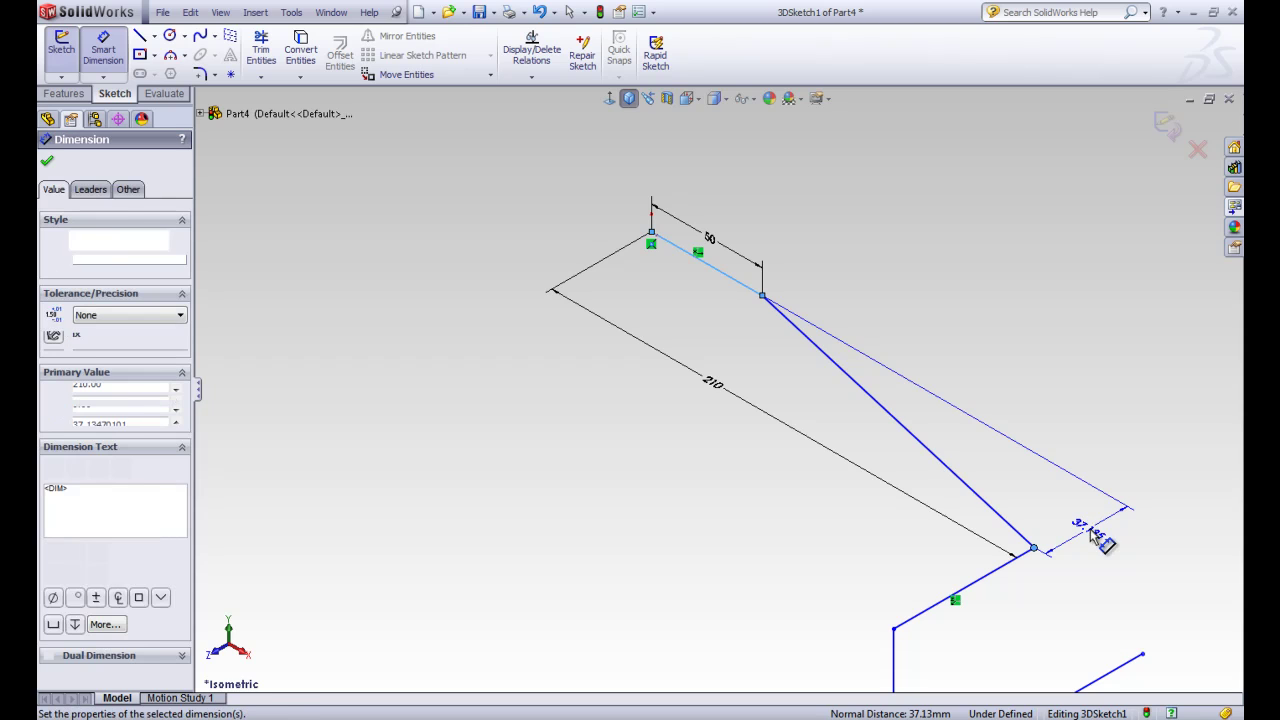
{"action": "type", "text": "20"}
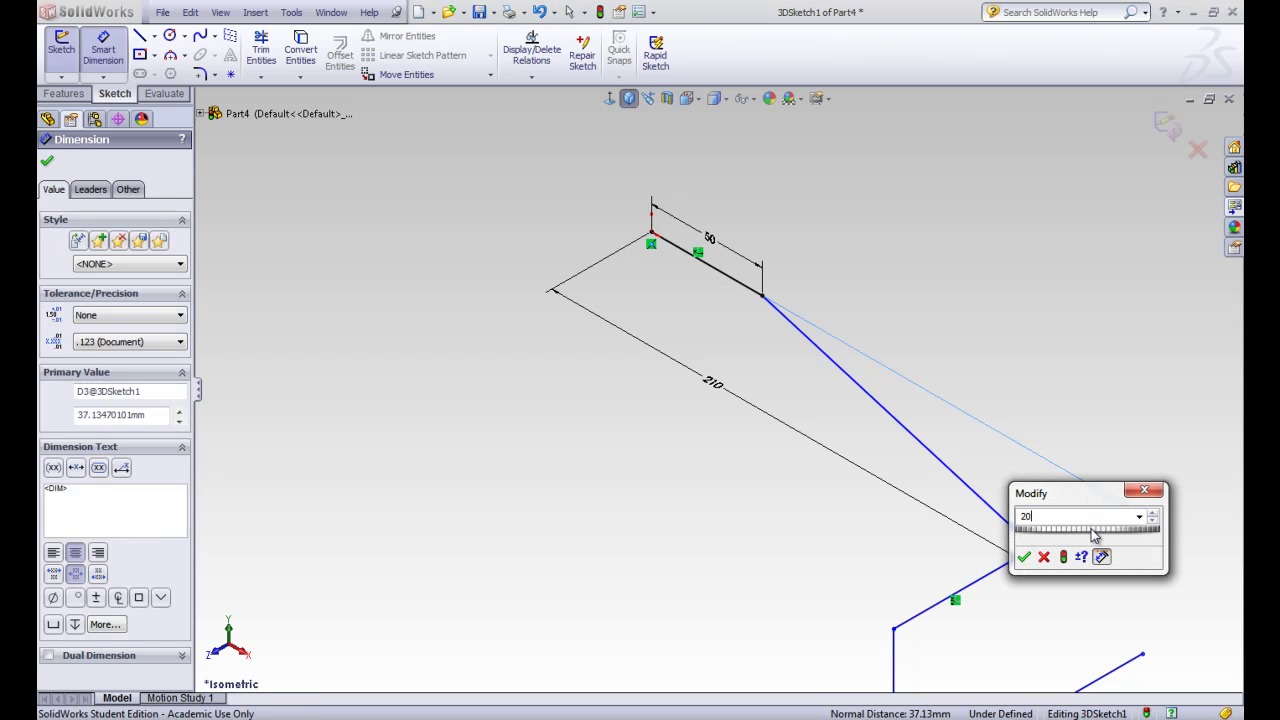
{"action": "key", "text": "Return"}
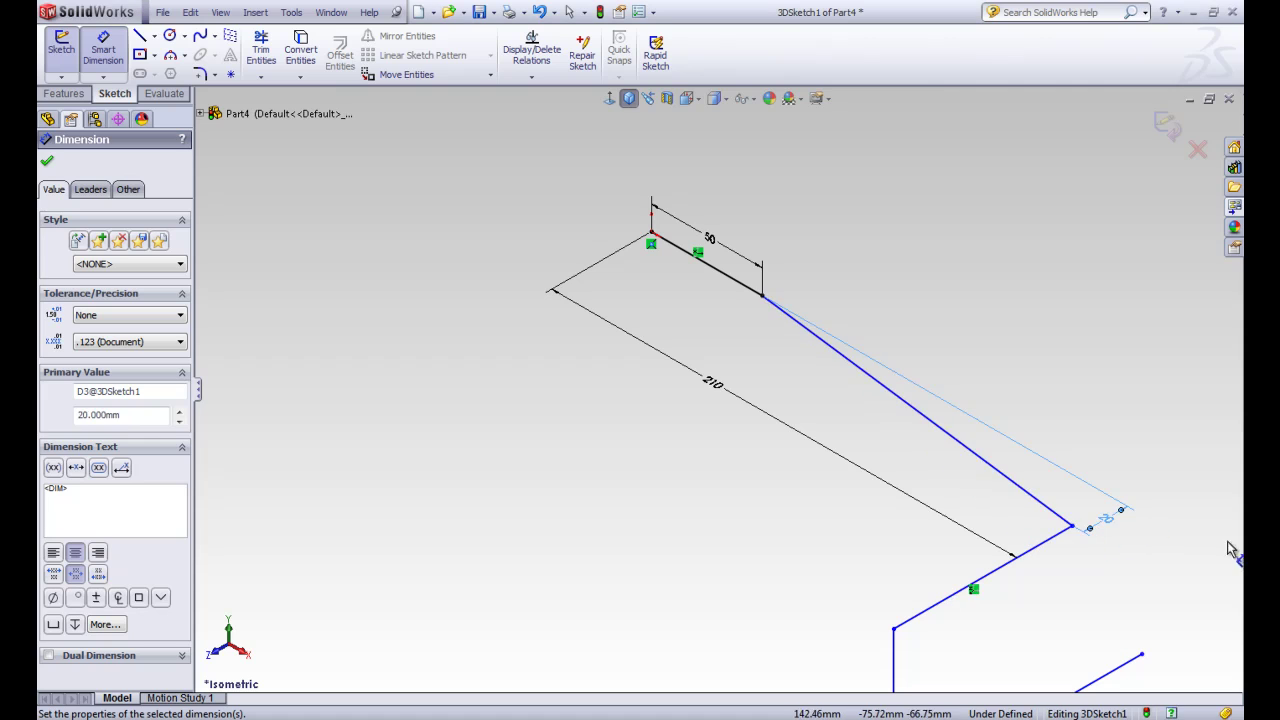
{"action": "left_click", "coordinate": [49, 163]}
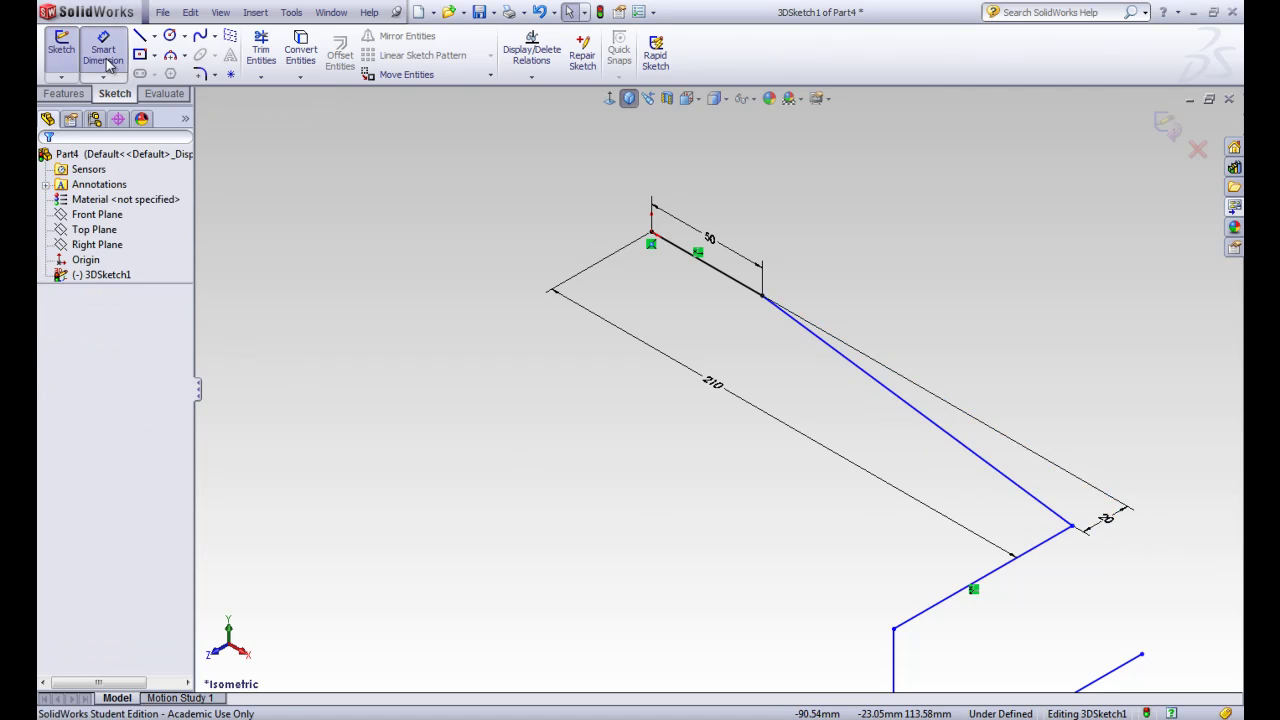
- Dimension the short lower line to 70 mm and compare against the handlebar reference drawing
{"action": "left_click", "coordinate": [962, 592]}
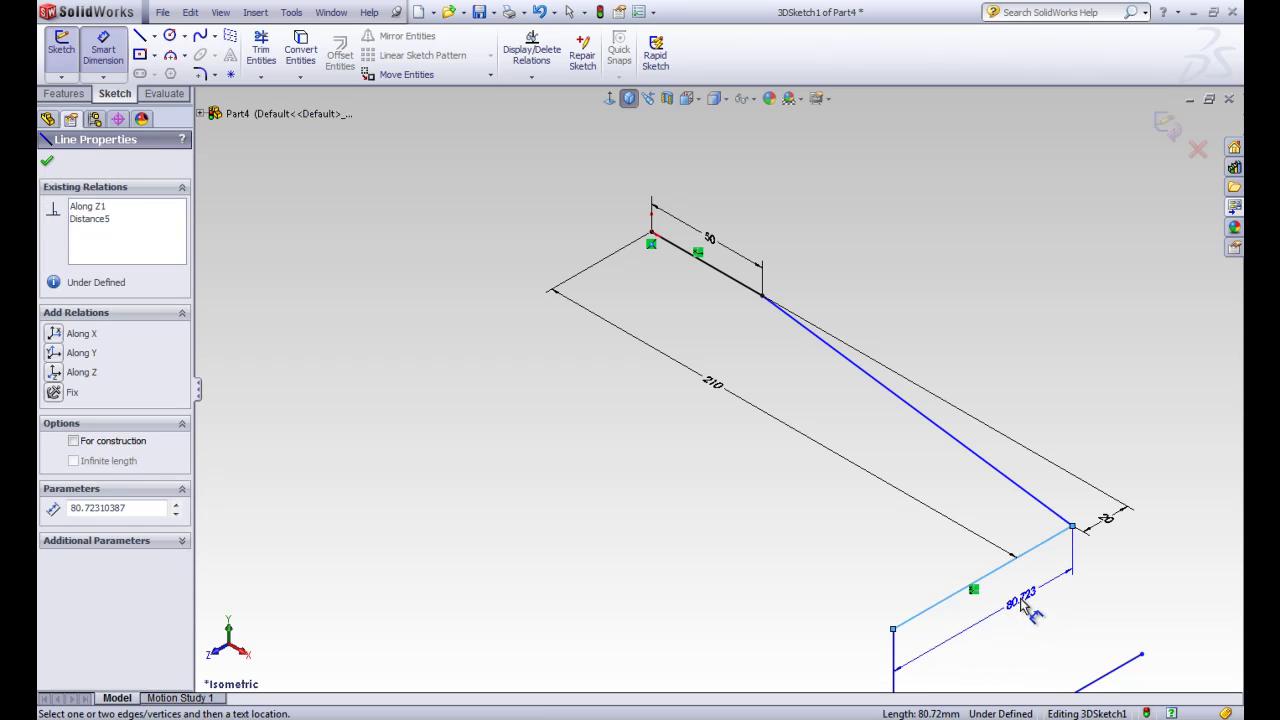
{"action": "left_click", "coordinate": [1023, 603]}
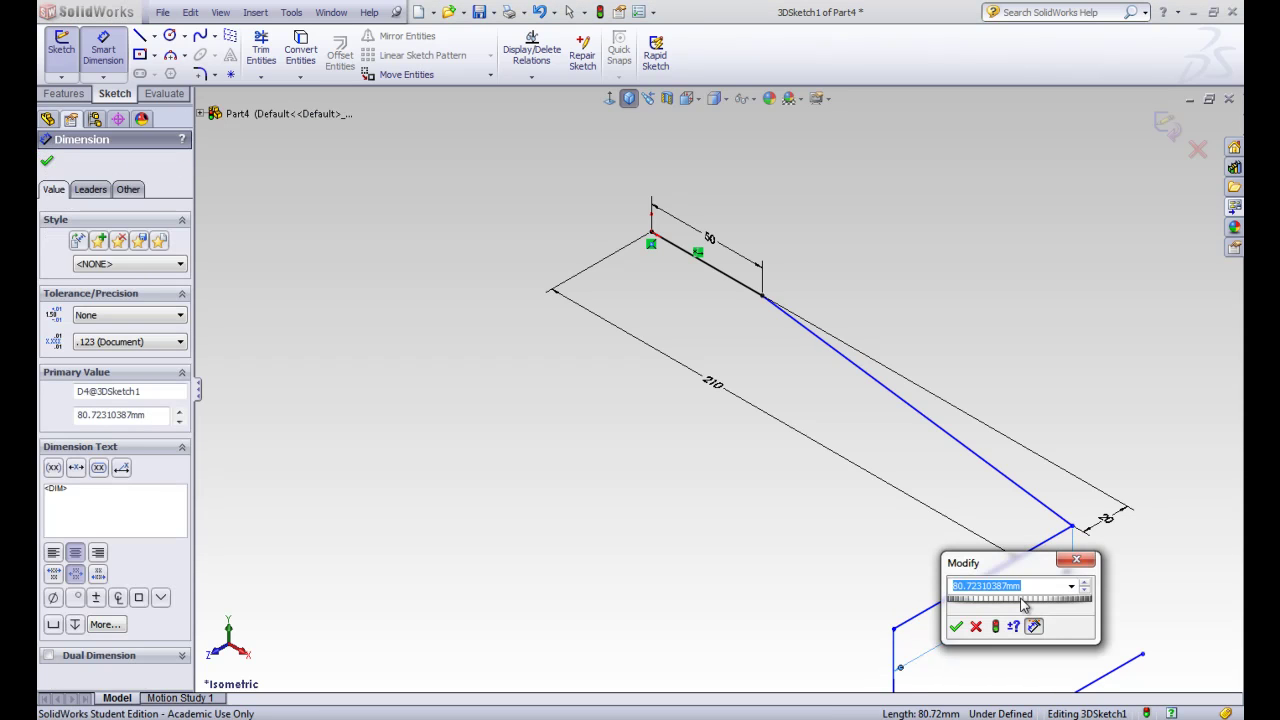
{"action": "type", "text": "70"}
{"action": "key", "text": "Return"}
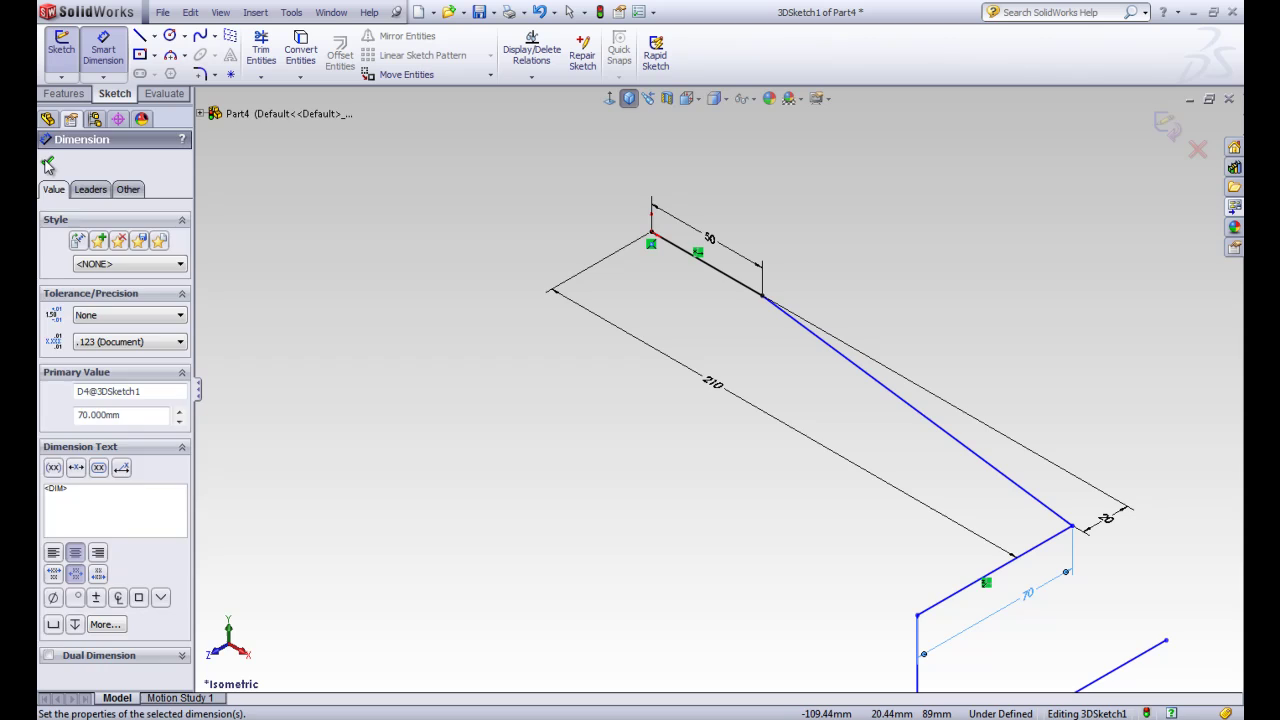
{"action": "left_click", "coordinate": [47, 165]}
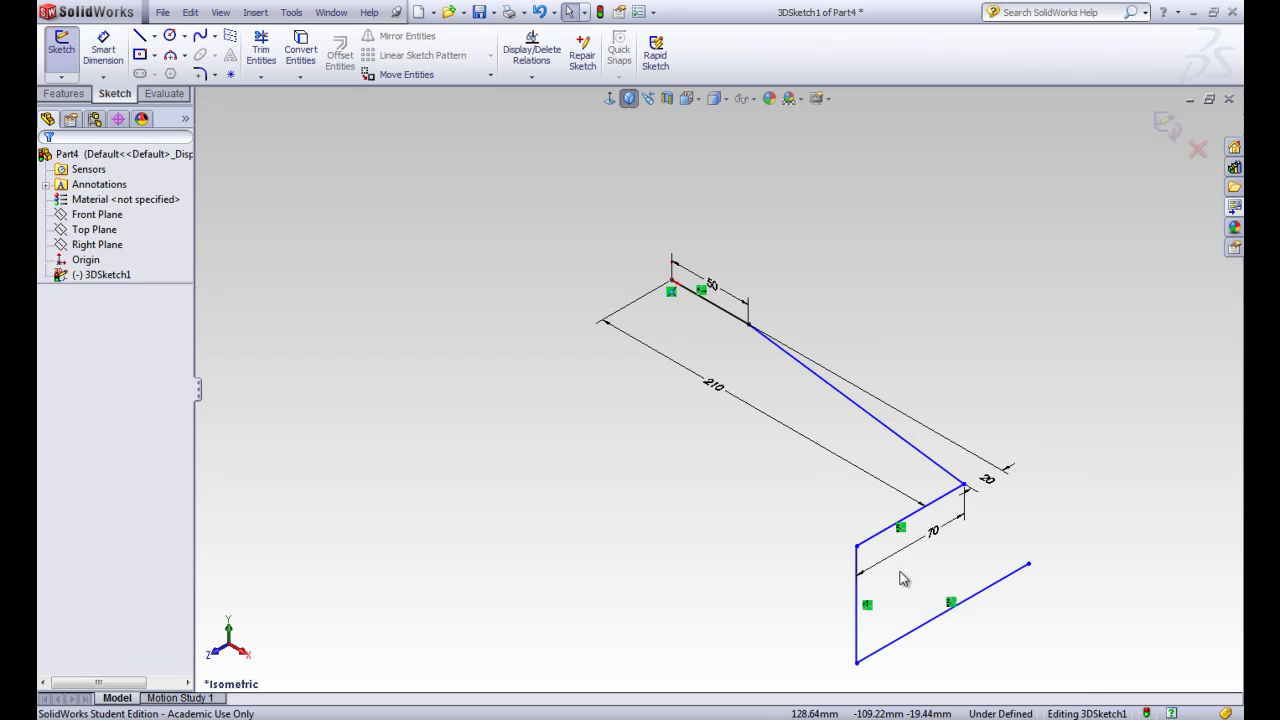
{"action": "key", "text": "alt+Tab"}
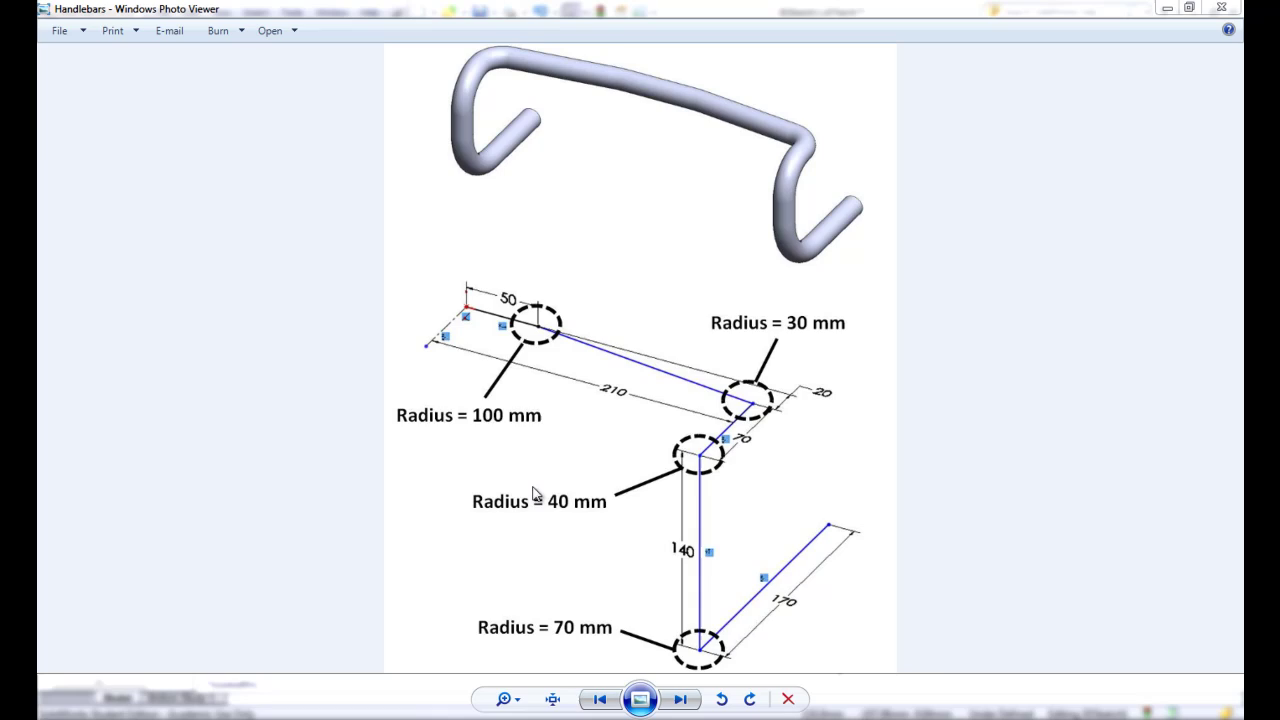
{"action": "key", "text": "alt+Tab"}
- Dimension the vertical path line to 140 mm
{"action": "left_click", "coordinate": [104, 55]}
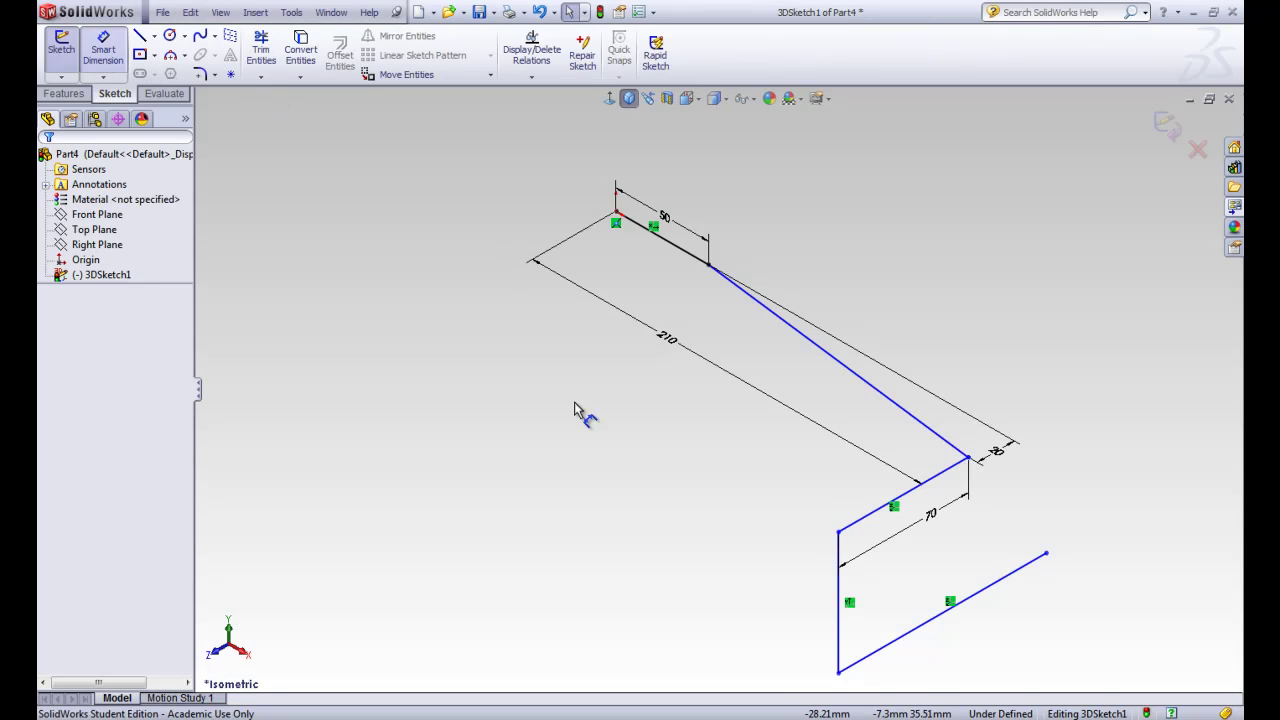
{"action": "left_click", "coordinate": [839, 579]}
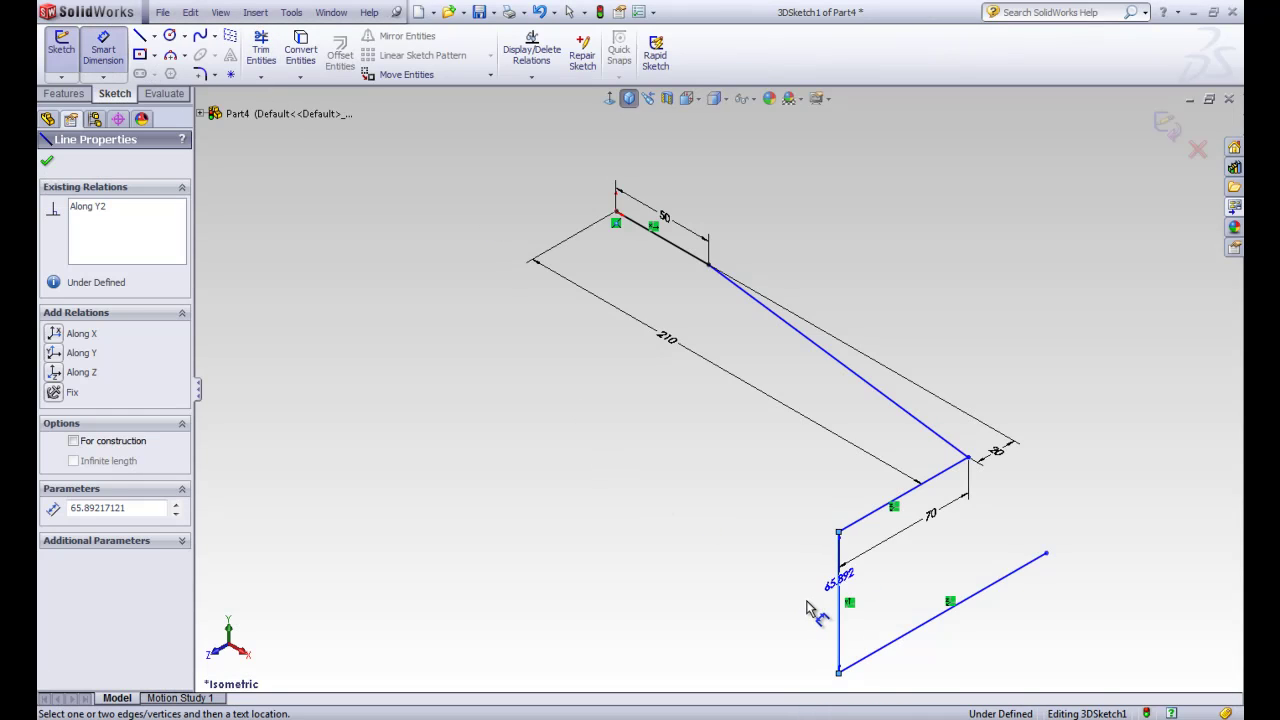
{"action": "left_click", "coordinate": [812, 610]}
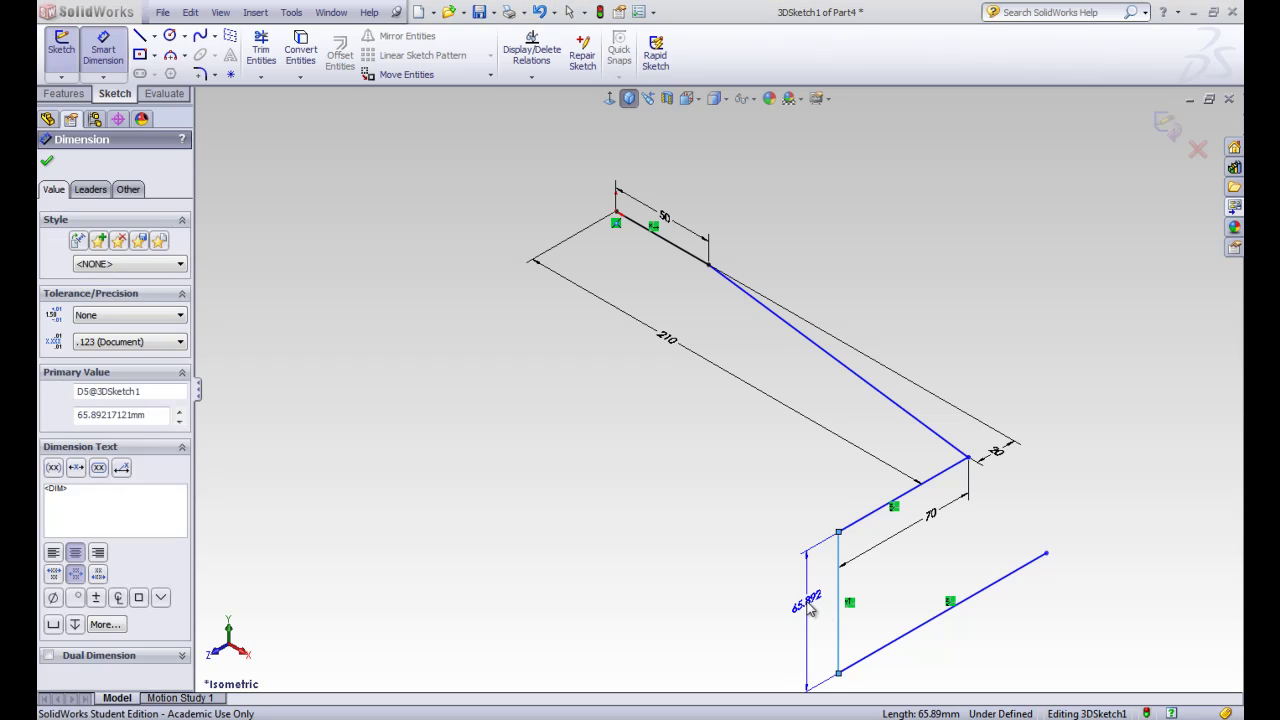
{"action": "type", "text": "140"}
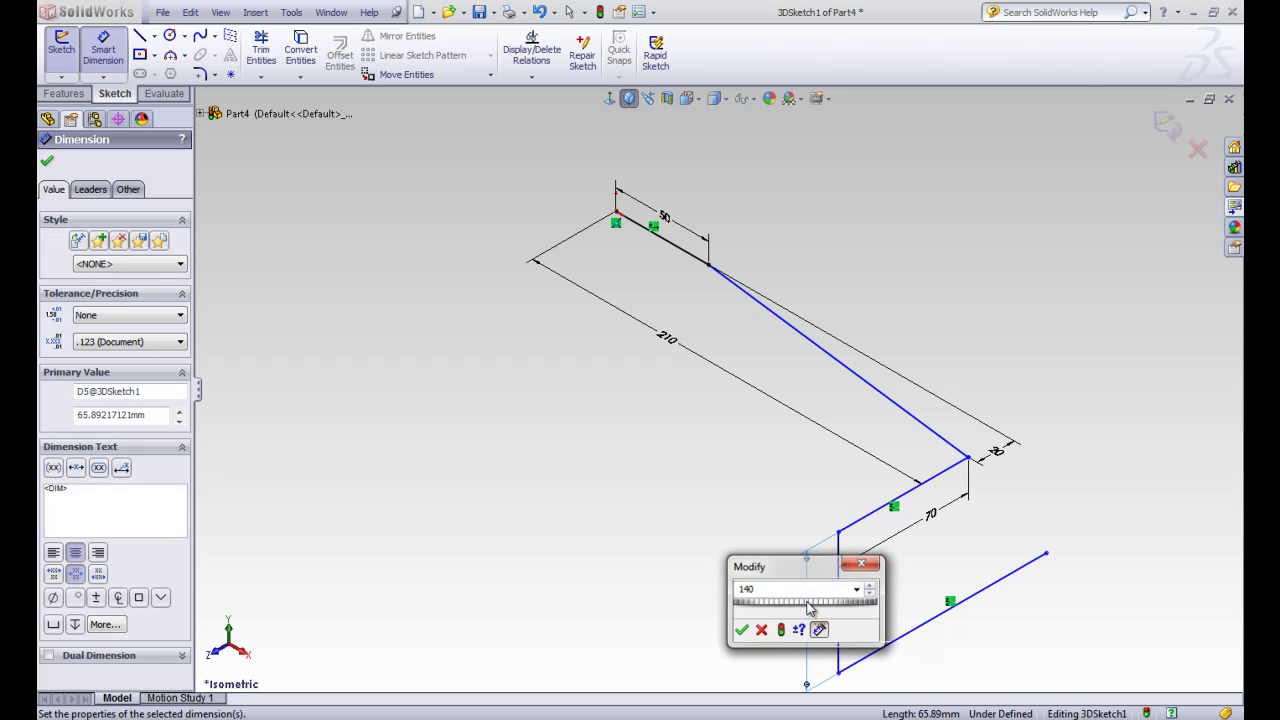
{"action": "key", "text": "Return"}
- Dimension the bottom path line to 170 mm
{"action": "scroll", "coordinate": [960, 600], "scroll_direction": "up", "scroll_amount": 3}
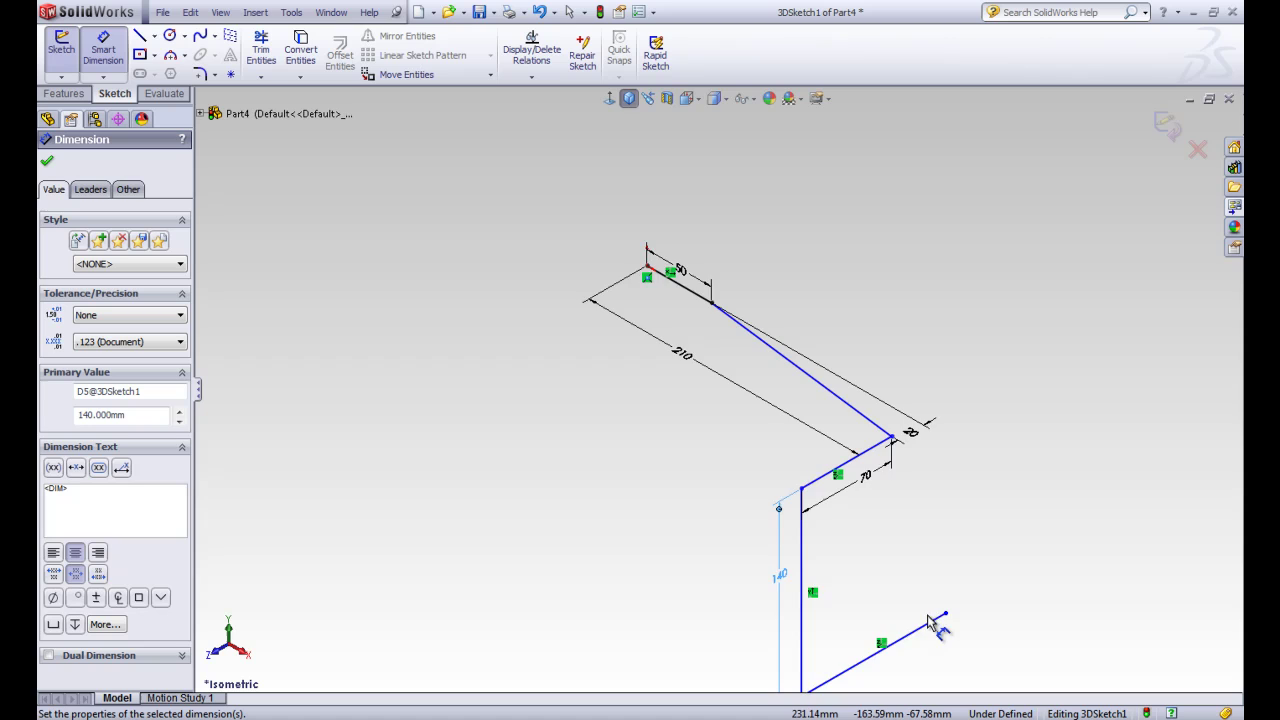
{"action": "scroll", "coordinate": [843, 600], "scroll_direction": "down", "scroll_amount": 1}
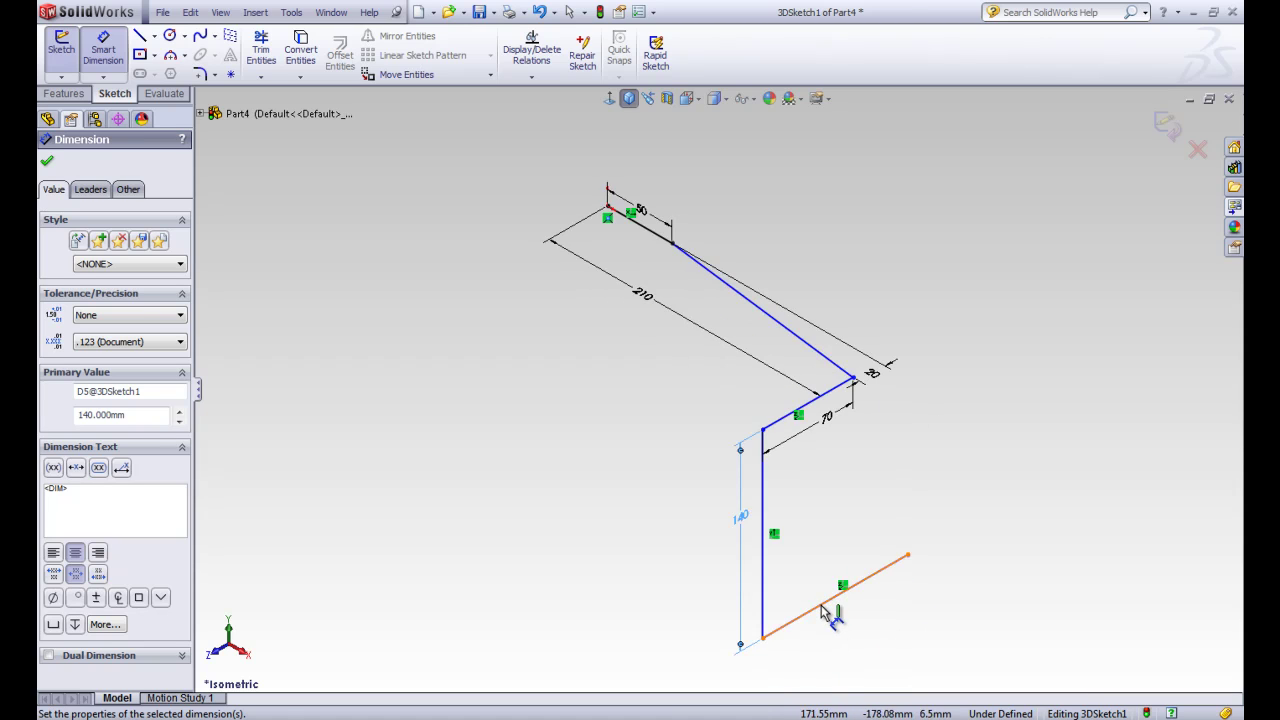
{"action": "left_click", "coordinate": [835, 592]}
{"action": "left_click", "coordinate": [834, 572]}
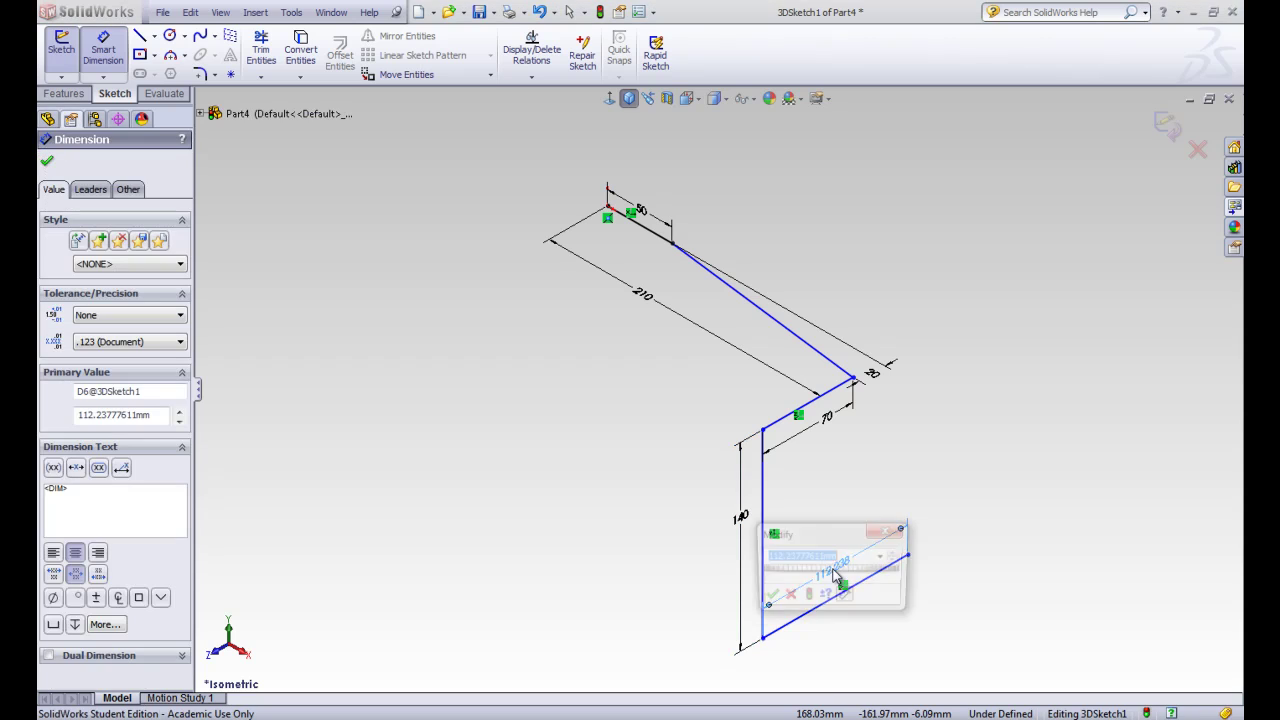
{"action": "type", "text": "170"}
{"action": "key", "text": "Return"}
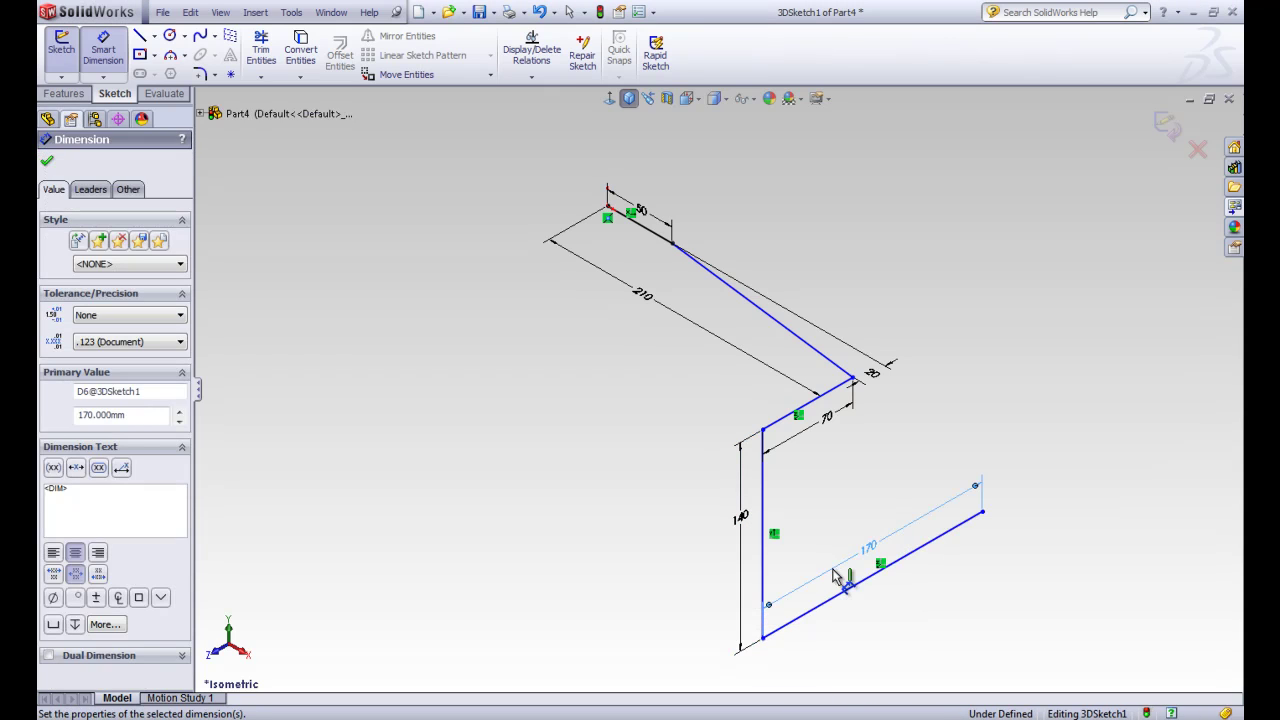
- Drag the bend vertex at the end of the 210 mm line to a new position, reshaping the angled segments
{"action": "left_click", "coordinate": [49, 162]}
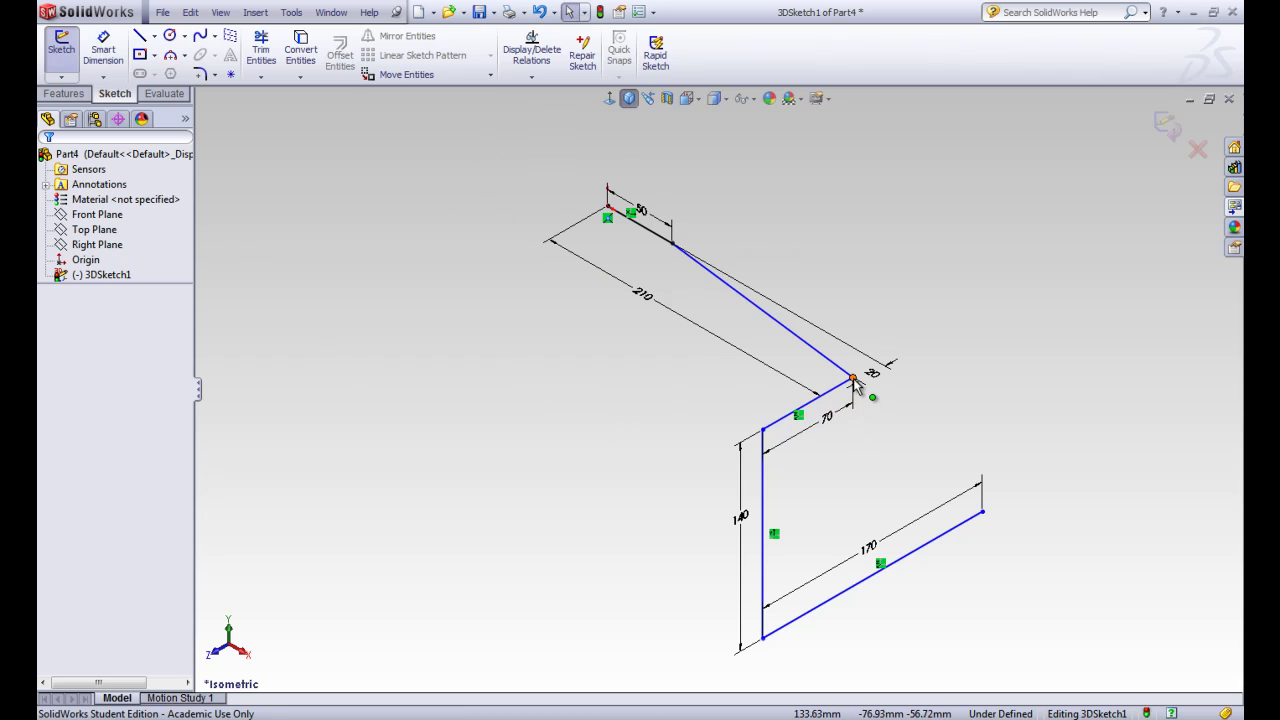
{"action": "mouse_move", "coordinate": [855, 383]}
{"action": "left_mouse_down"}
{"action": "mouse_move", "coordinate": [904, 331]}
{"action": "mouse_move", "coordinate": [950, 342]}
{"action": "mouse_move", "coordinate": [932, 397]}
{"action": "mouse_move", "coordinate": [882, 434]}
{"action": "mouse_move", "coordinate": [727, 398]}
{"action": "mouse_move", "coordinate": [814, 272]}
{"action": "mouse_move", "coordinate": [913, 315]}
{"action": "mouse_move", "coordinate": [923, 377]}
{"action": "mouse_move", "coordinate": [893, 443]}
{"action": "mouse_move", "coordinate": [750, 366]}
{"action": "mouse_move", "coordinate": [846, 290]}
{"action": "mouse_move", "coordinate": [885, 353]}
{"action": "mouse_move", "coordinate": [933, 359]}
{"action": "mouse_move", "coordinate": [913, 406]}
{"action": "mouse_move", "coordinate": [770, 428]}
{"action": "mouse_move", "coordinate": [725, 388]}
{"action": "mouse_move", "coordinate": [723, 354]}
{"action": "mouse_move", "coordinate": [757, 320]}
{"action": "mouse_move", "coordinate": [848, 304]}
{"action": "mouse_move", "coordinate": [807, 313]}
{"action": "left_mouse_up"}
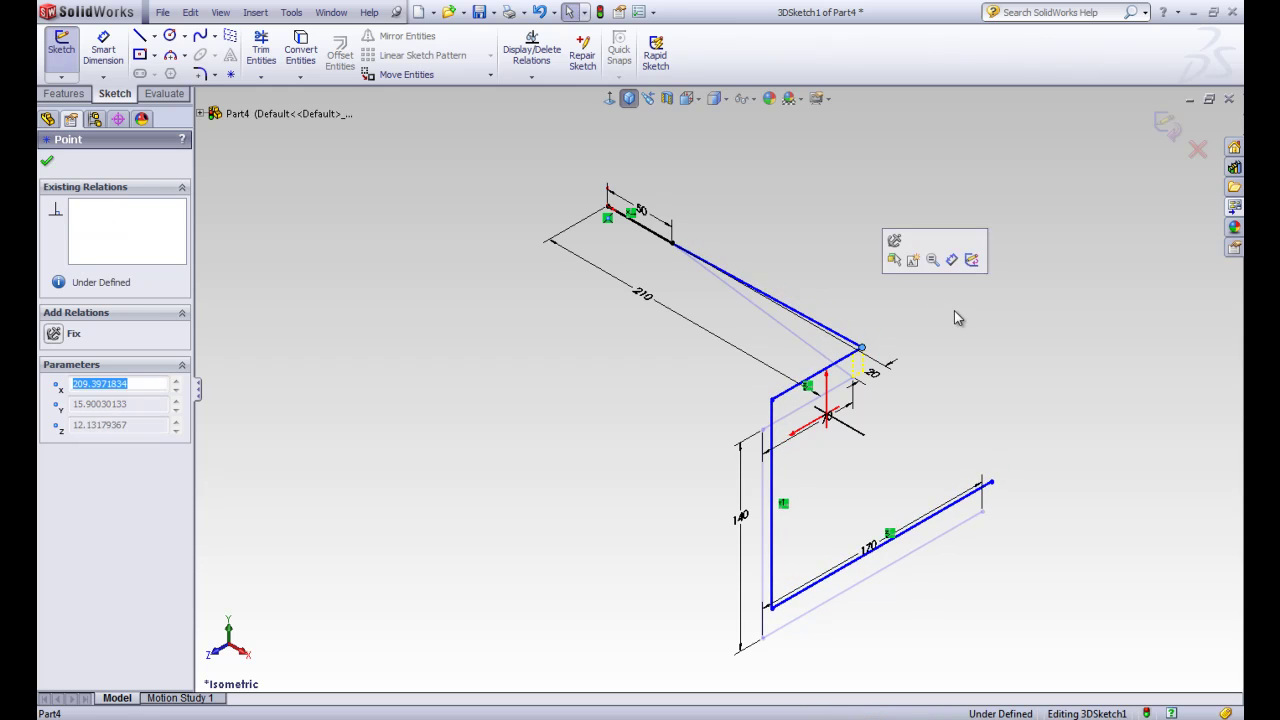
{"action": "left_click", "coordinate": [877, 383]}
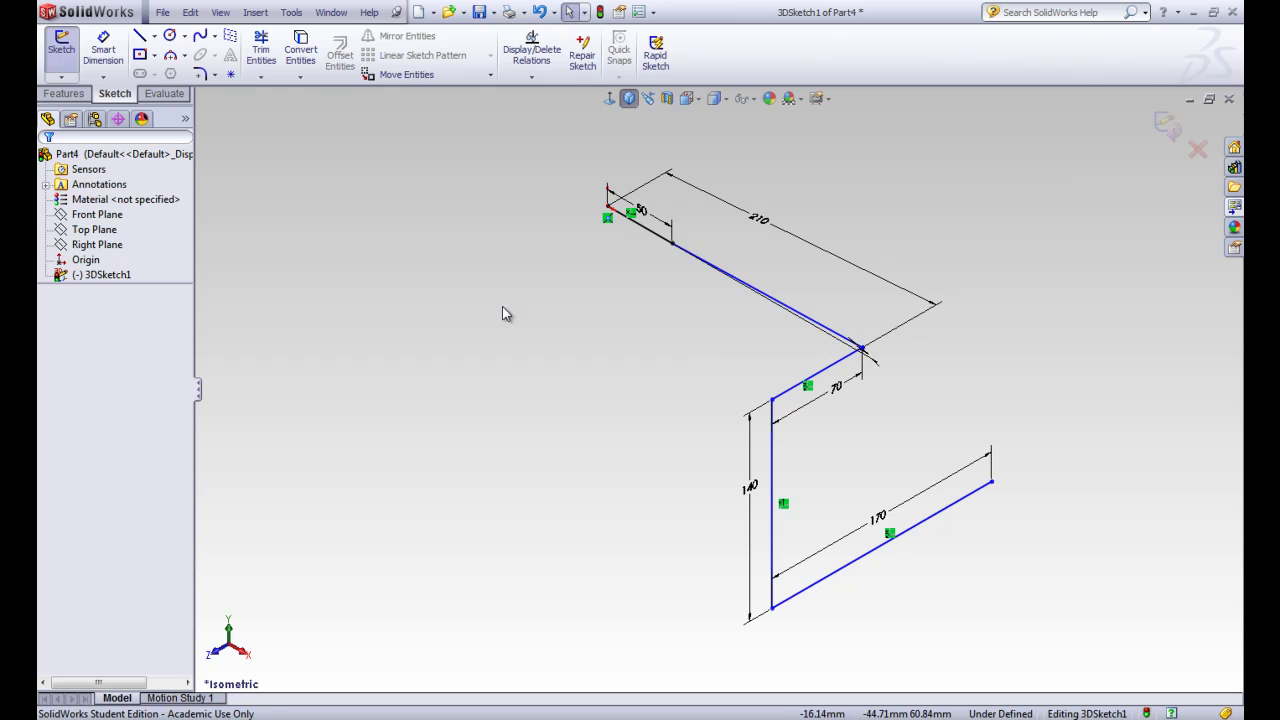
- Make the Top Plane visible in the graphics area
{"action": "left_click", "coordinate": [100, 231]}
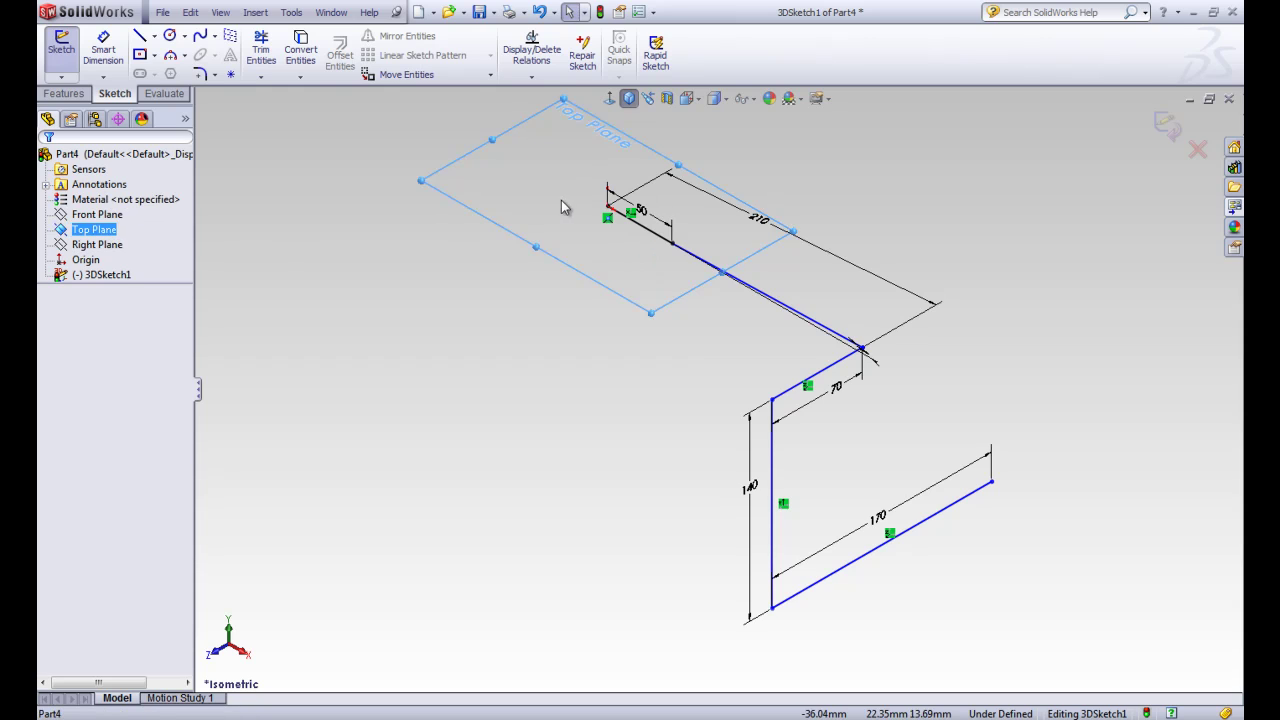
{"action": "left_click", "coordinate": [94, 230]}
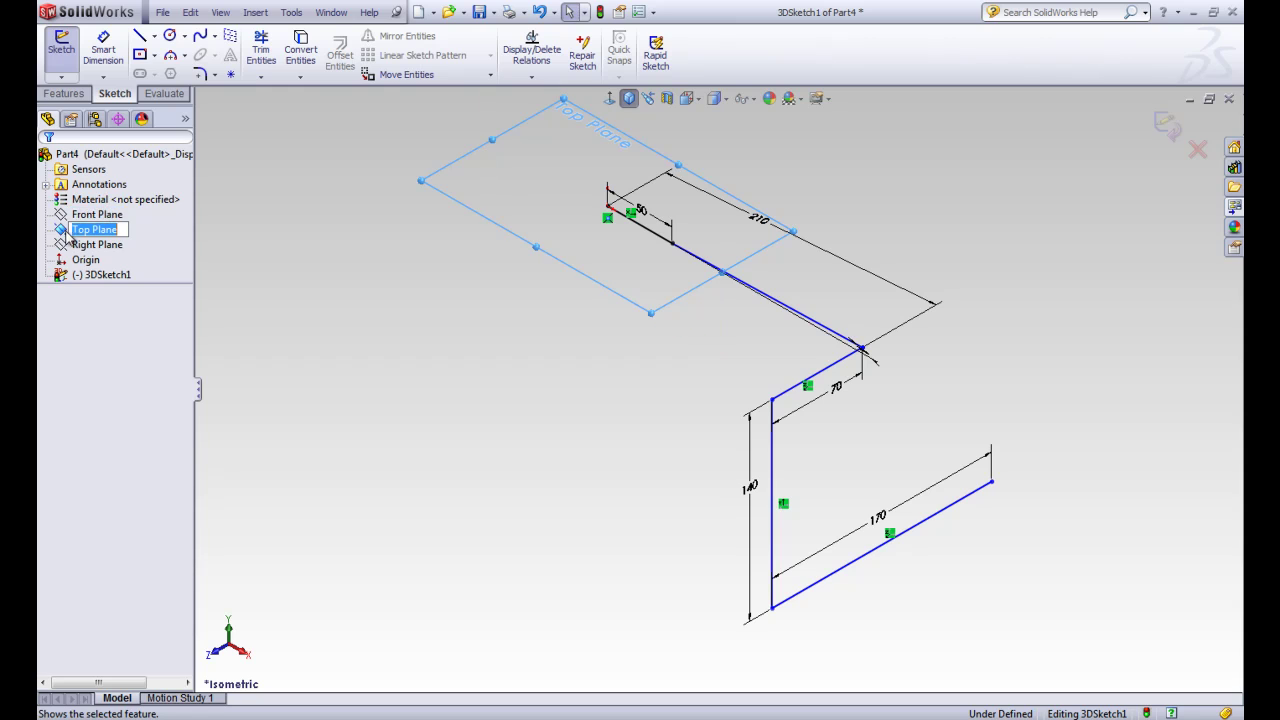
{"action": "left_click", "coordinate": [66, 234]}
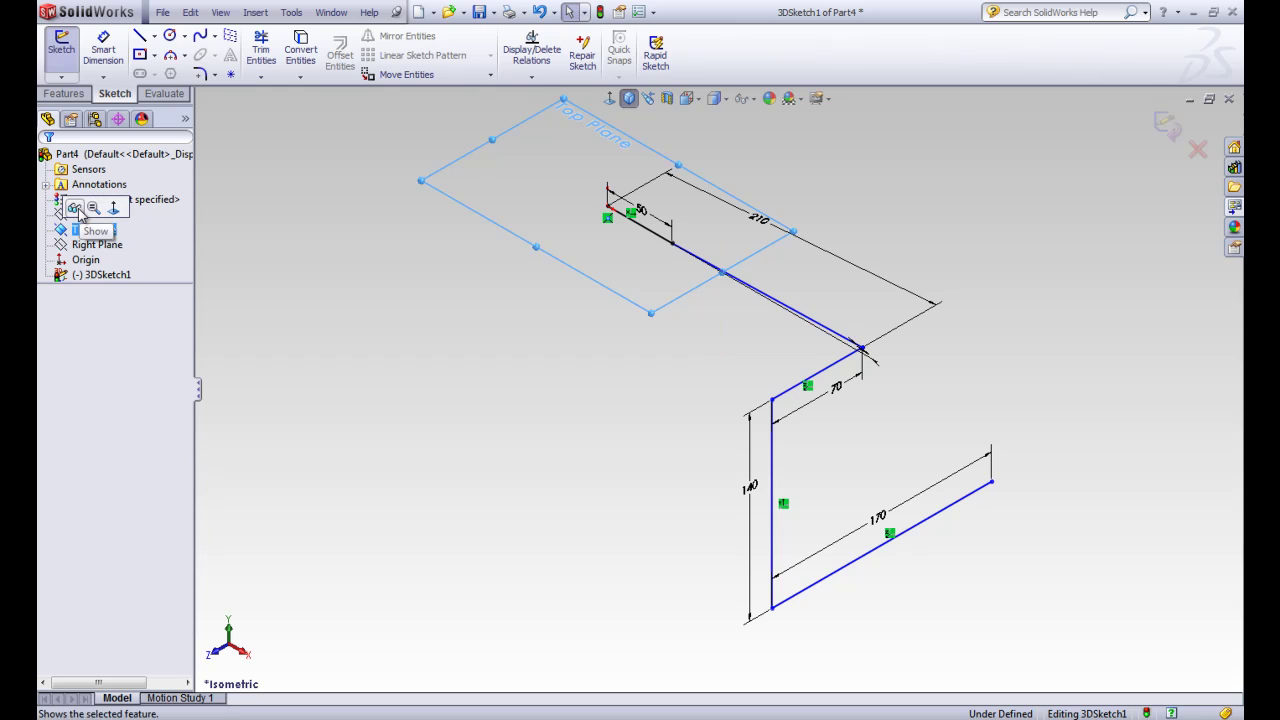
{"action": "left_click", "coordinate": [75, 208]}
{"action": "left_click", "coordinate": [593, 356]}
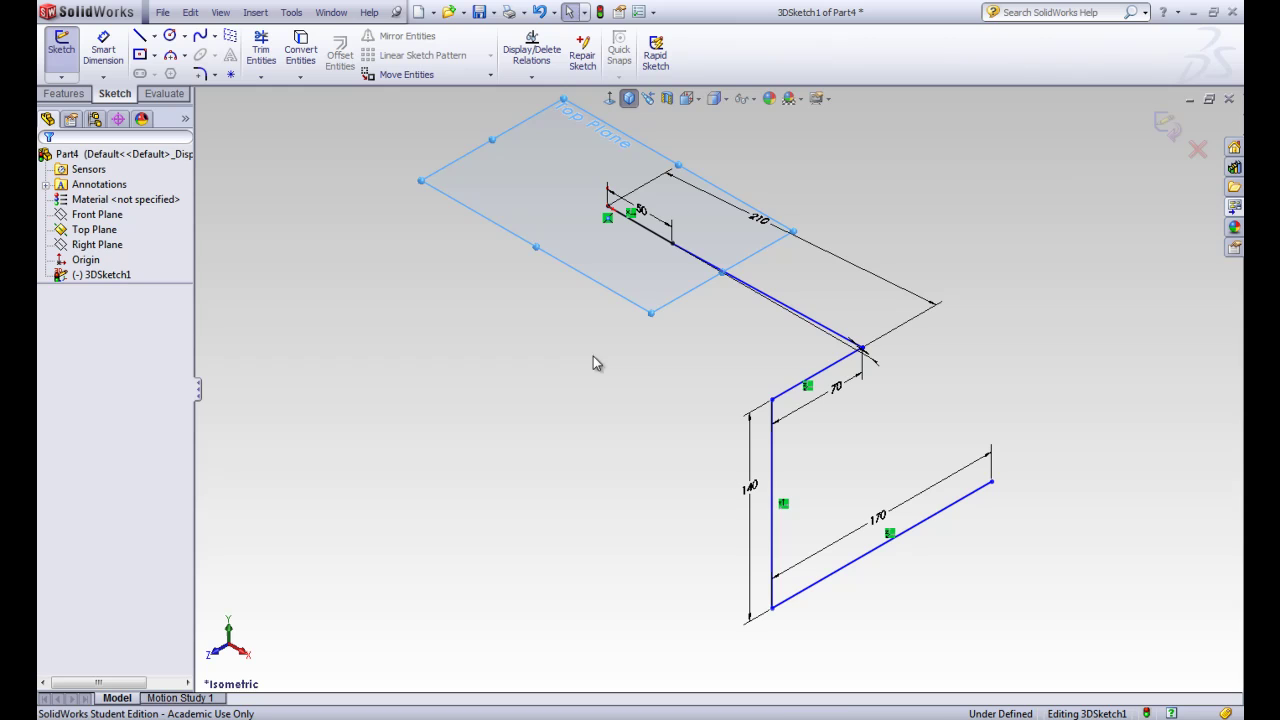
- Add an On Plane relation between the long 210 mm line and the Top Plane, then hide the plane
{"action": "left_click", "coordinate": [643, 296]}
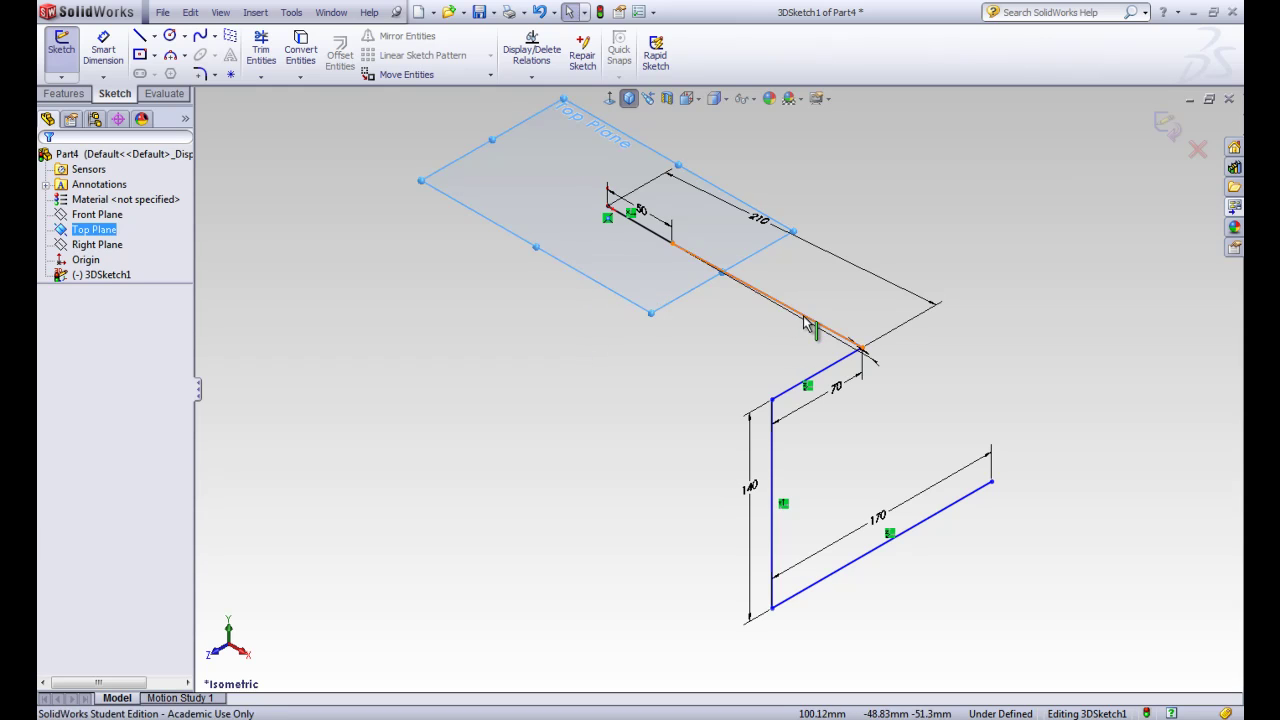
{"action": "left_click", "coordinate": [805, 321], "text": "ctrl"}
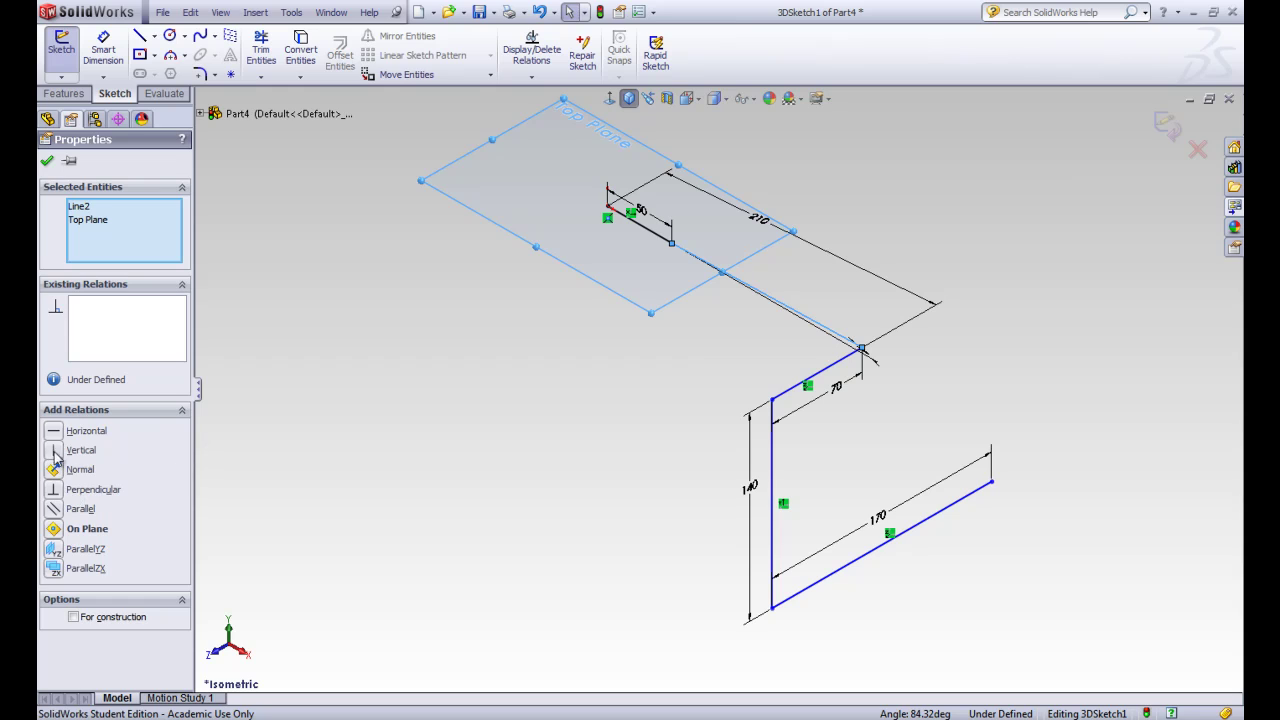
{"action": "left_click", "coordinate": [53, 529]}
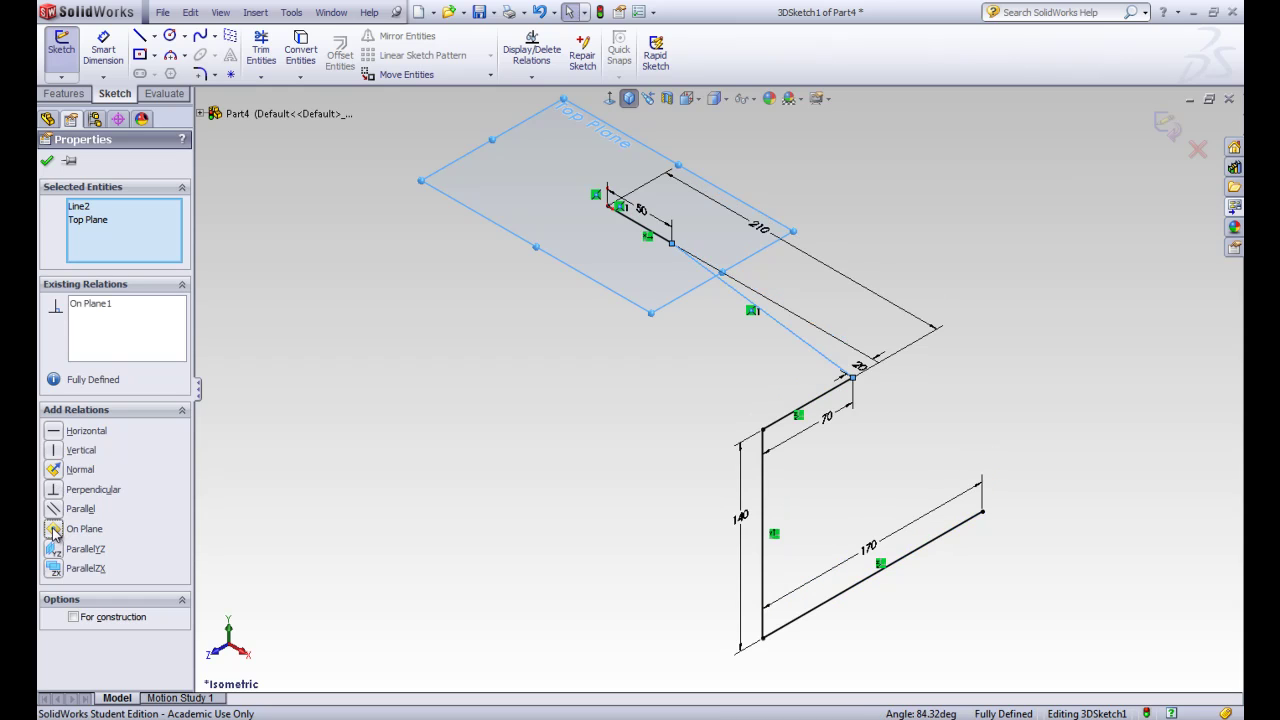
{"action": "left_click", "coordinate": [47, 165]}
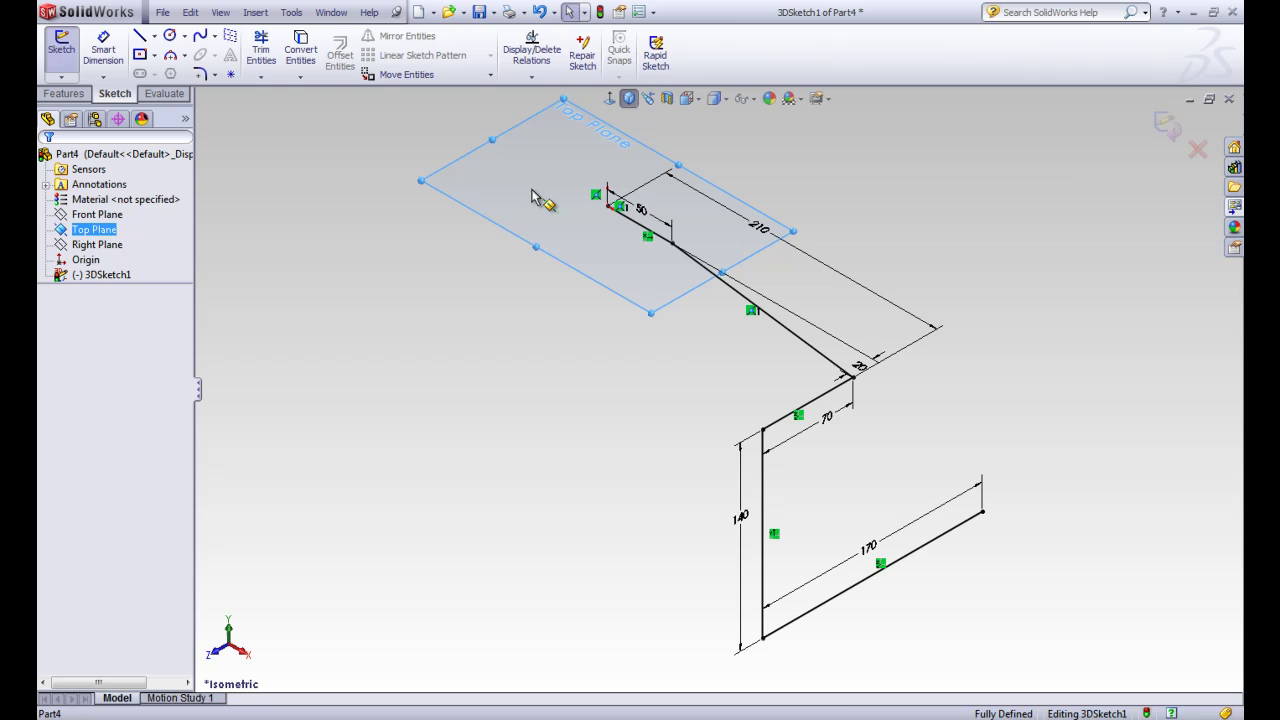
{"action": "left_click", "coordinate": [85, 229]}
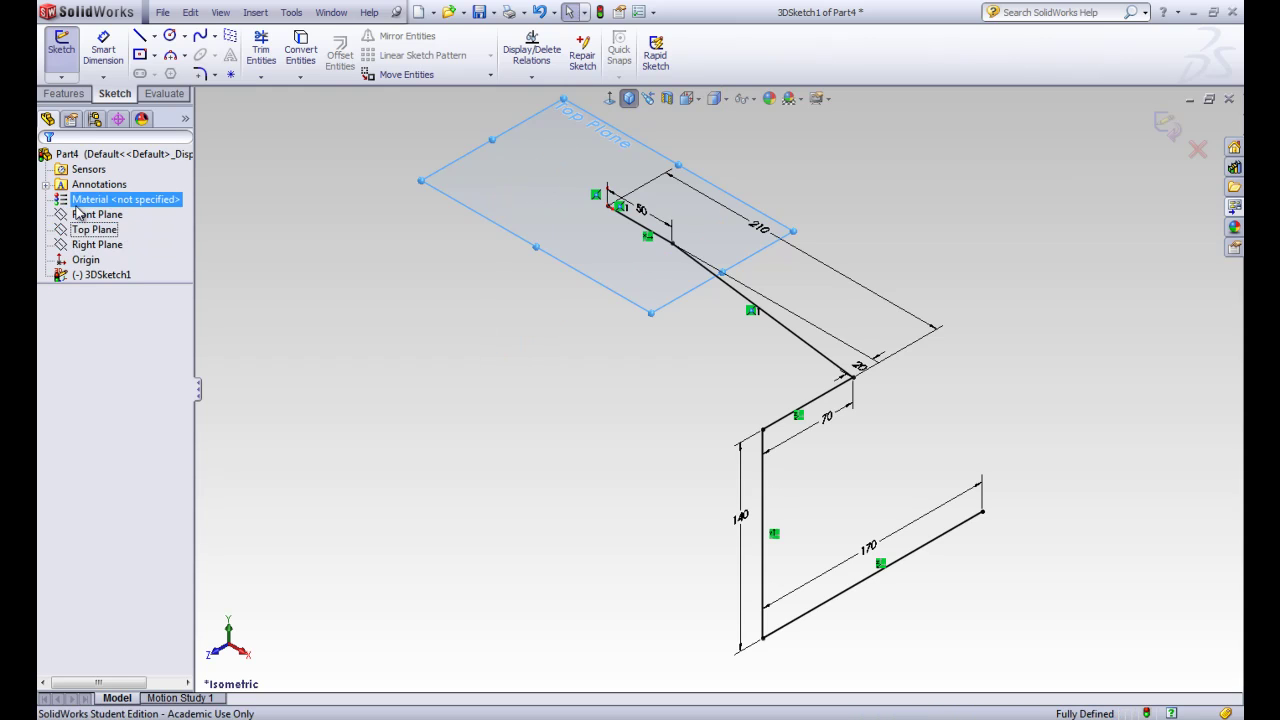
{"action": "left_click", "coordinate": [566, 321]}
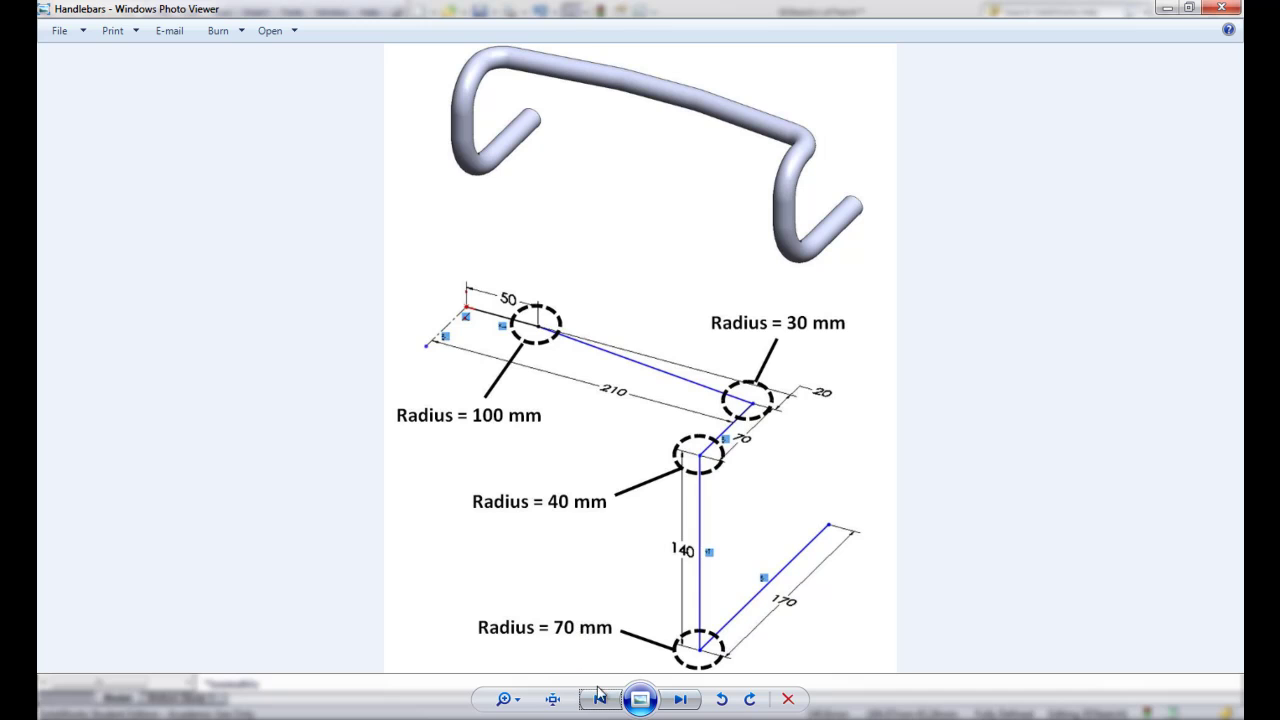
{"action": "key", "text": "alt+Tab"}
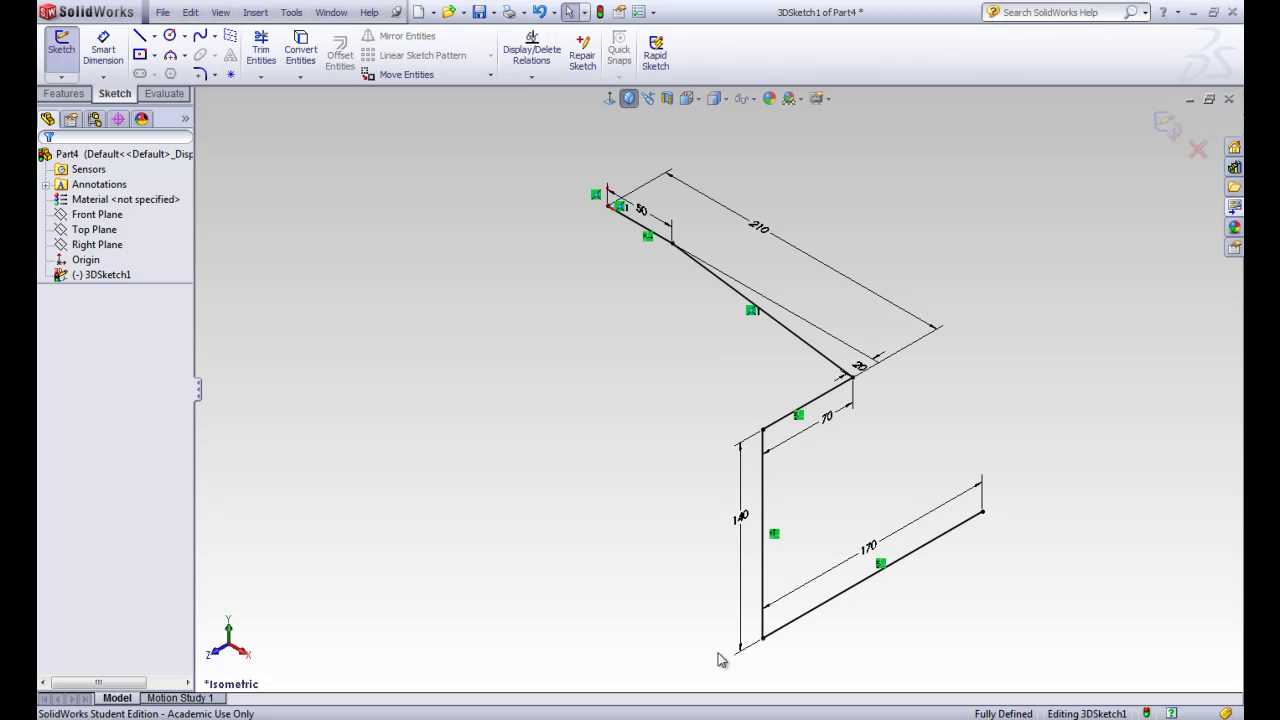
- Round the corner after the 50 mm segment with an R100 sketch fillet
{"action": "left_click", "coordinate": [113, 58]}
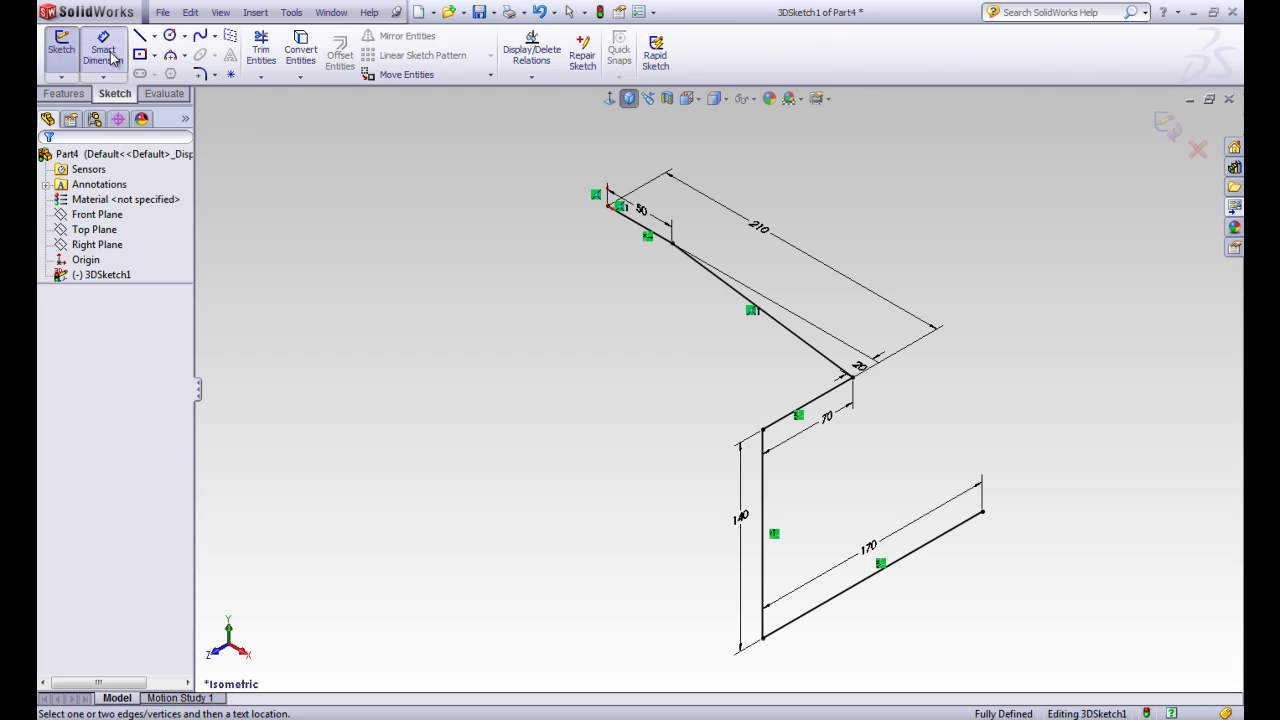
{"action": "left_click", "coordinate": [204, 78]}
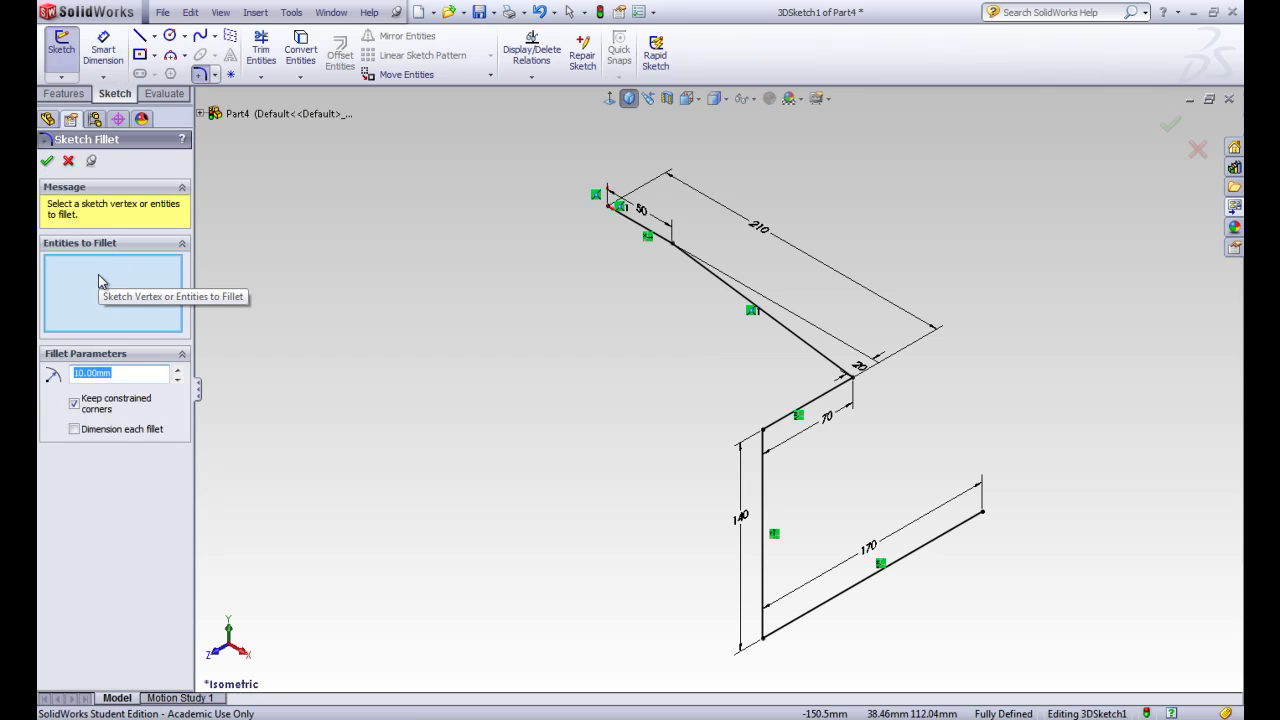
{"action": "left_click", "coordinate": [671, 245]}
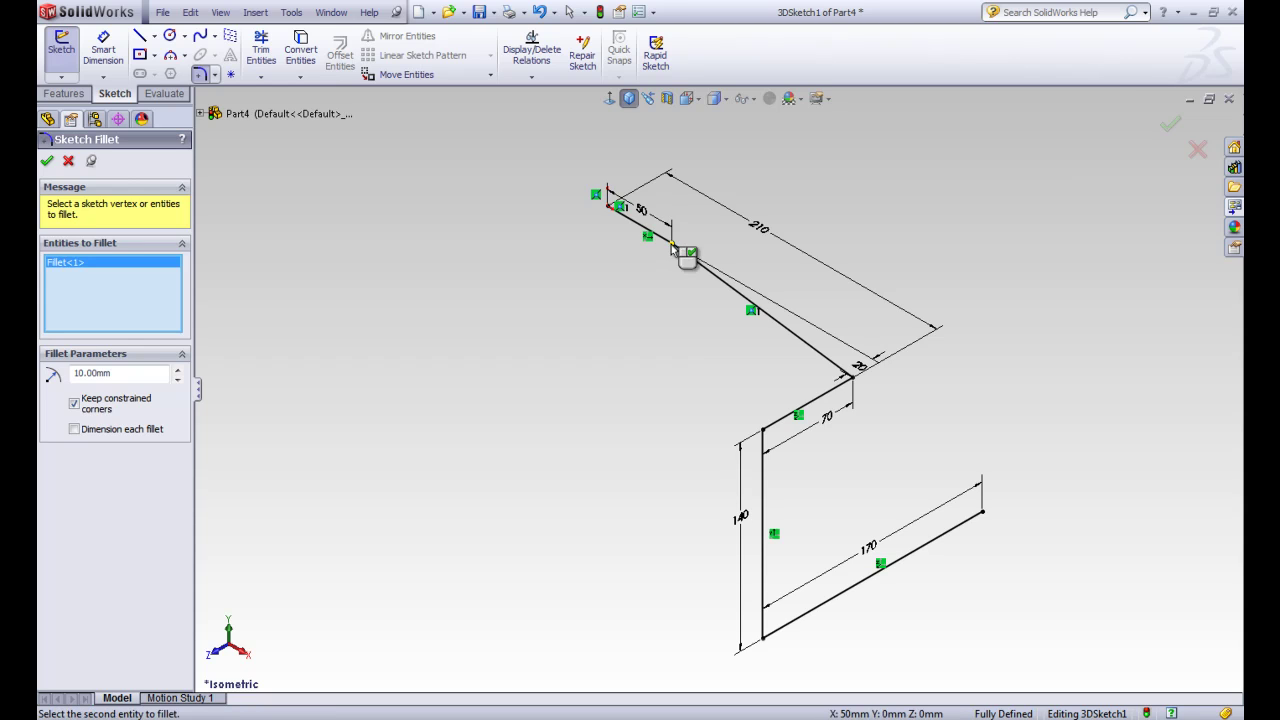
{"action": "left_click_drag", "start_coordinate": [125, 374], "coordinate": [63, 373]}
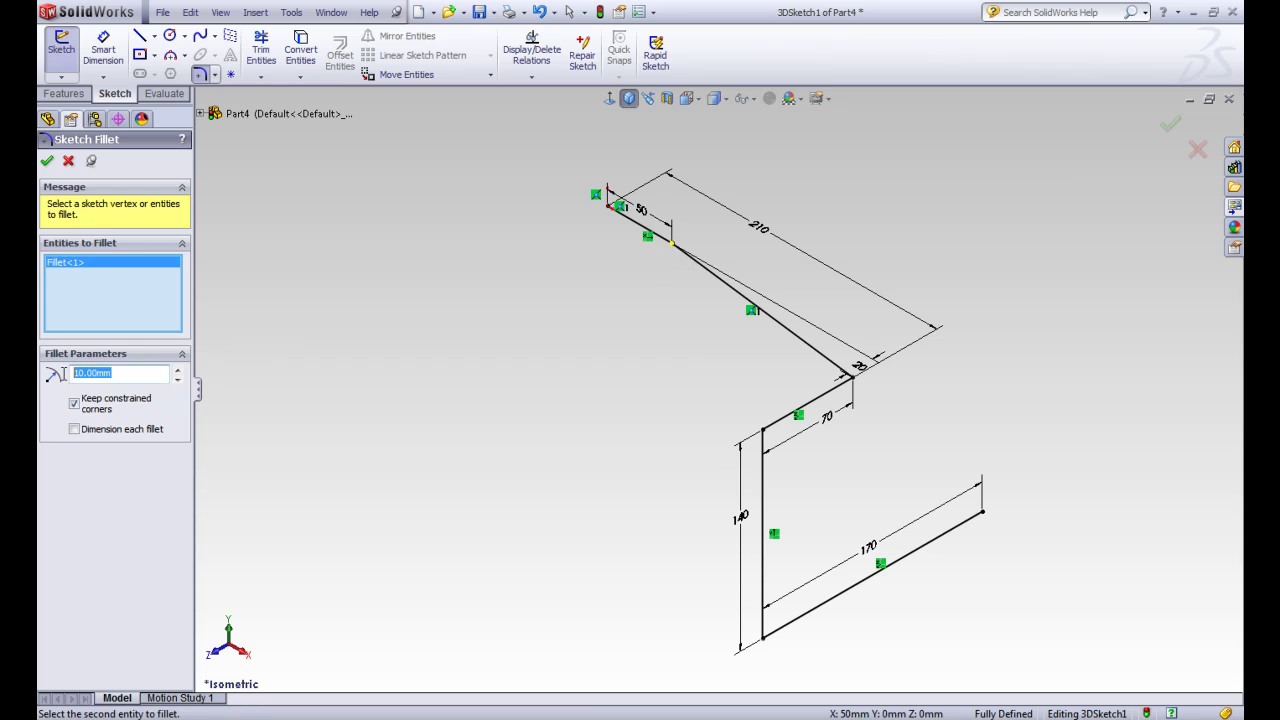
{"action": "type", "text": "100"}
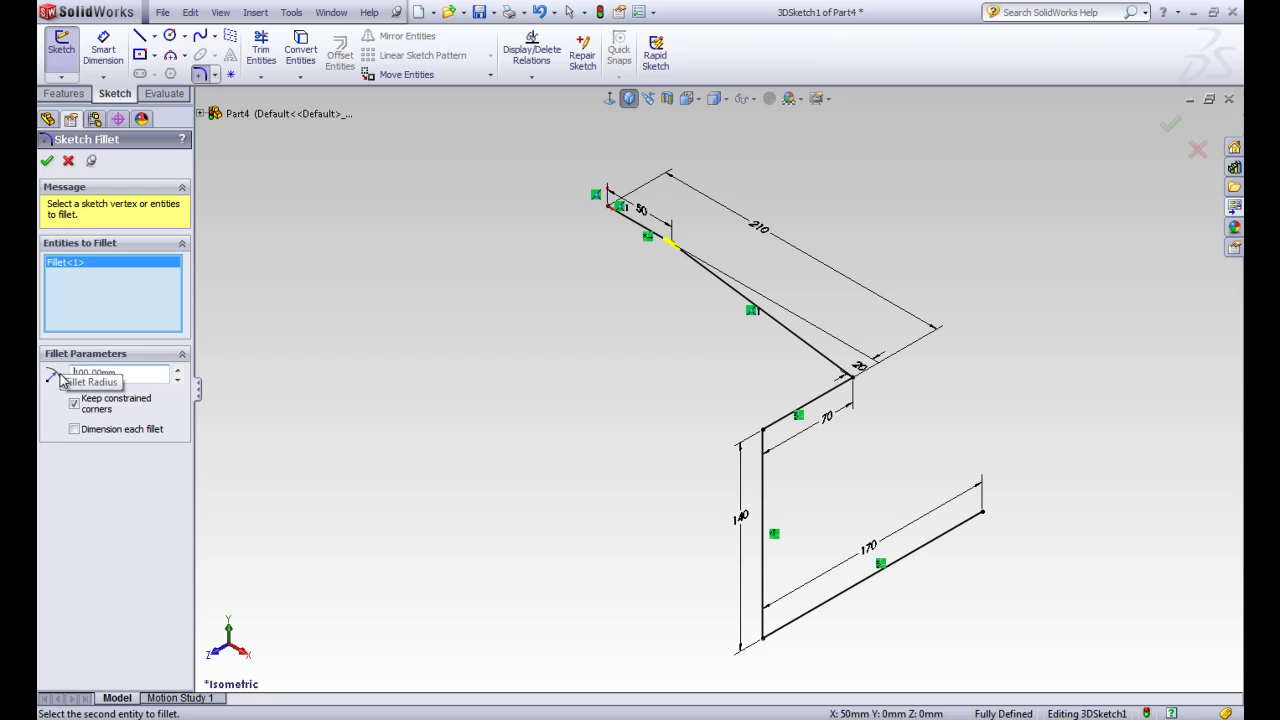
{"action": "left_click", "coordinate": [48, 161]}
{"action": "left_click", "coordinate": [48, 161]}
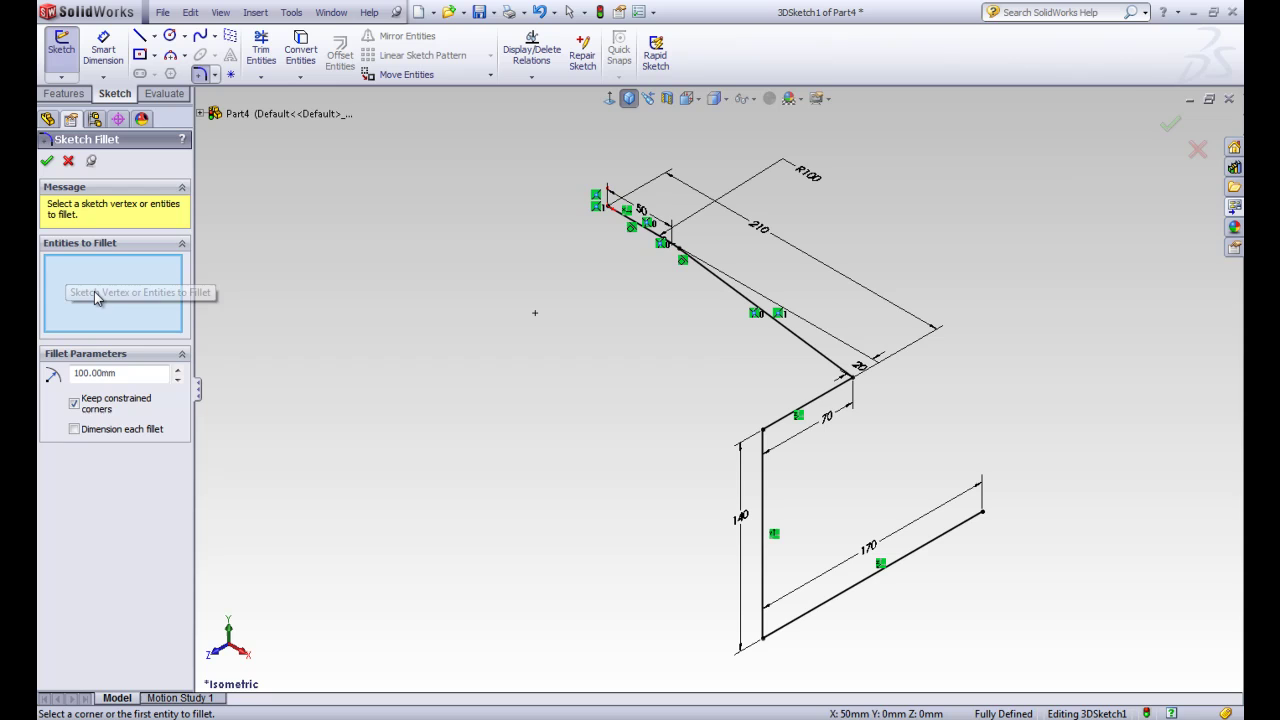
- Try a 40 mm fillet at the 210 mm line's end corner, then close Sketch Fillet
{"action": "left_click", "coordinate": [854, 380]}
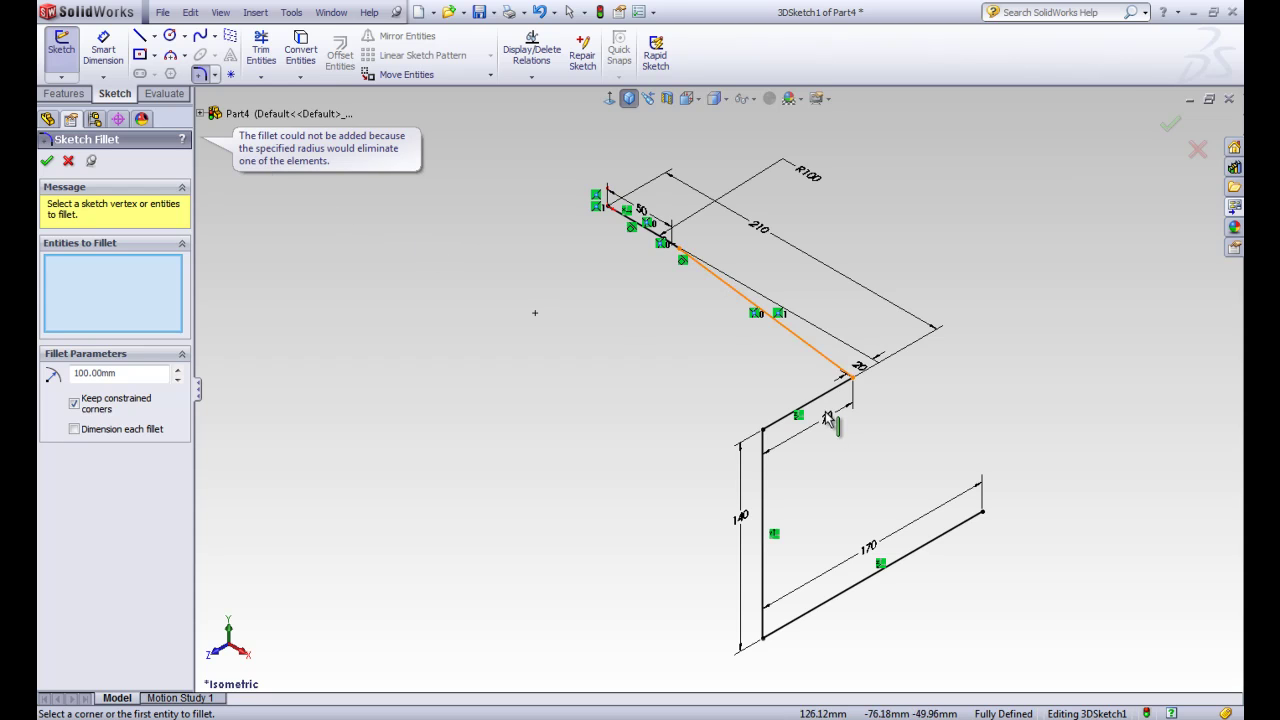
{"action": "double_click", "coordinate": [95, 373]}
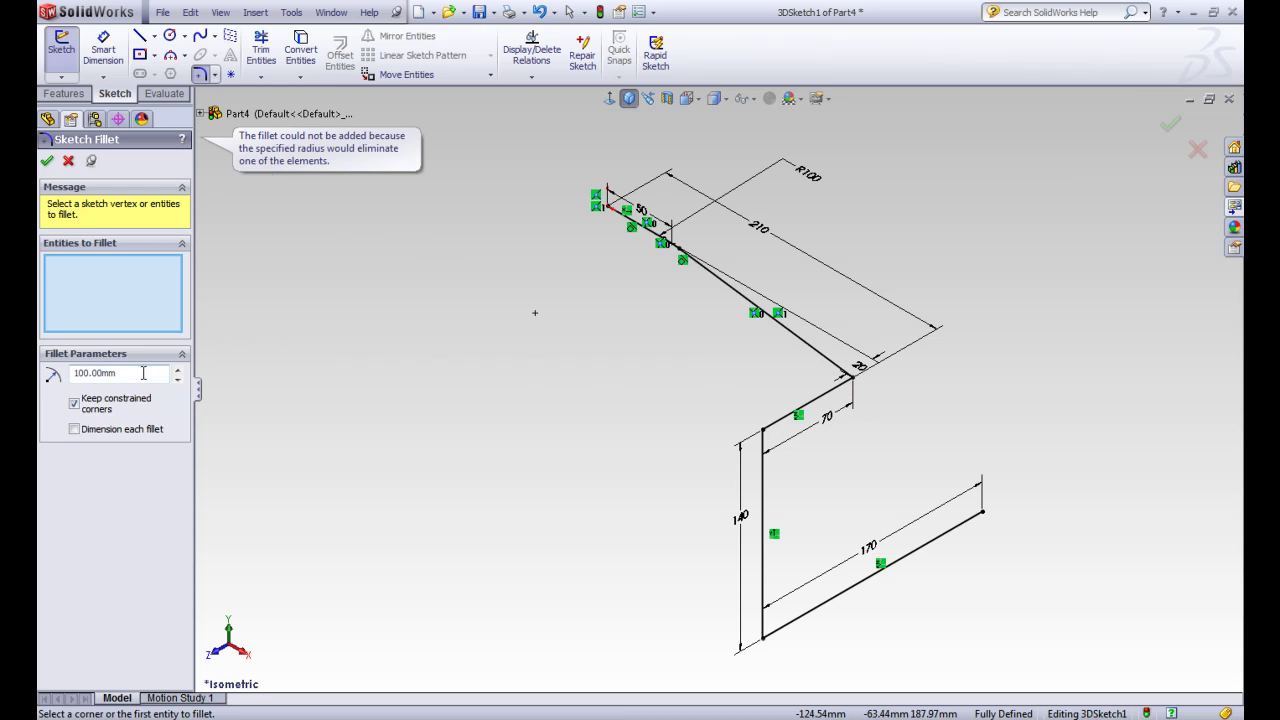
{"action": "type", "text": "40"}
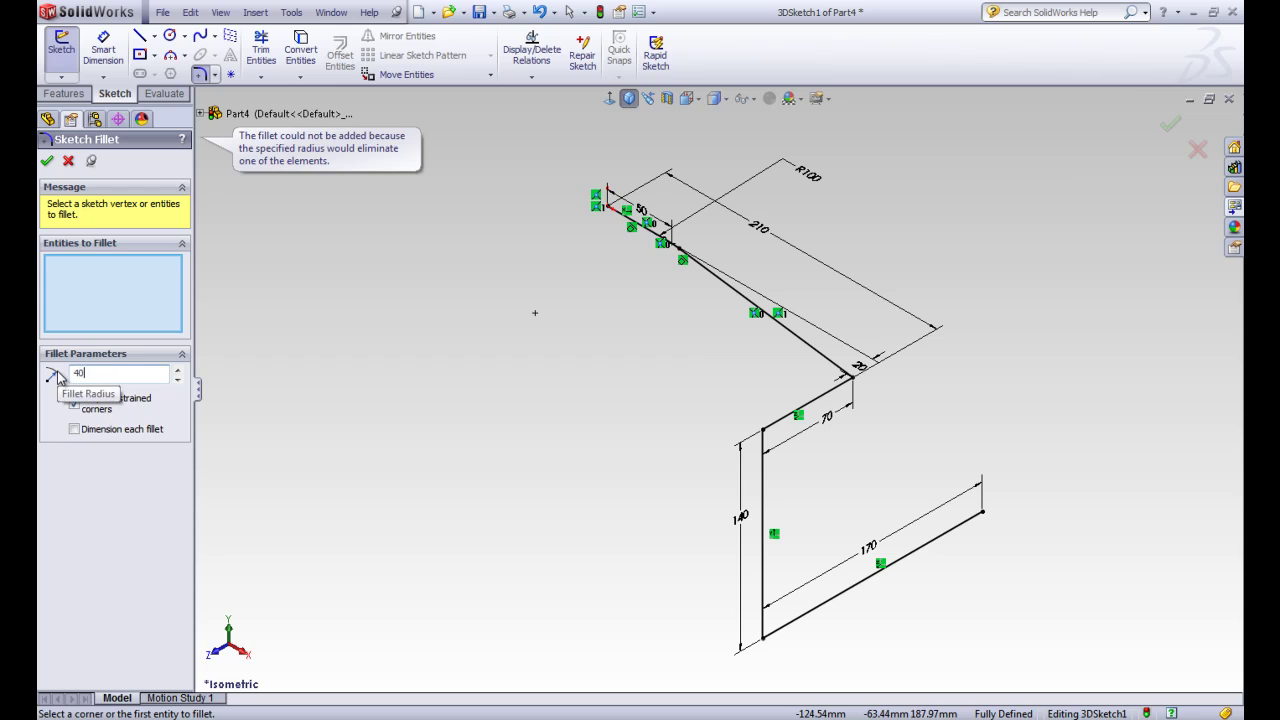
{"action": "left_click", "coordinate": [47, 161]}
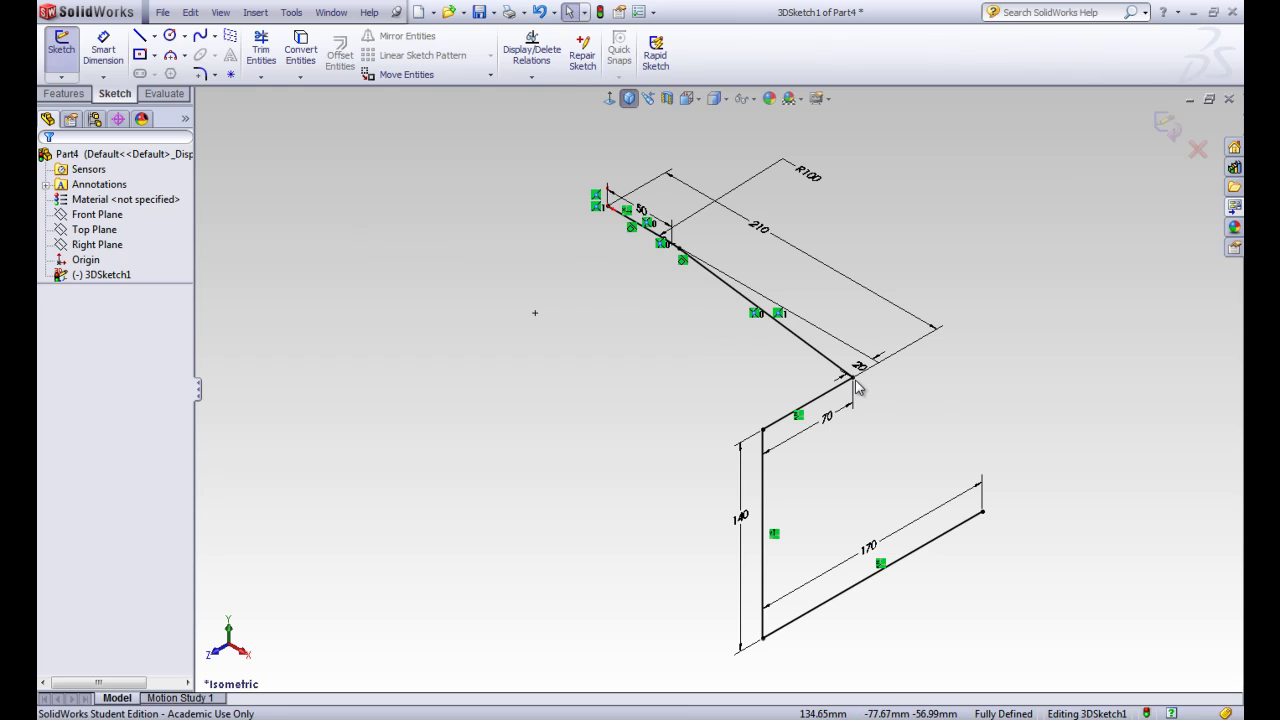
- Fillet the corner at the end of the 210 line with a 30 mm radius
{"action": "left_click", "coordinate": [201, 75]}
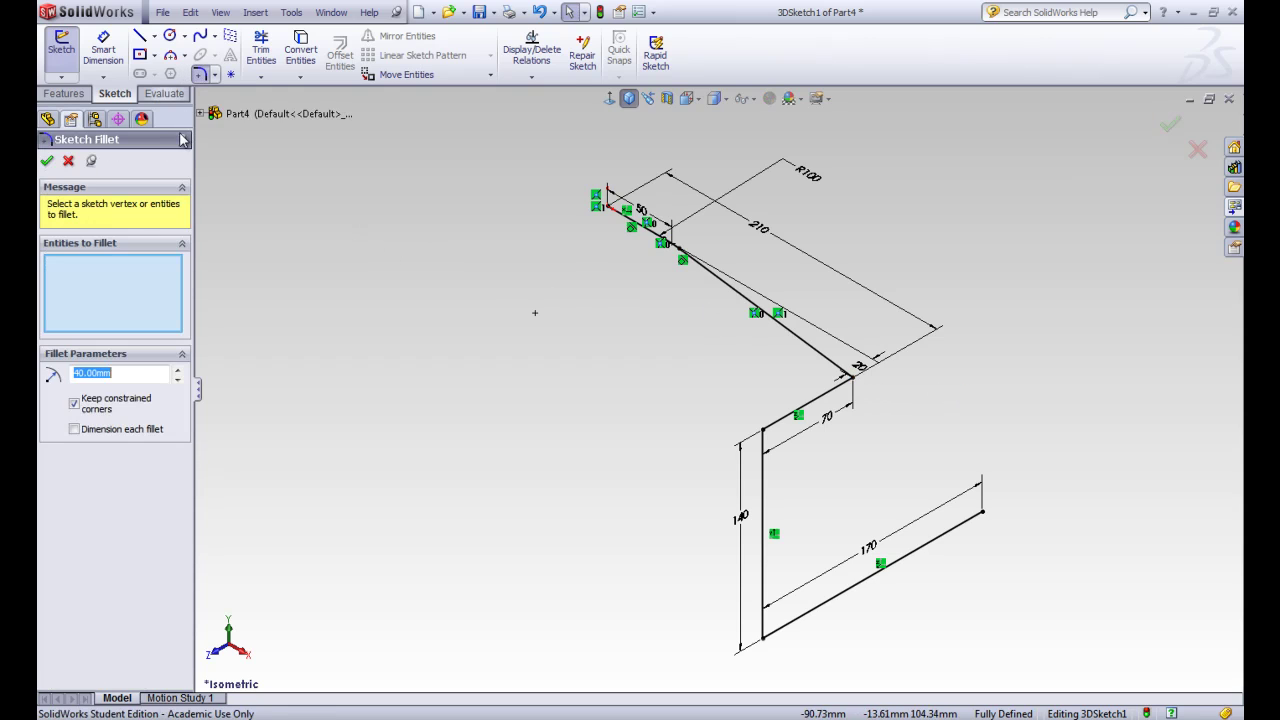
{"action": "left_click", "coordinate": [847, 379]}
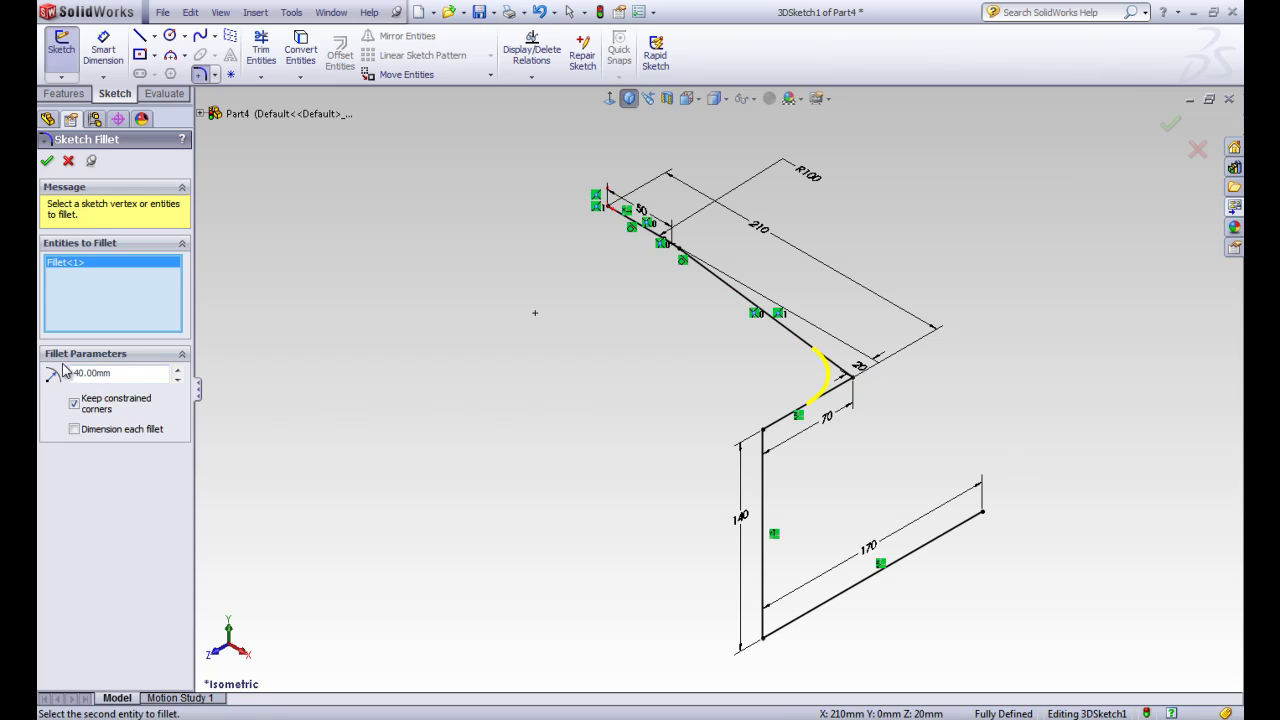
{"action": "key", "text": "alt+Tab"}
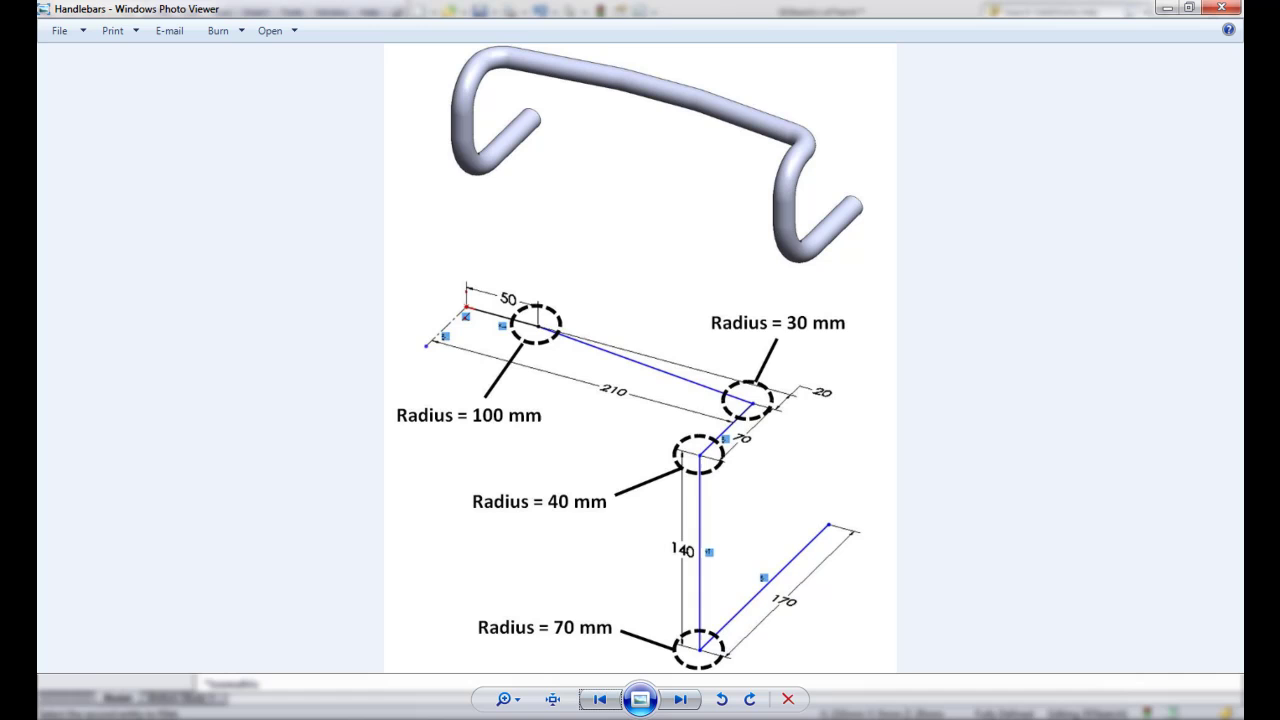
{"action": "key", "text": "alt+Tab"}
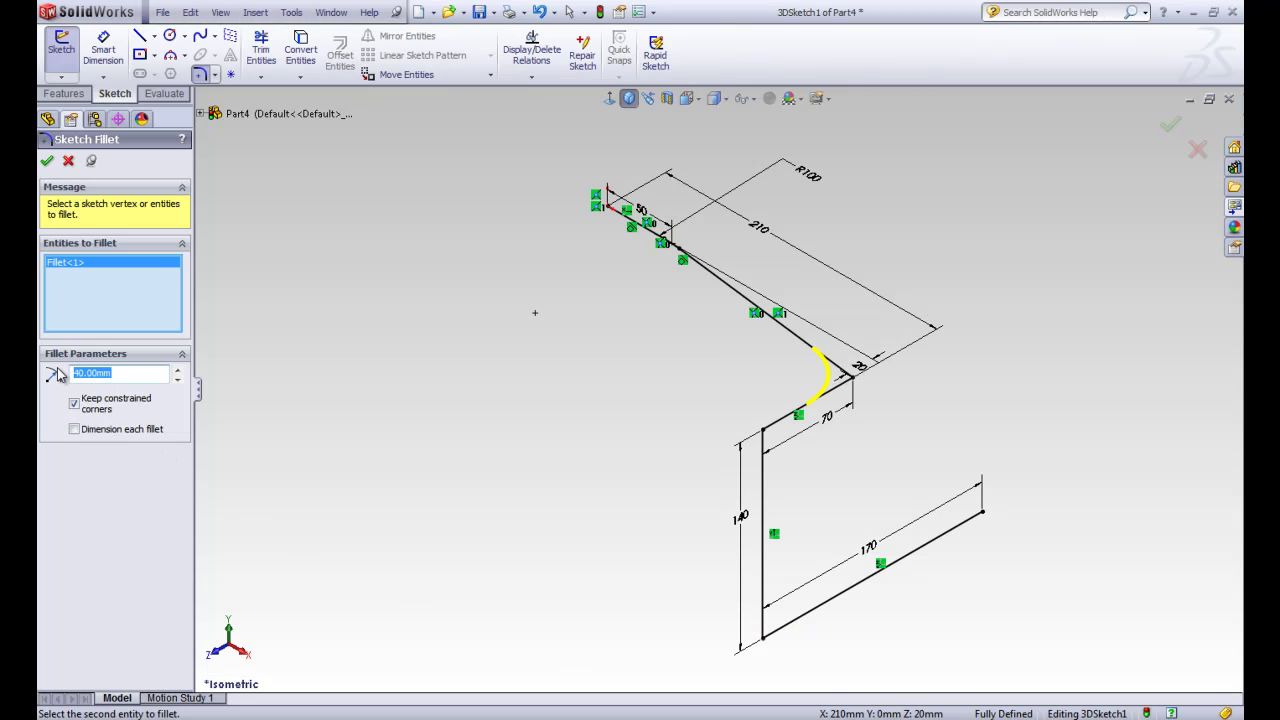
{"action": "type", "text": "30"}
{"action": "key", "text": "Return"}
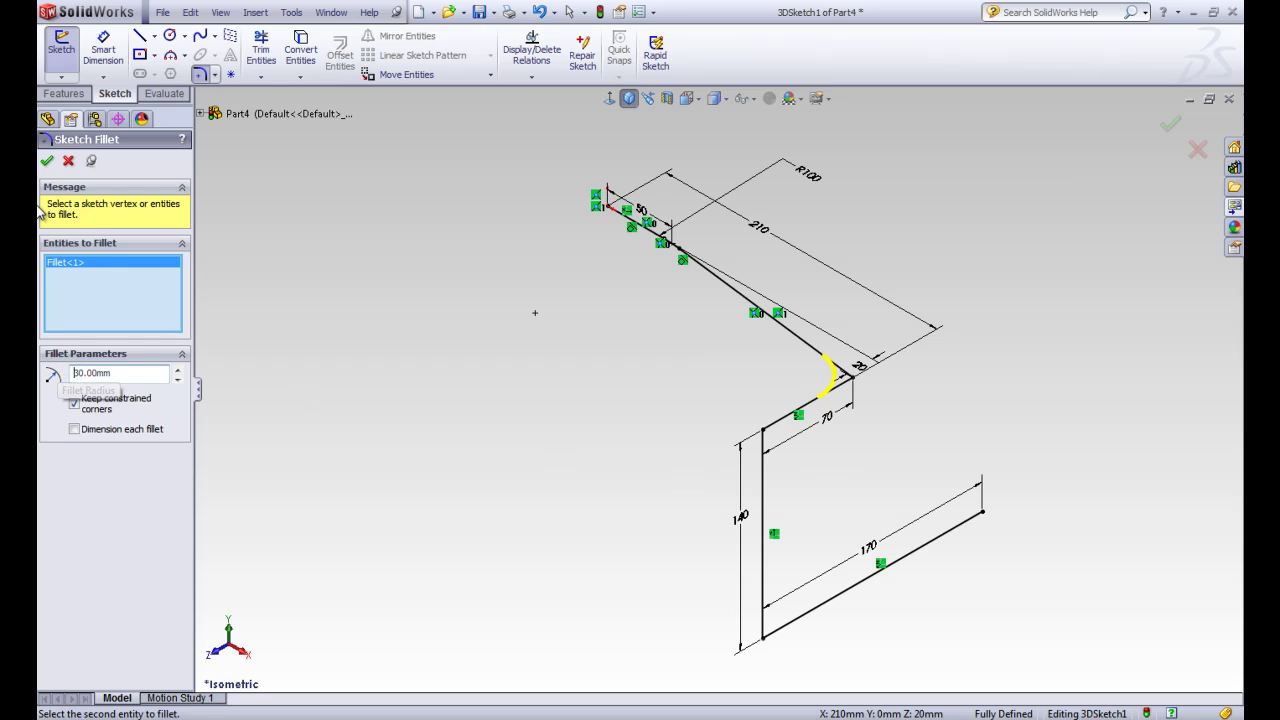
{"action": "left_click", "coordinate": [47, 161]}
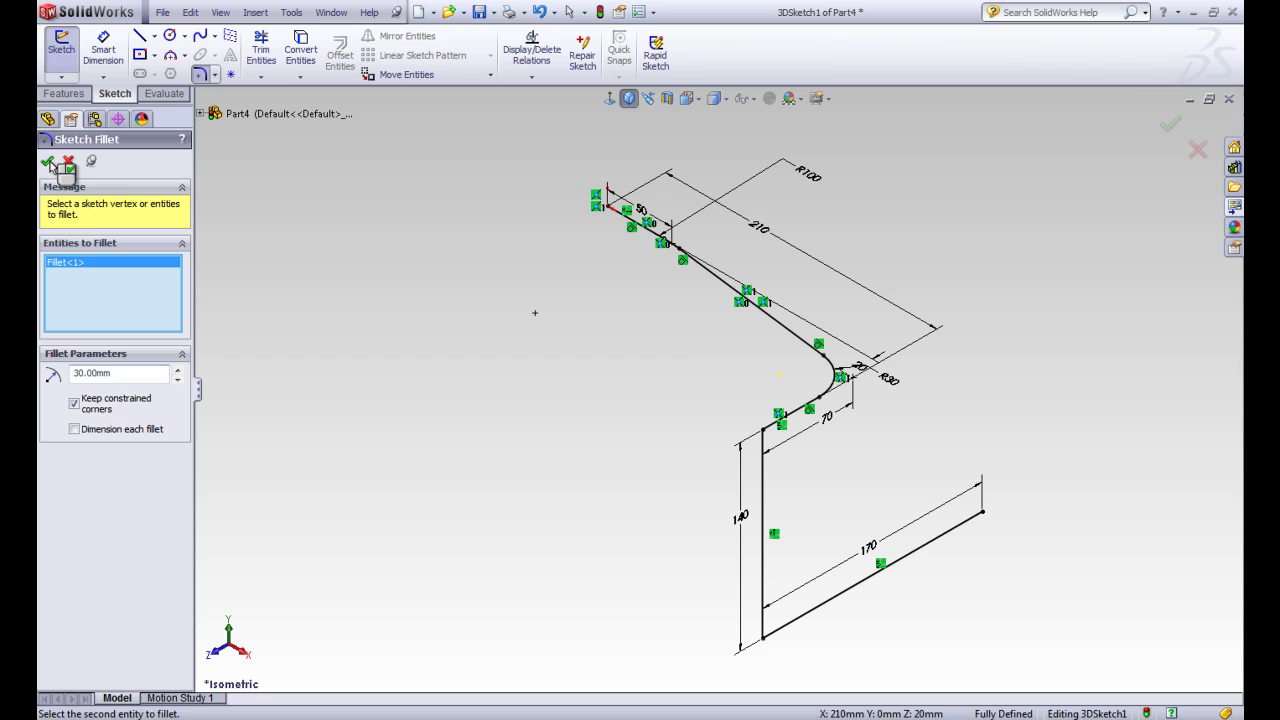
- Add a 40 mm fillet at the top of the 140 line and a 70 mm fillet at the bottom corner
{"action": "left_click_drag", "start_coordinate": [119, 375], "coordinate": [62, 373]}
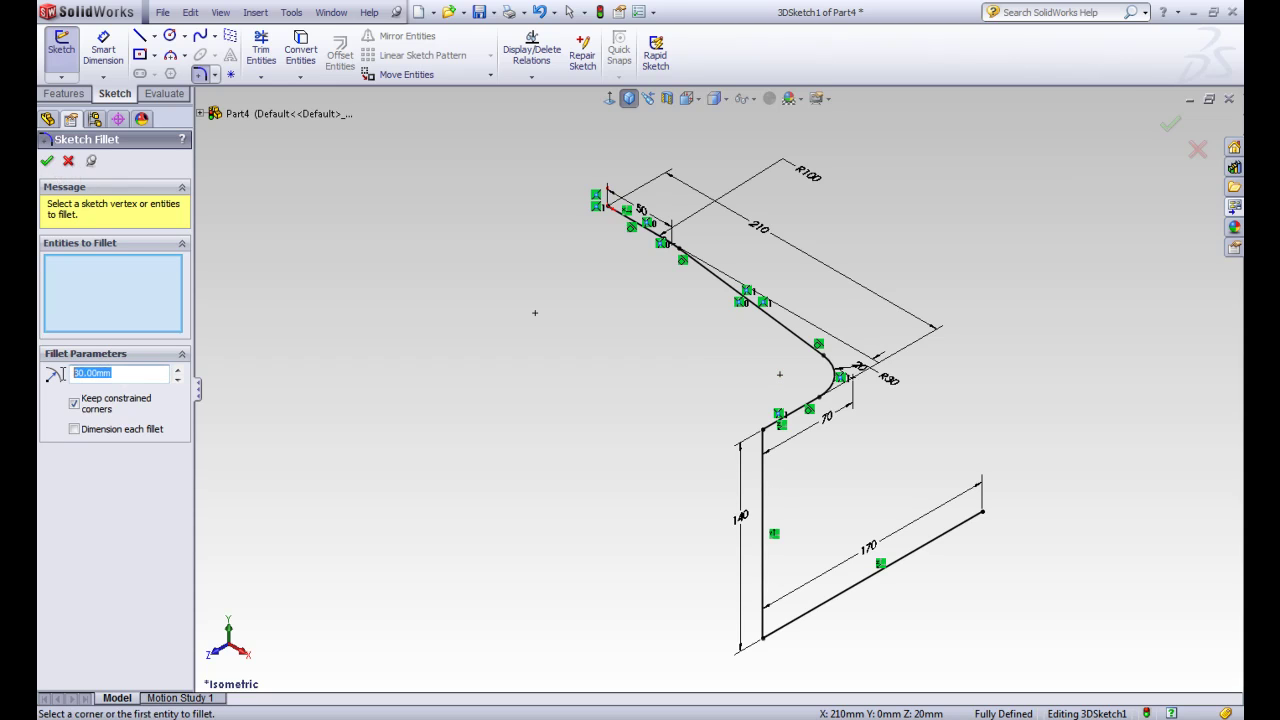
{"action": "type", "text": "40"}
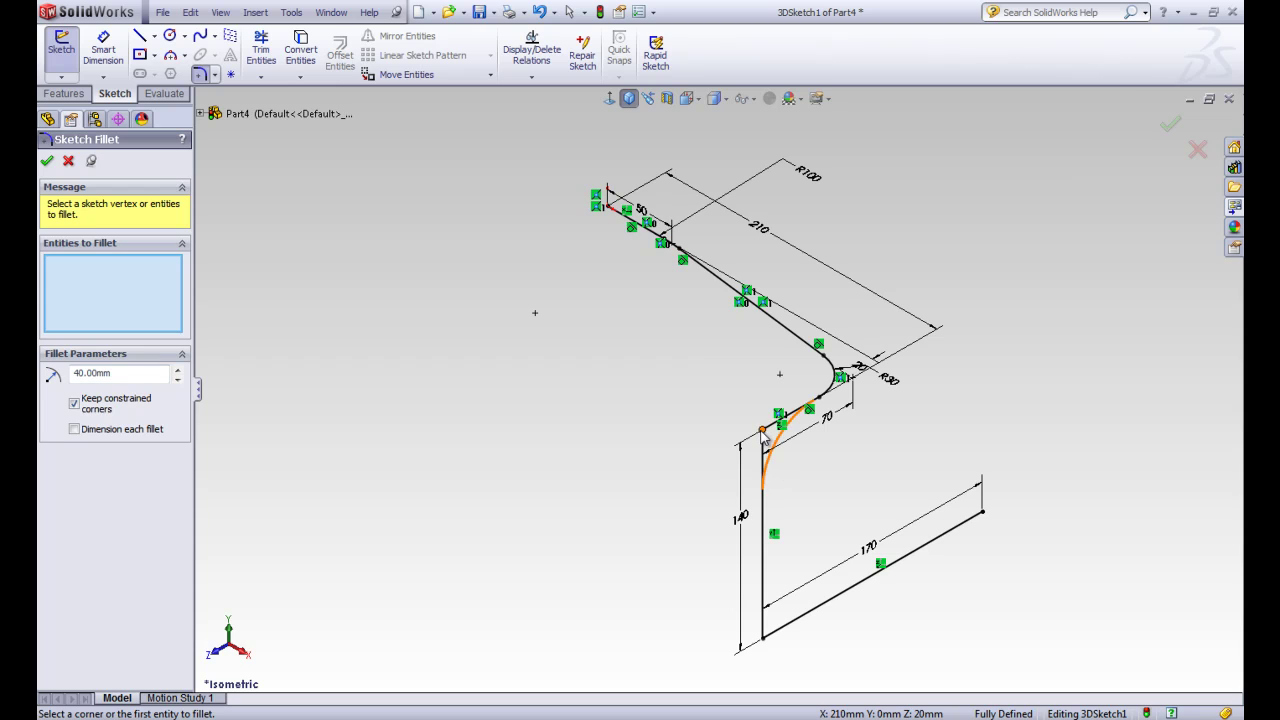
{"action": "left_click", "coordinate": [764, 435]}
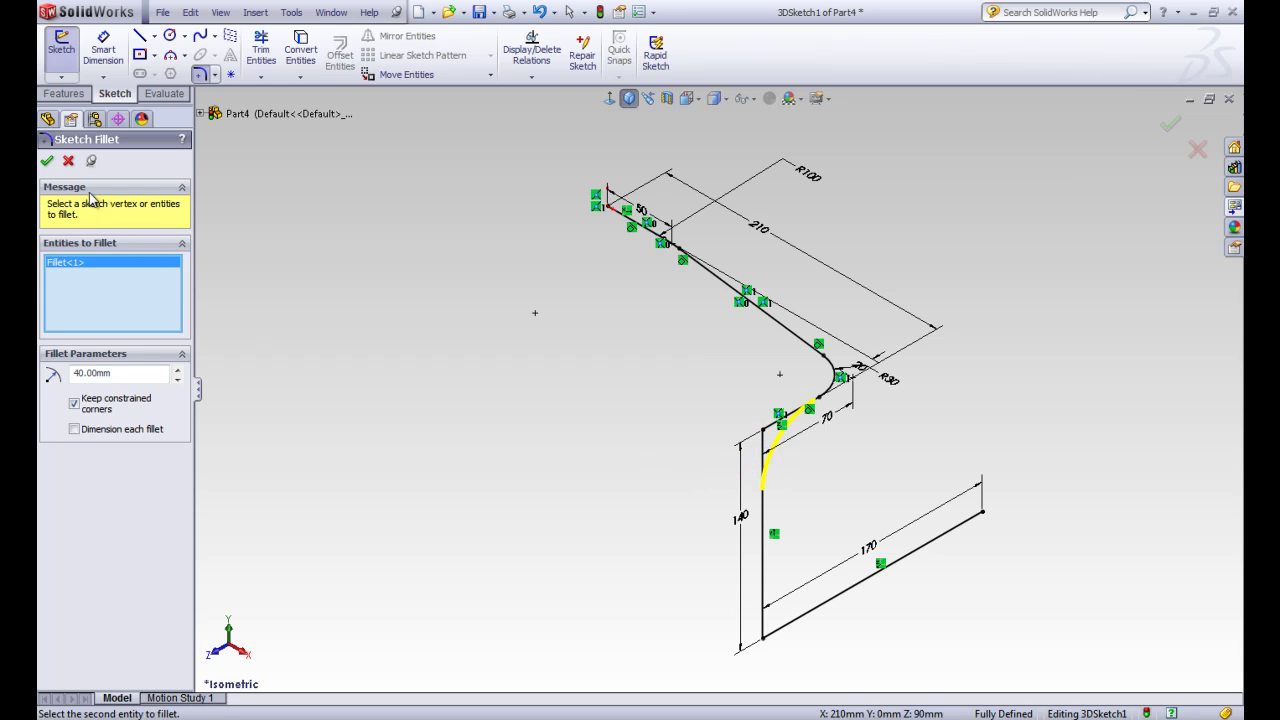
{"action": "left_click", "coordinate": [46, 161]}
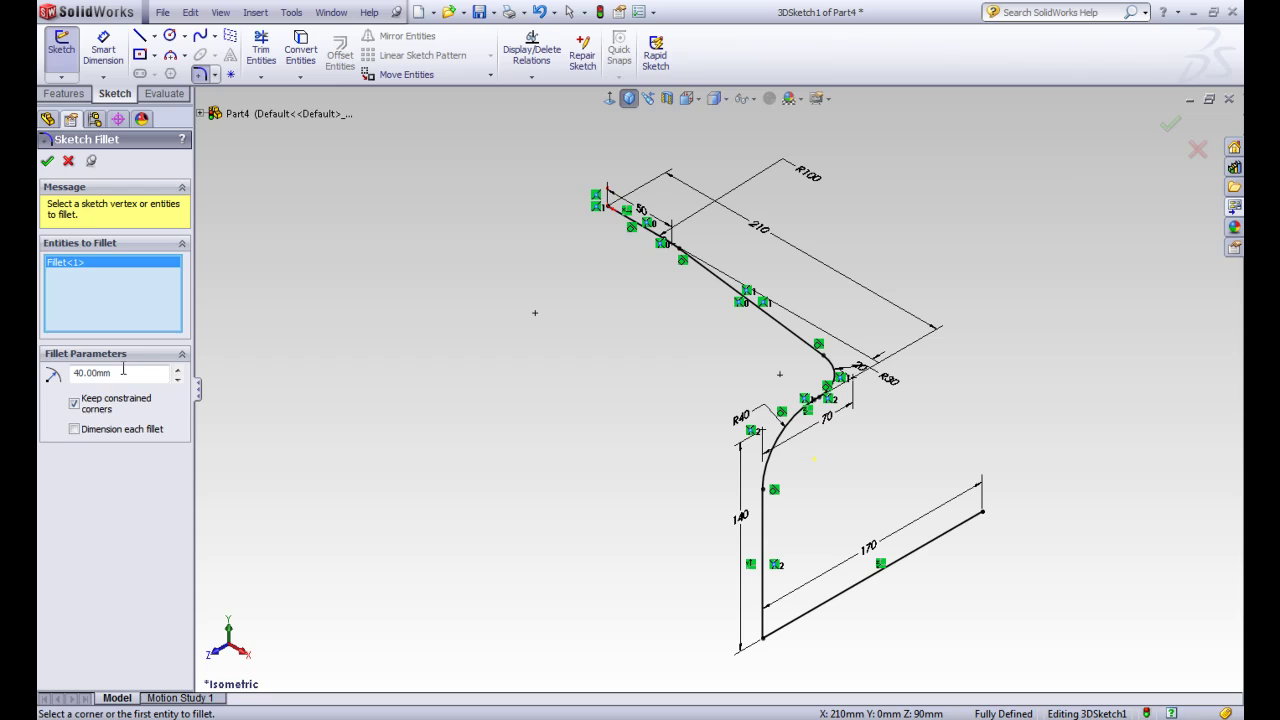
{"action": "left_click_drag", "start_coordinate": [123, 372], "coordinate": [77, 372]}
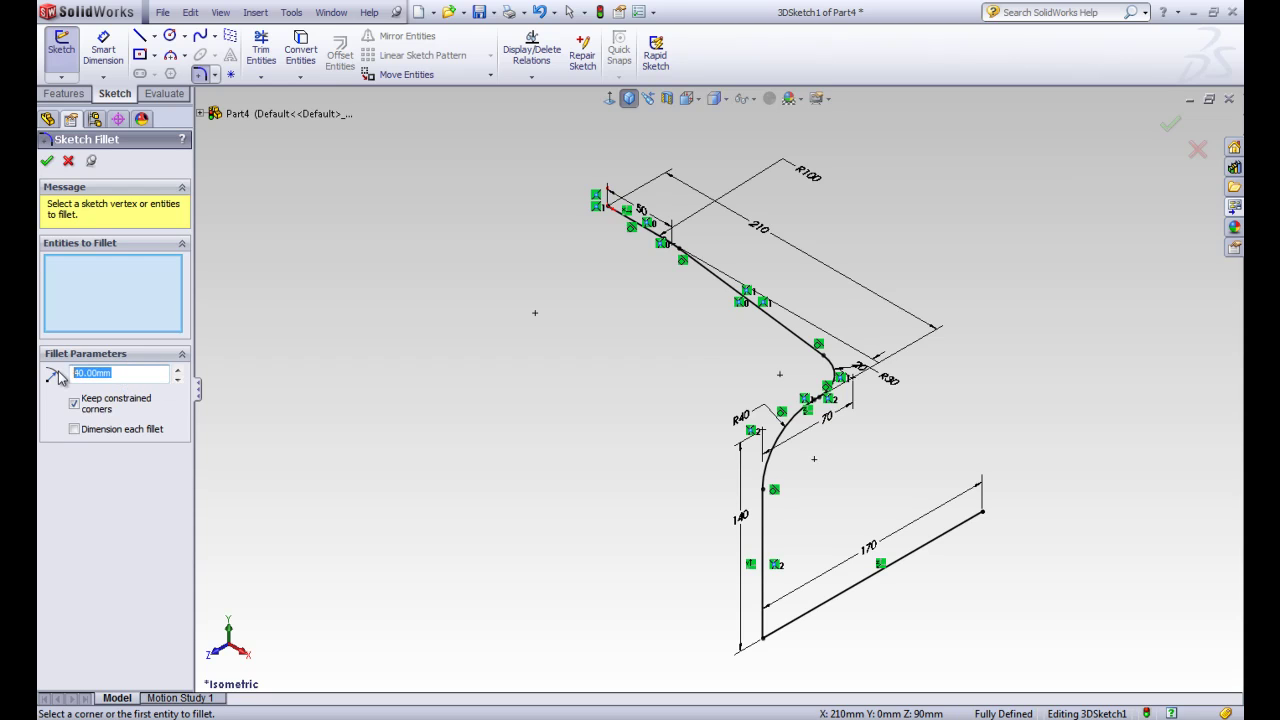
{"action": "type", "text": "20"}
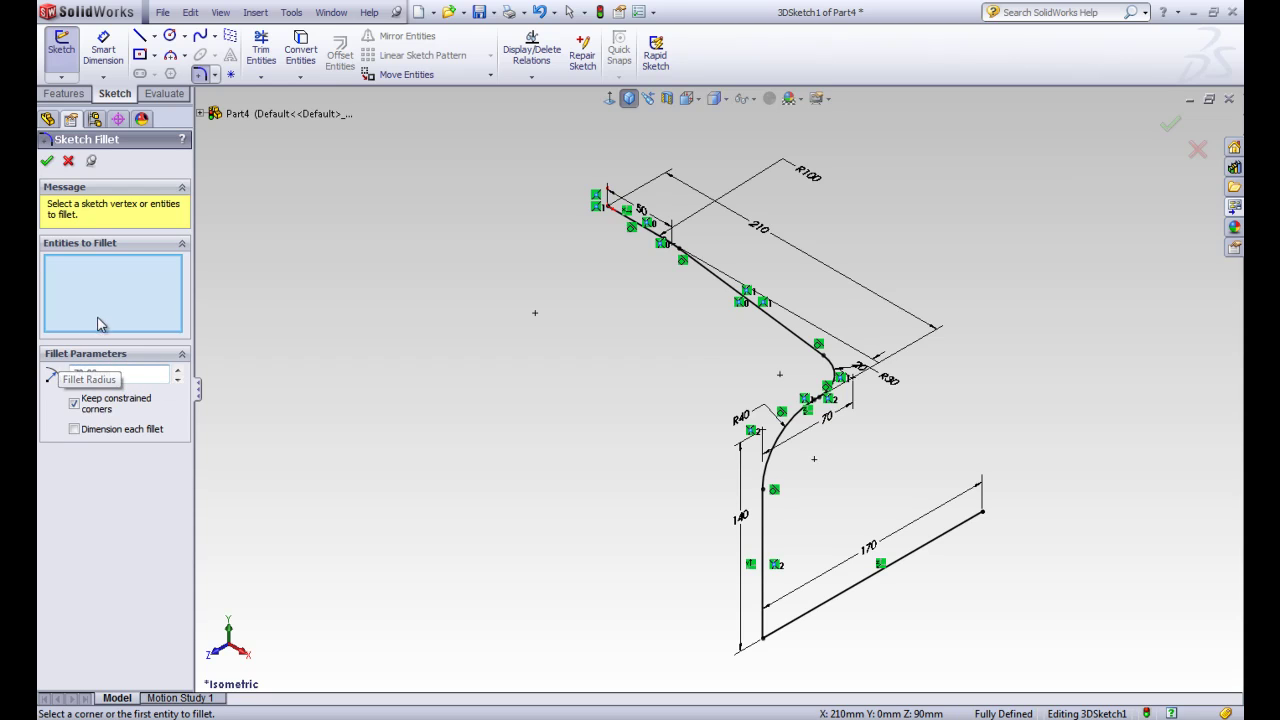
{"action": "left_click", "coordinate": [766, 645]}
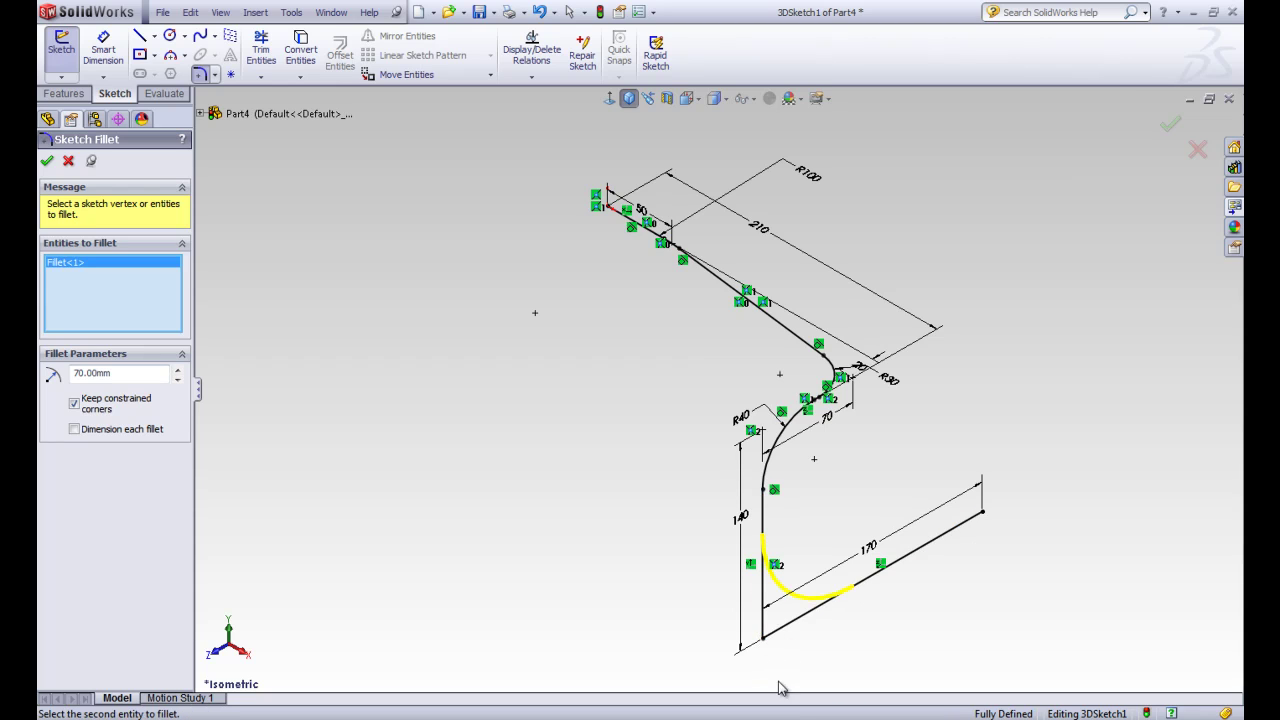
{"action": "left_click", "coordinate": [47, 161]}
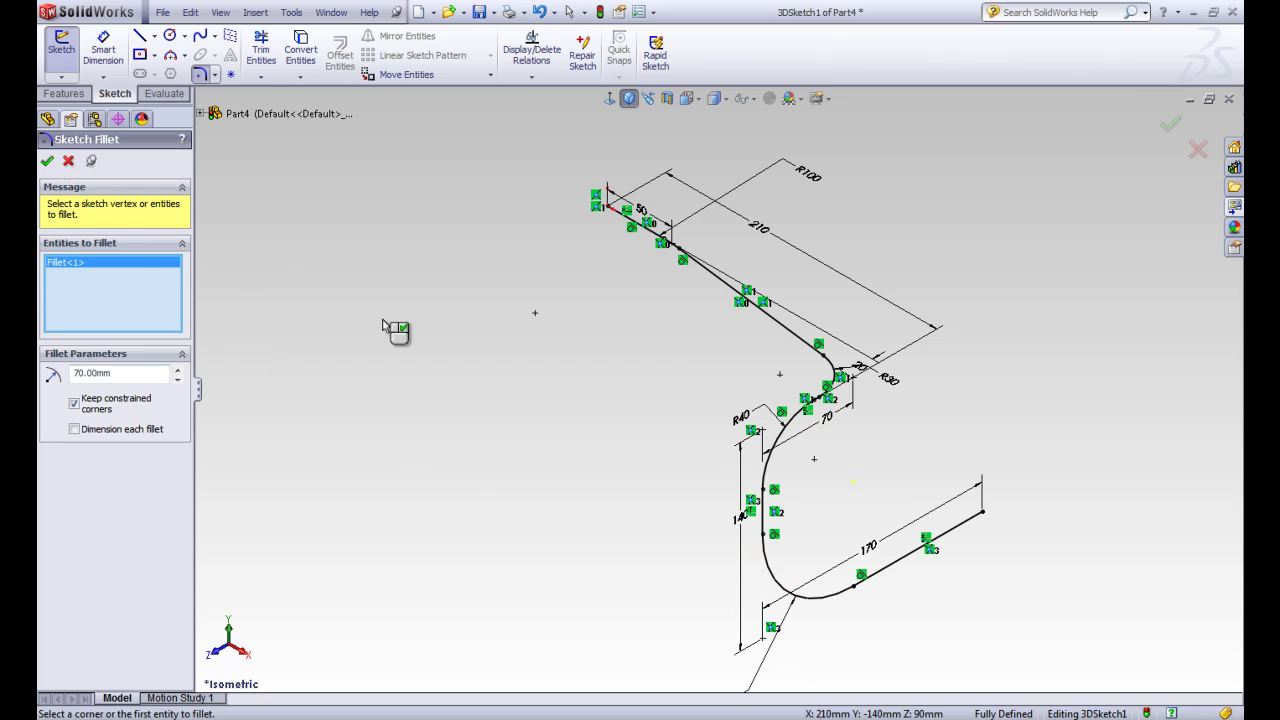
{"action": "left_click", "coordinate": [47, 161]}
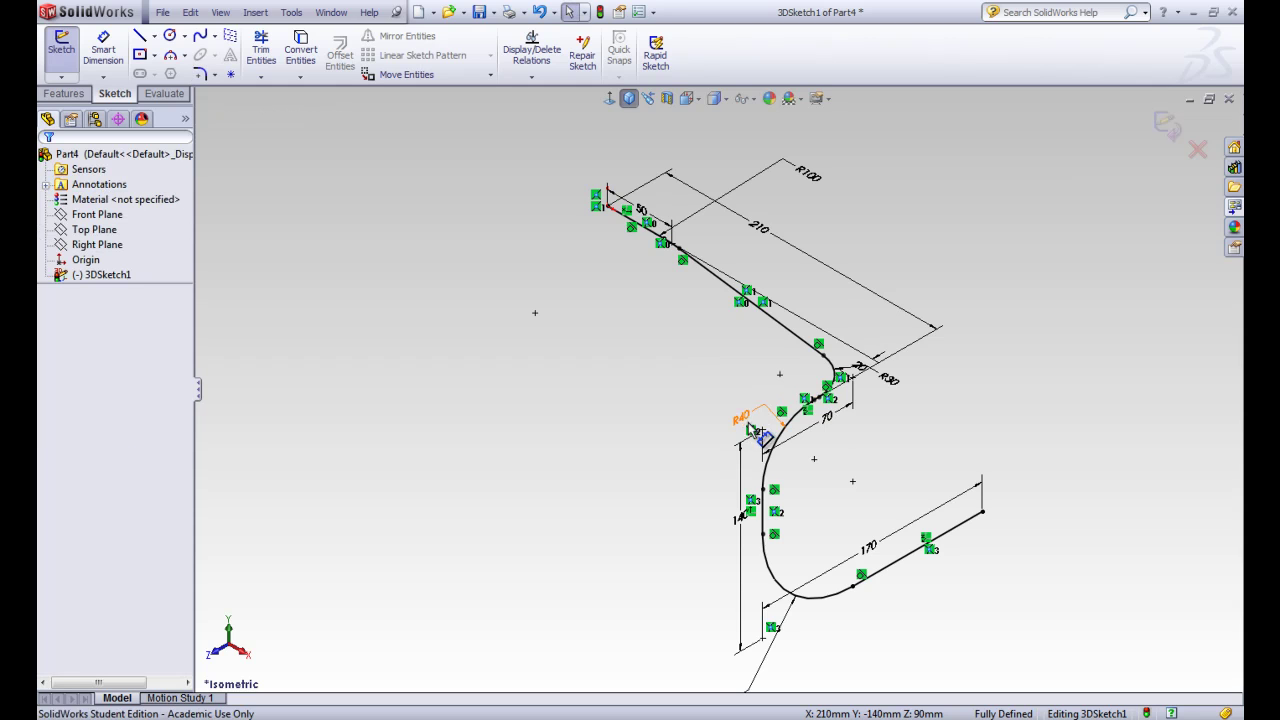
- Drag the 20 dimension clear of the second bend, then select the R30 and 70 dimensions
{"action": "scroll", "coordinate": [766, 445], "scroll_direction": "up", "scroll_amount": 2}
{"action": "scroll", "coordinate": [874, 471], "scroll_direction": "down", "scroll_amount": 2}
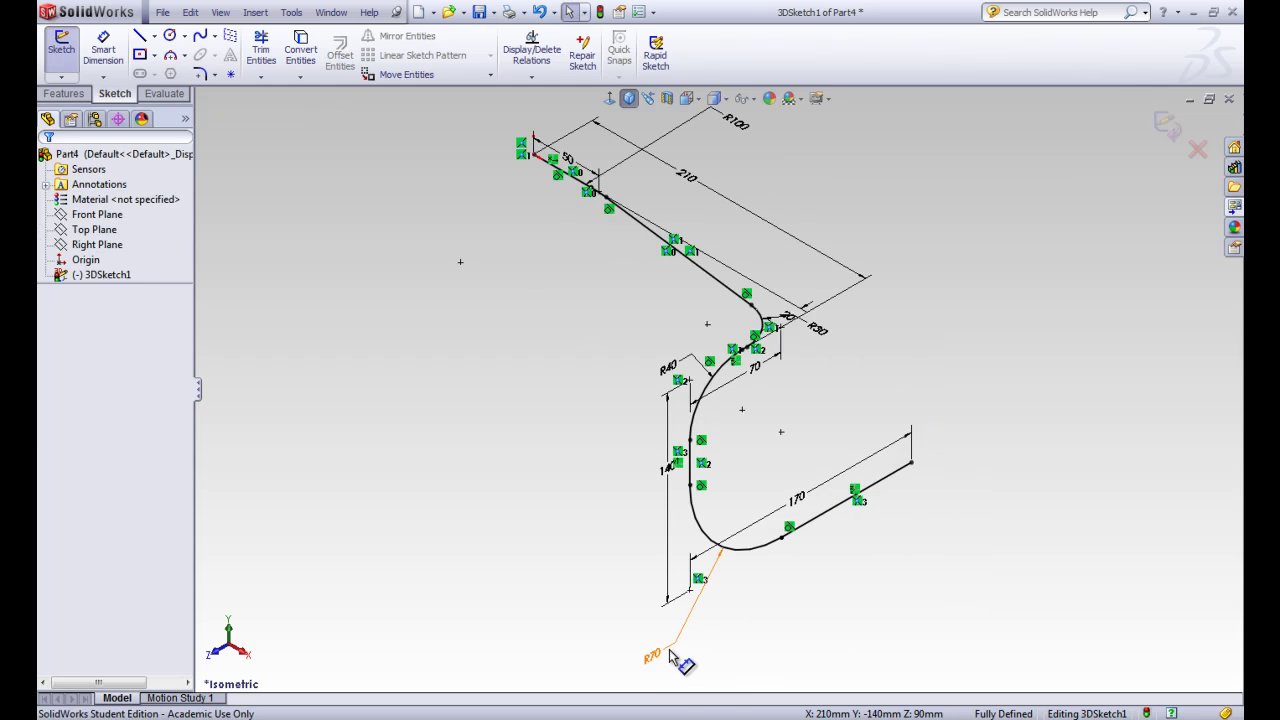
{"action": "left_click", "coordinate": [805, 322]}
{"action": "left_click_drag", "start_coordinate": [848, 350], "coordinate": [828, 331]}
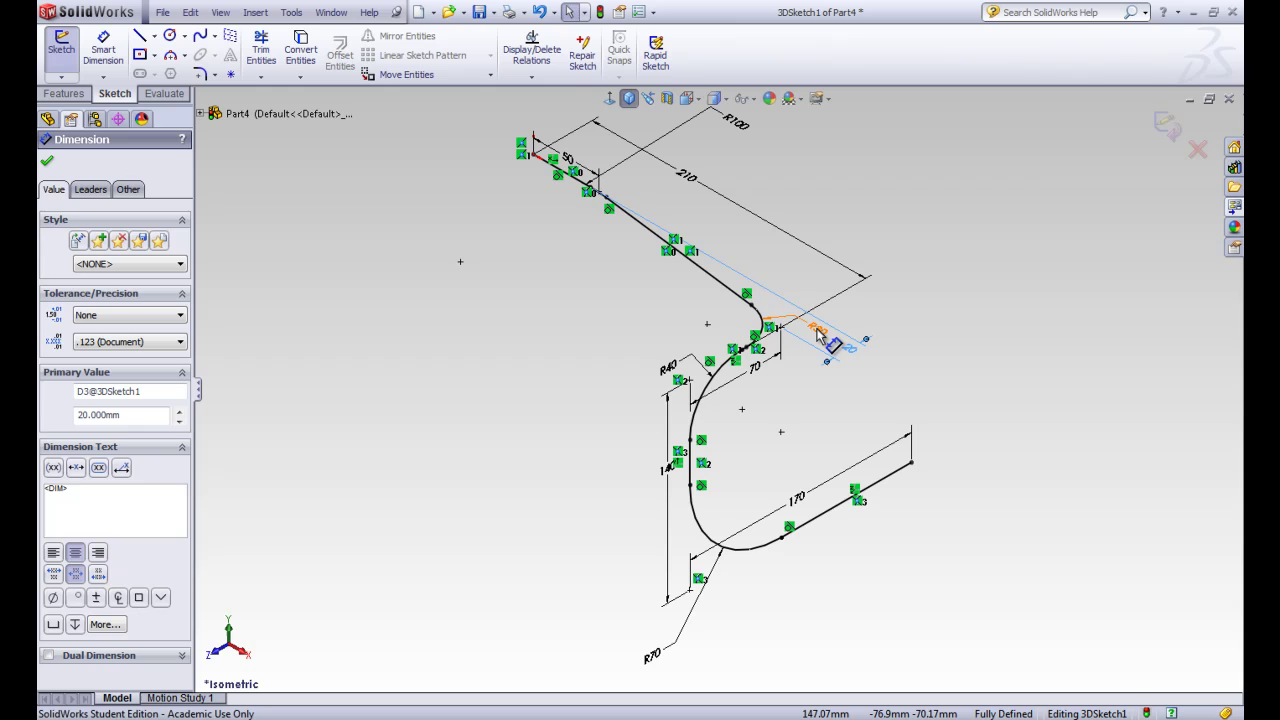
{"action": "left_click", "coordinate": [862, 316]}
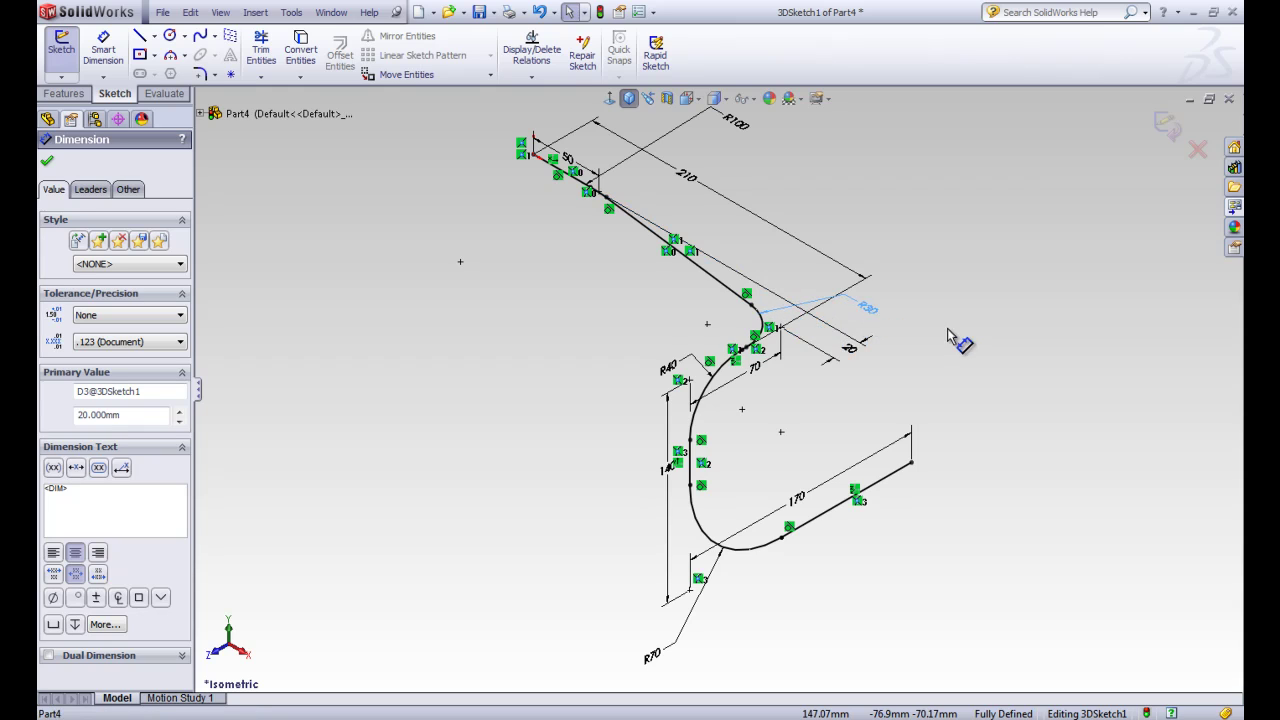
{"action": "left_click", "coordinate": [758, 384]}
{"action": "left_click", "coordinate": [758, 386]}
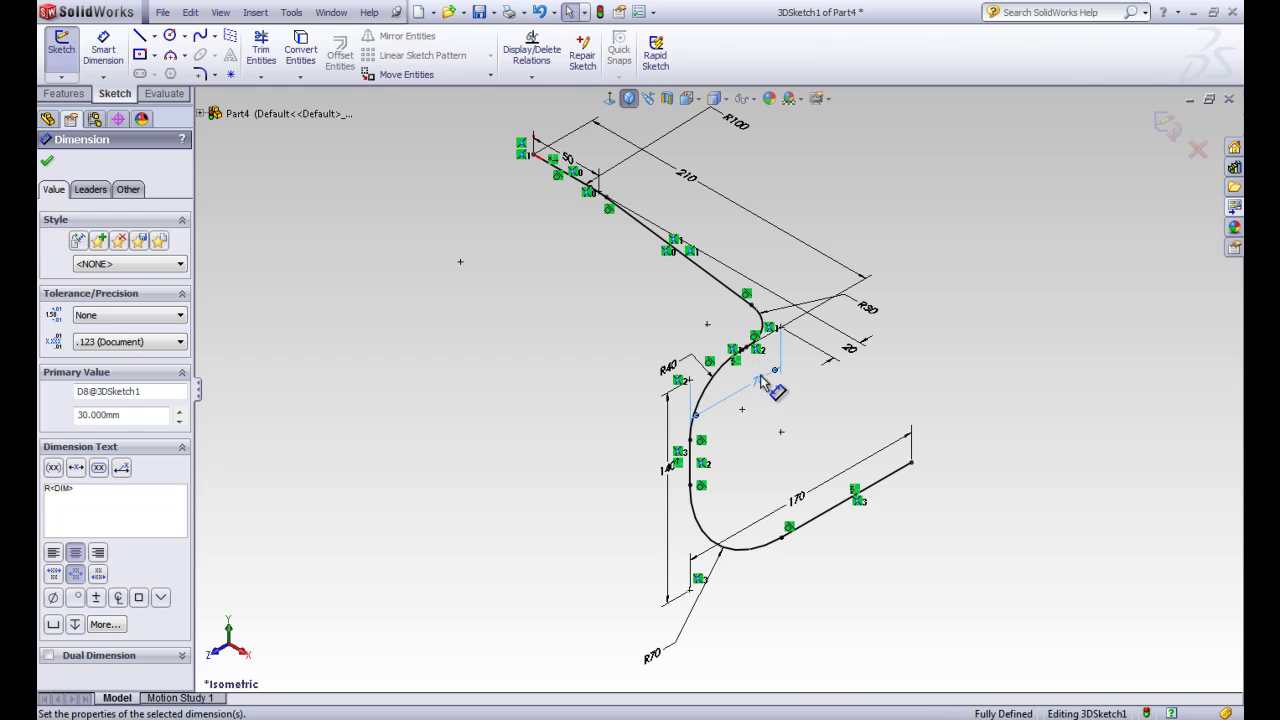
- Exit 3DSketch1 and deselect the filleted path
{"action": "left_click", "coordinate": [70, 80]}
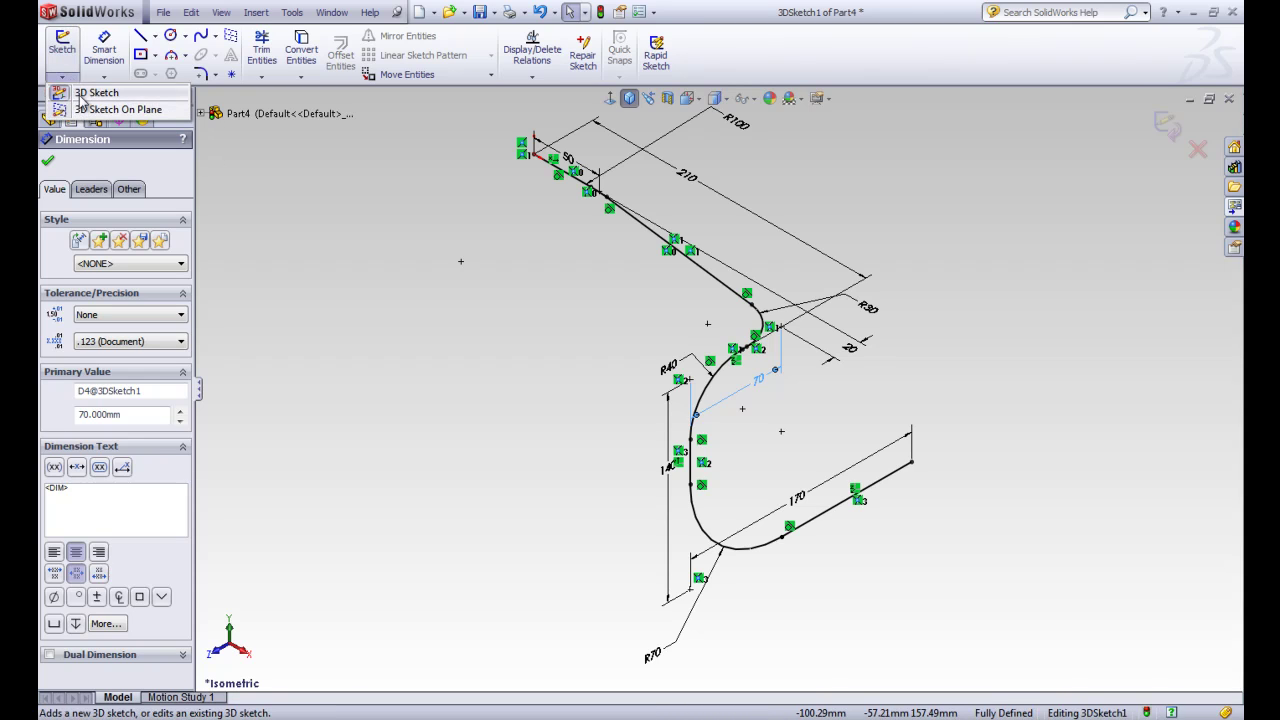
{"action": "left_click", "coordinate": [83, 98]}
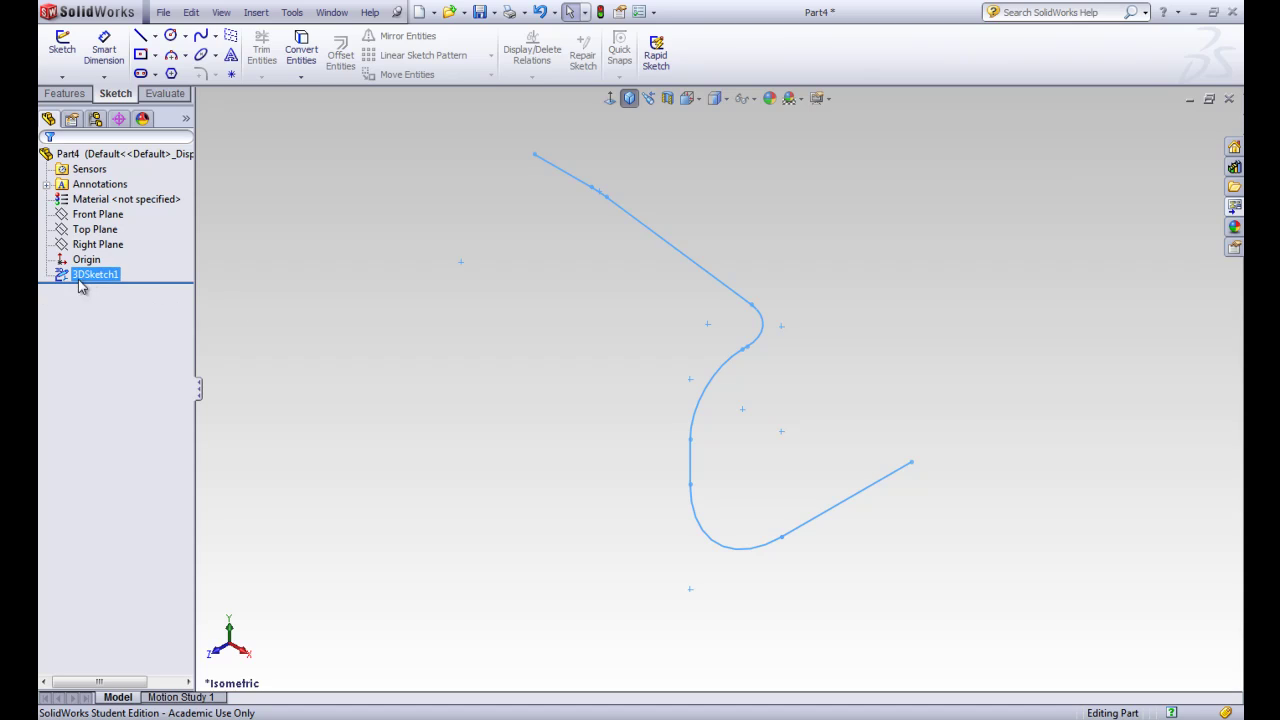
{"action": "left_click", "coordinate": [546, 297]}
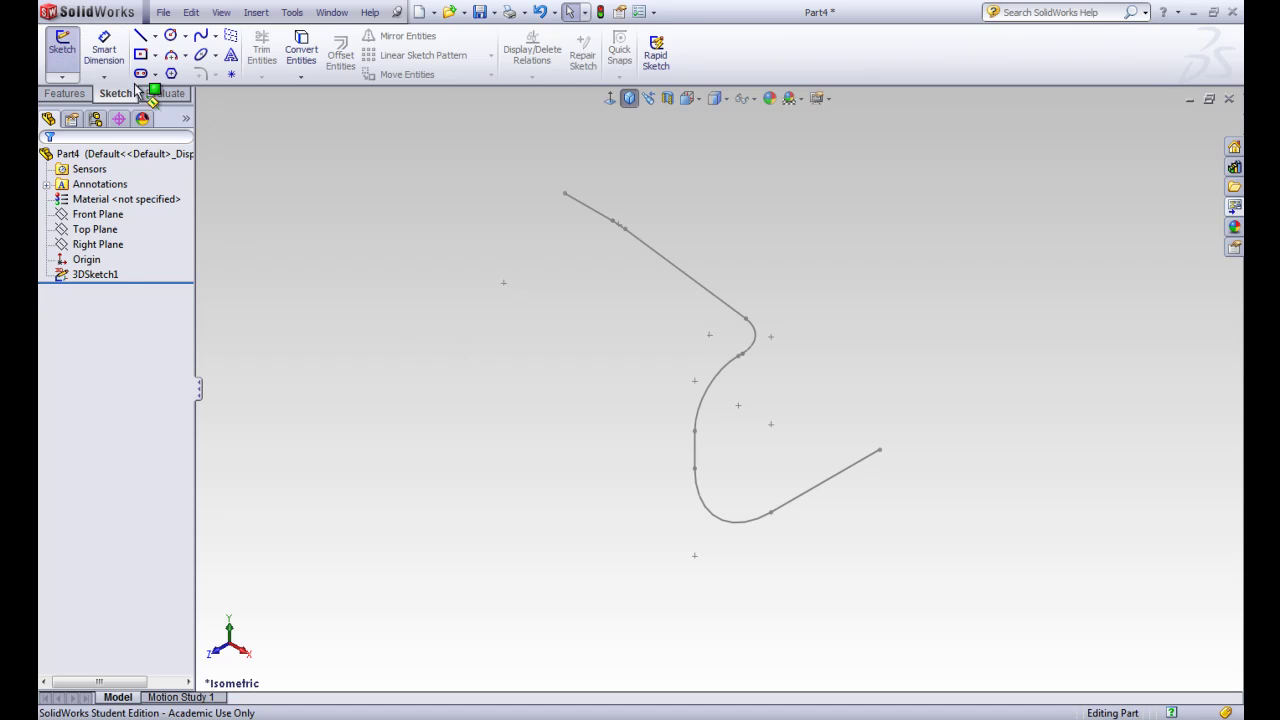
- Start a new sketch on the Right Plane and view it Normal To
{"action": "left_click", "coordinate": [62, 48]}
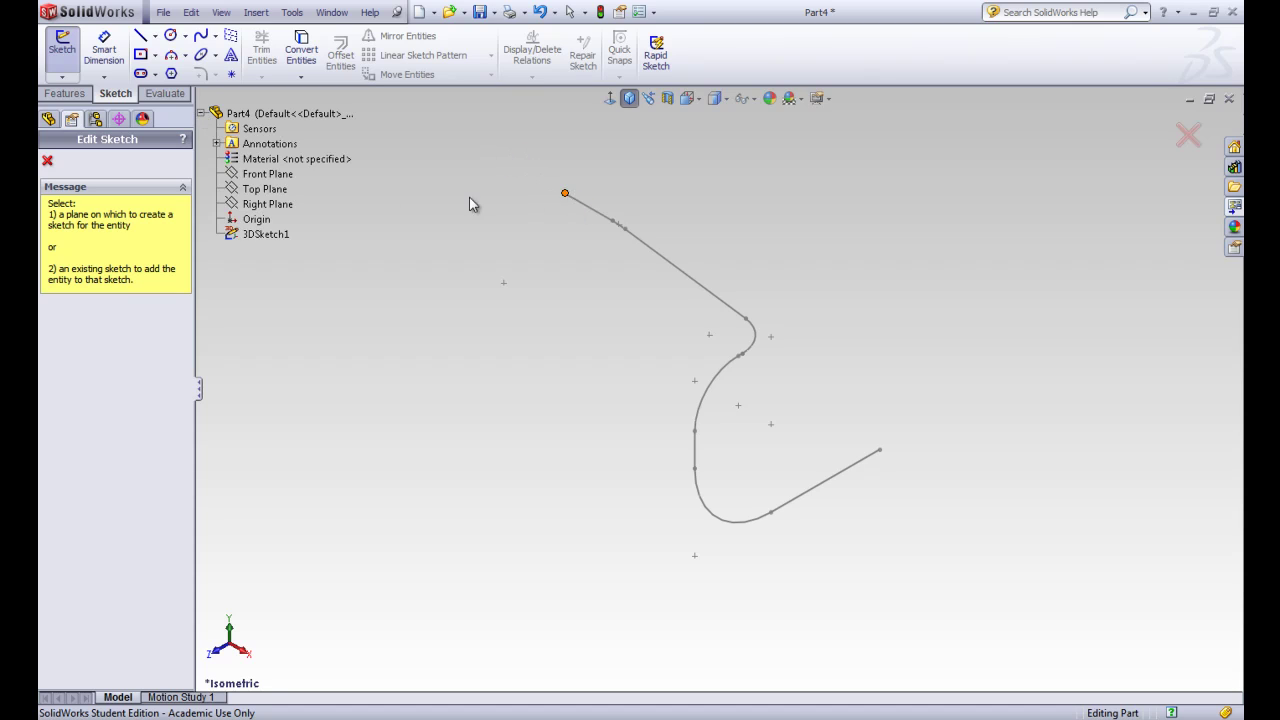
{"action": "left_click", "coordinate": [275, 206]}
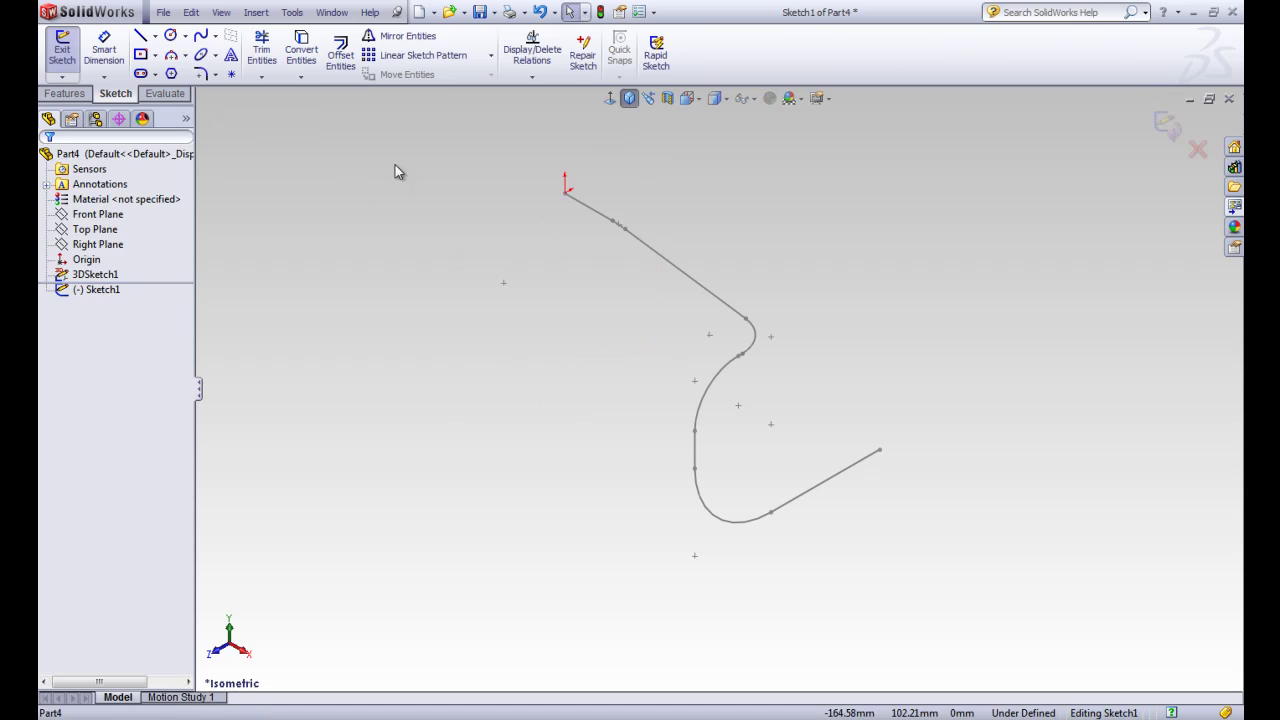
{"action": "left_click", "coordinate": [609, 99]}
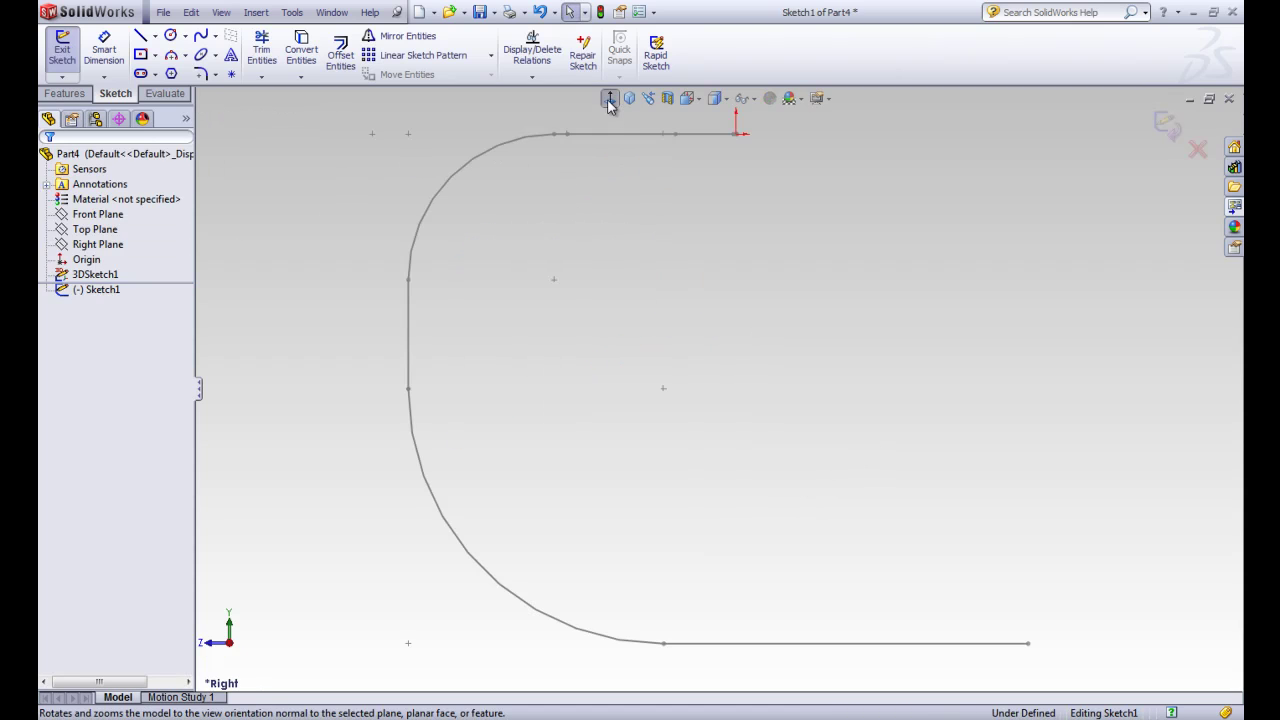
{"action": "scroll", "coordinate": [769, 187], "scroll_direction": "up", "scroll_amount": 3}
{"action": "scroll", "coordinate": [754, 217], "scroll_direction": "down", "scroll_amount": 3}
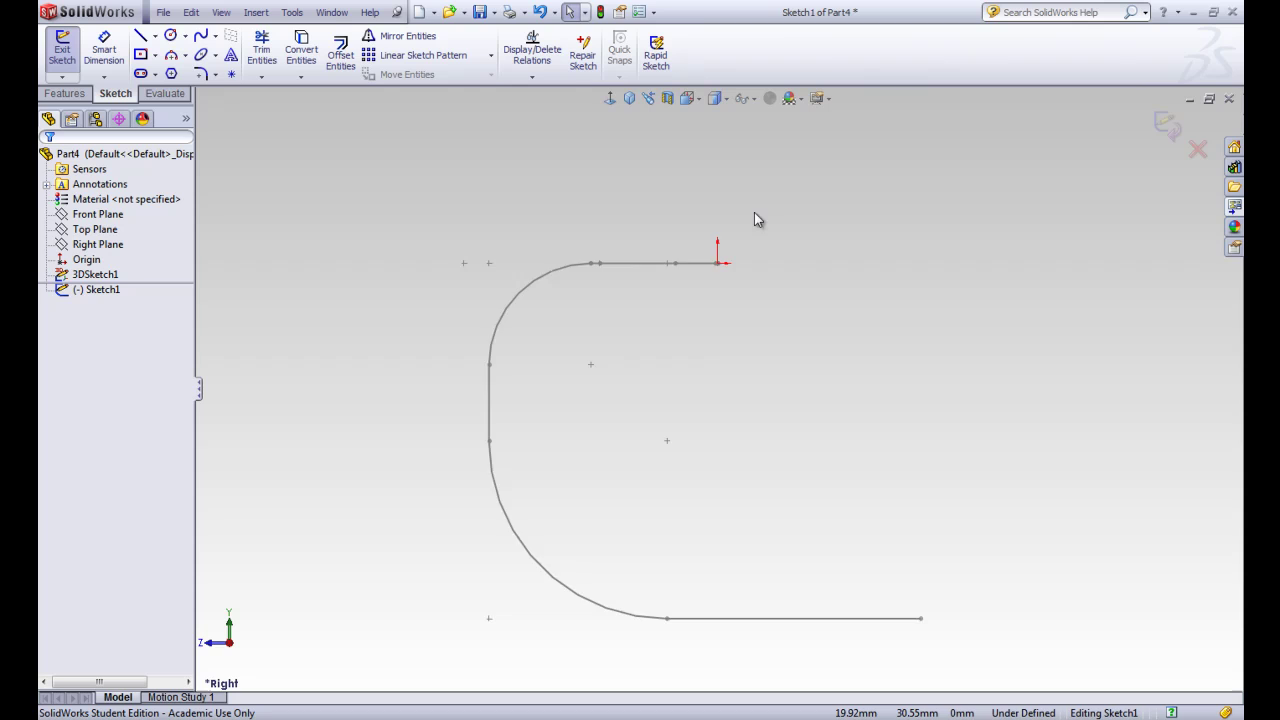
{"action": "scroll", "coordinate": [715, 243], "scroll_direction": "down", "scroll_amount": 1}
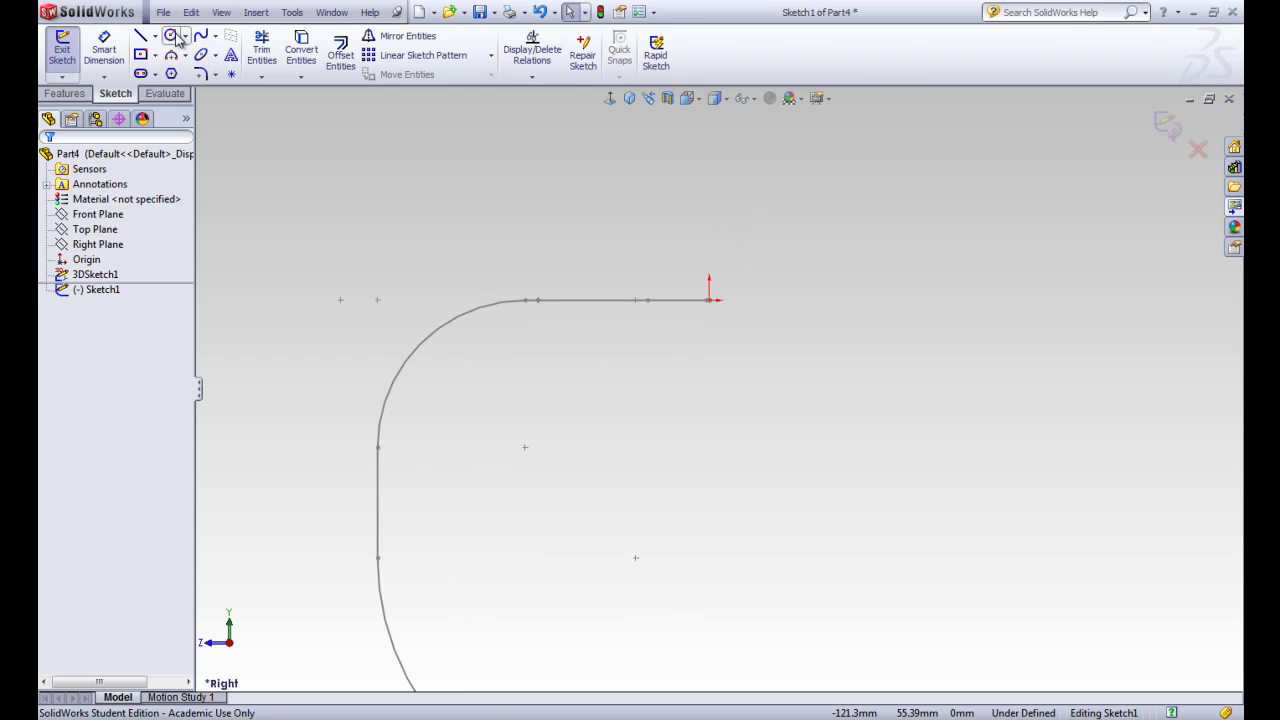
- Draw a circle centred at the path's straight end
{"action": "left_click", "coordinate": [709, 300]}
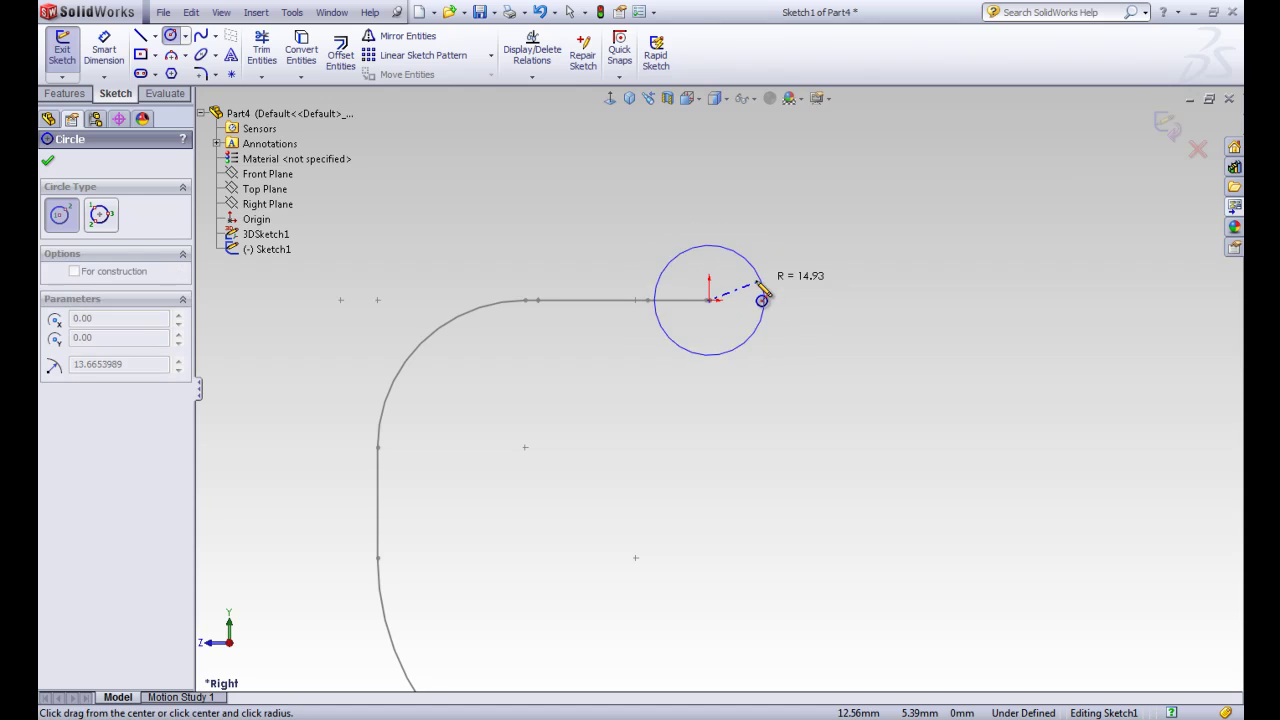
{"action": "left_click", "coordinate": [720, 300]}
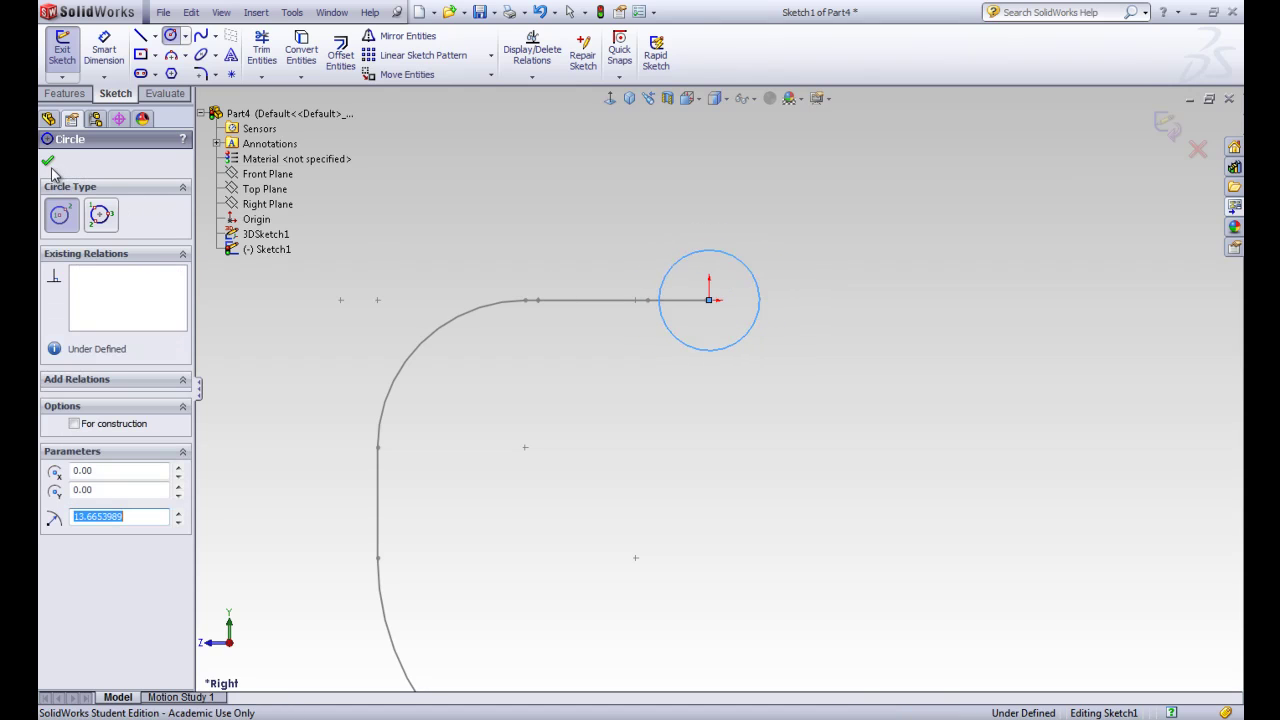
{"action": "left_click", "coordinate": [47, 161]}
- Dimension the circle to a 1 in (25.400 mm) diameter and exit Sketch1
{"action": "left_click", "coordinate": [104, 50]}
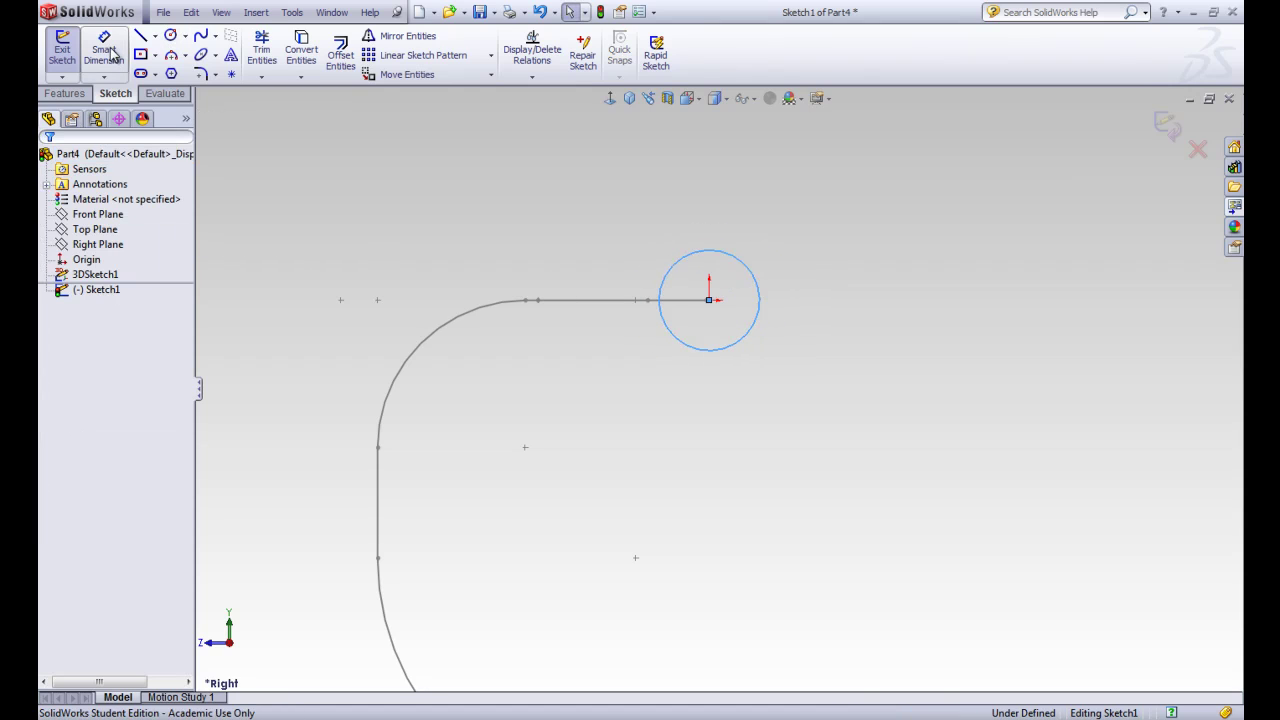
{"action": "left_click", "coordinate": [764, 290]}
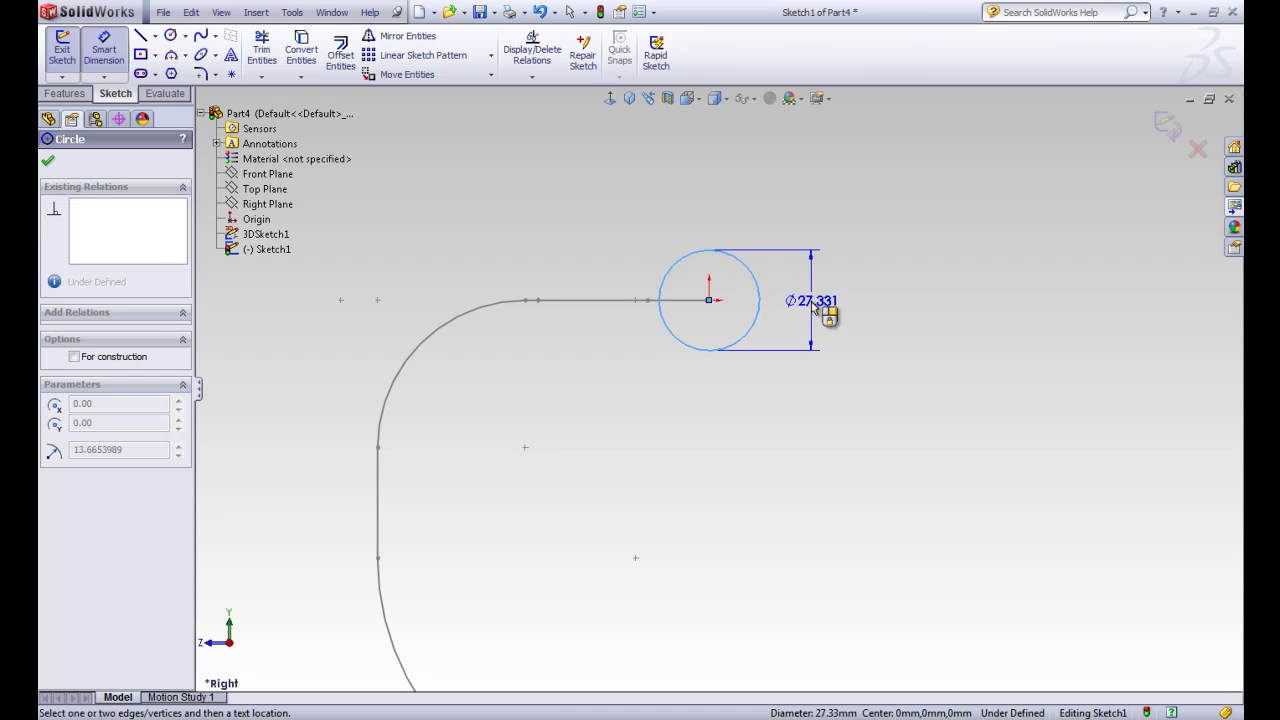
{"action": "left_click", "coordinate": [812, 308]}
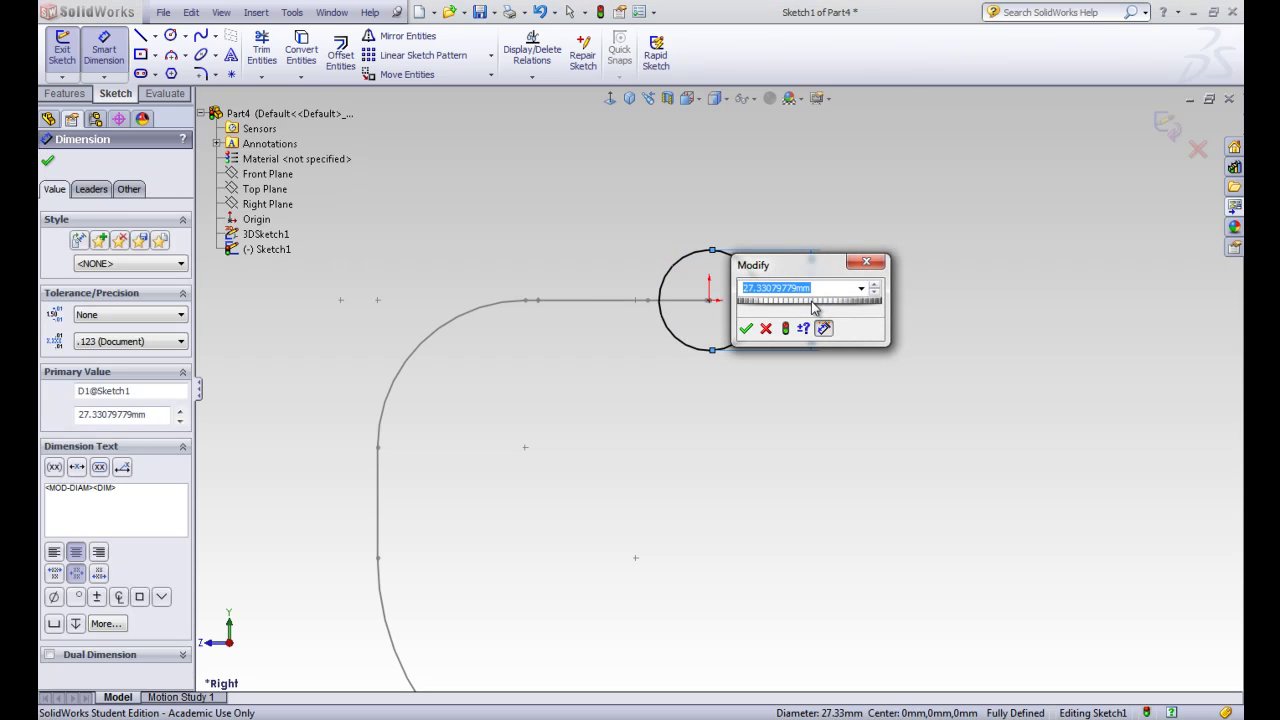
{"action": "type", "text": "1 in"}
{"action": "key", "text": "Return"}
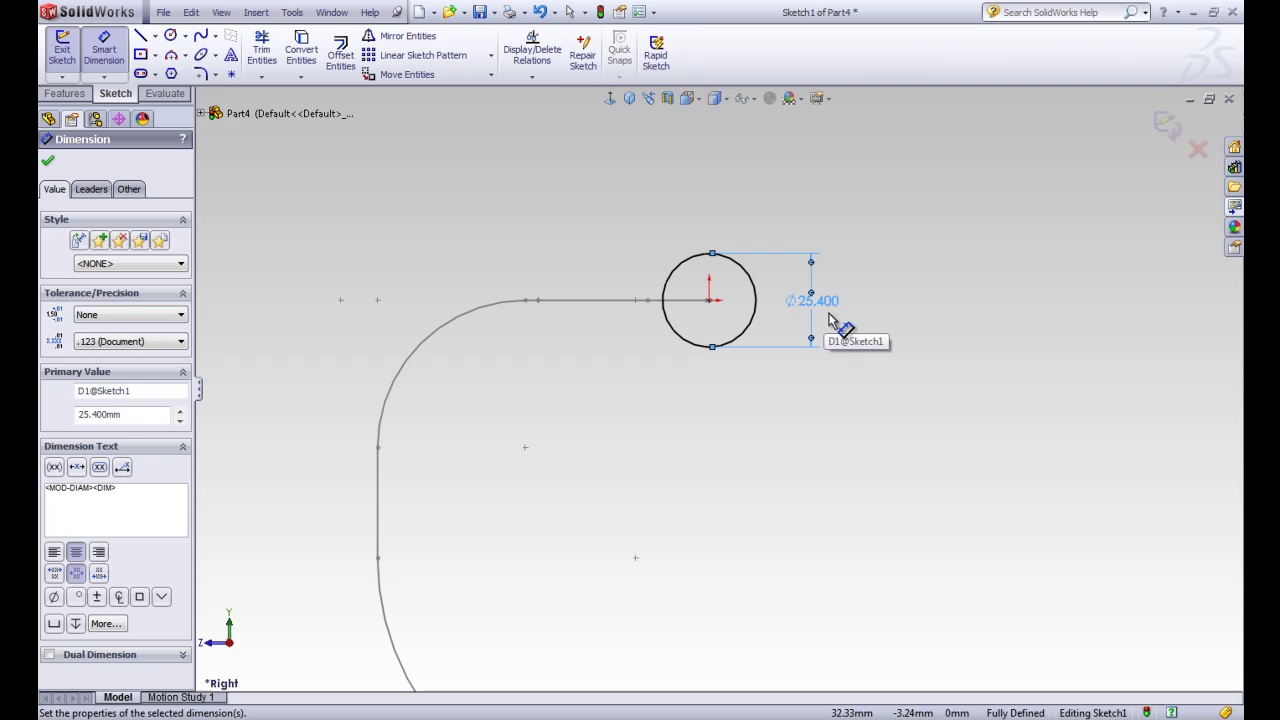
{"action": "left_click", "coordinate": [48, 161]}
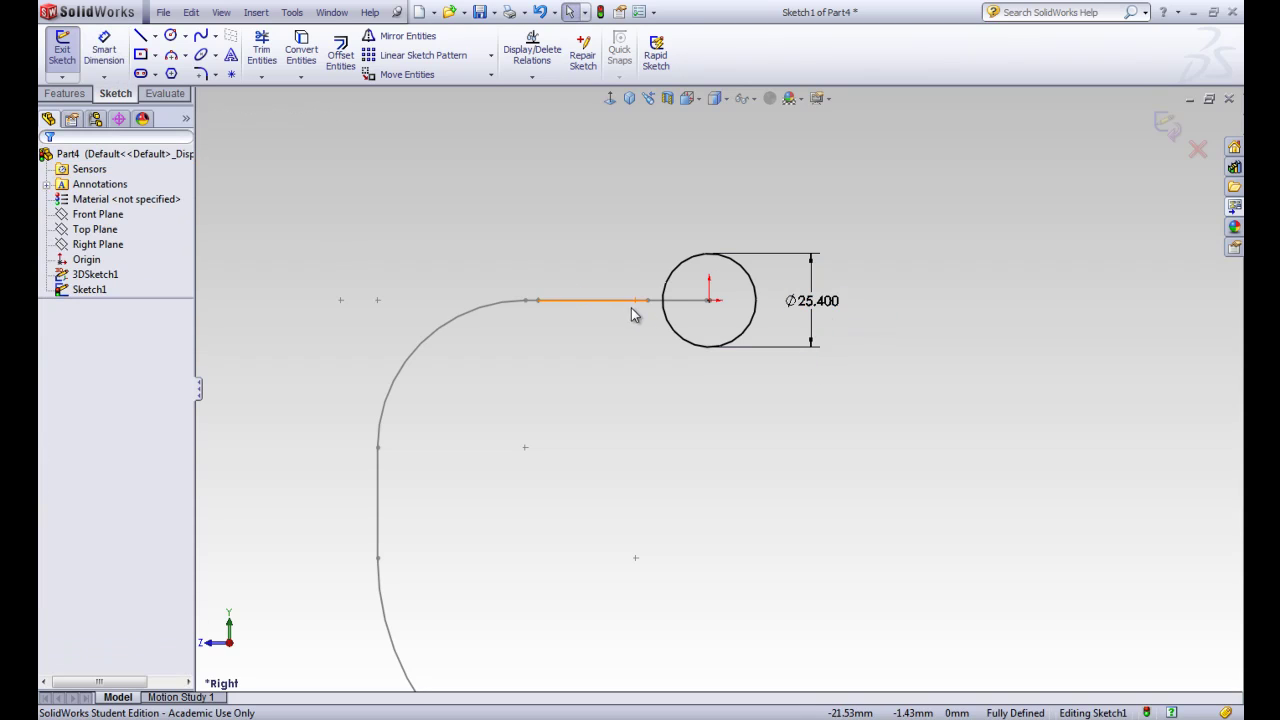
{"action": "left_click", "coordinate": [61, 50]}
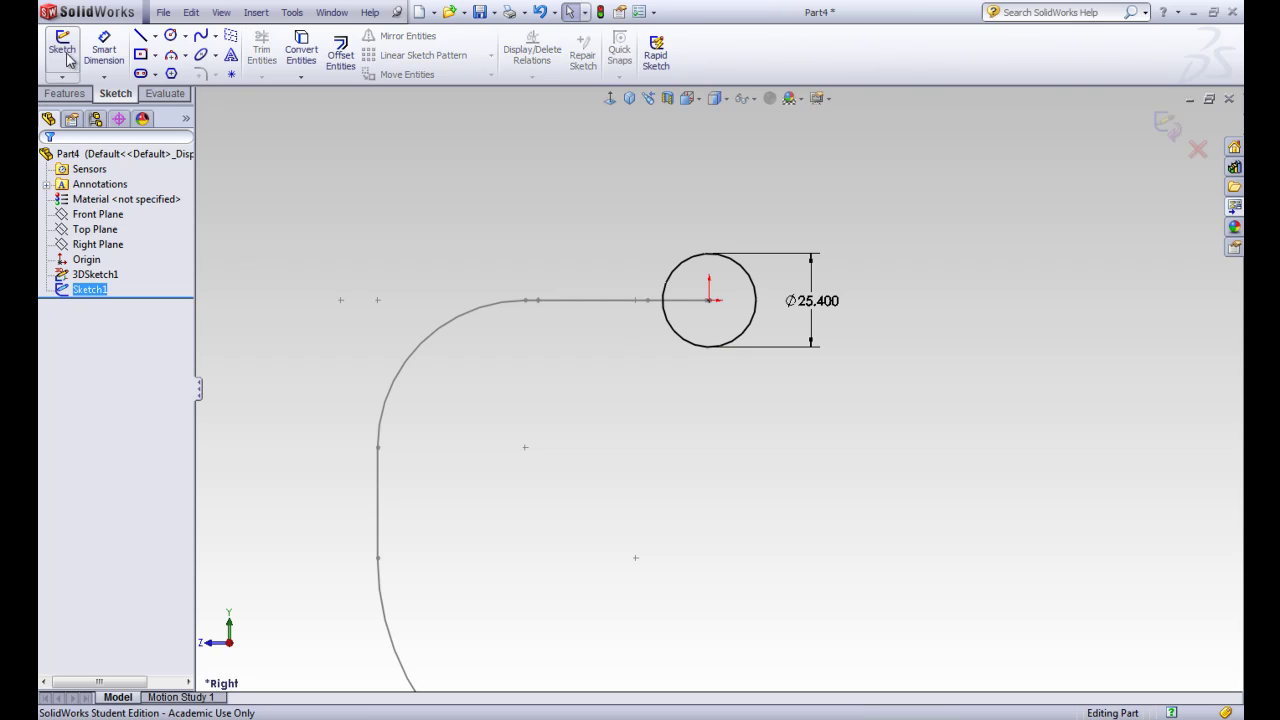
- In isometric view, sweep the Sketch1 circle along 3DSketch1 to create Sweep1
{"action": "left_click", "coordinate": [472, 229]}
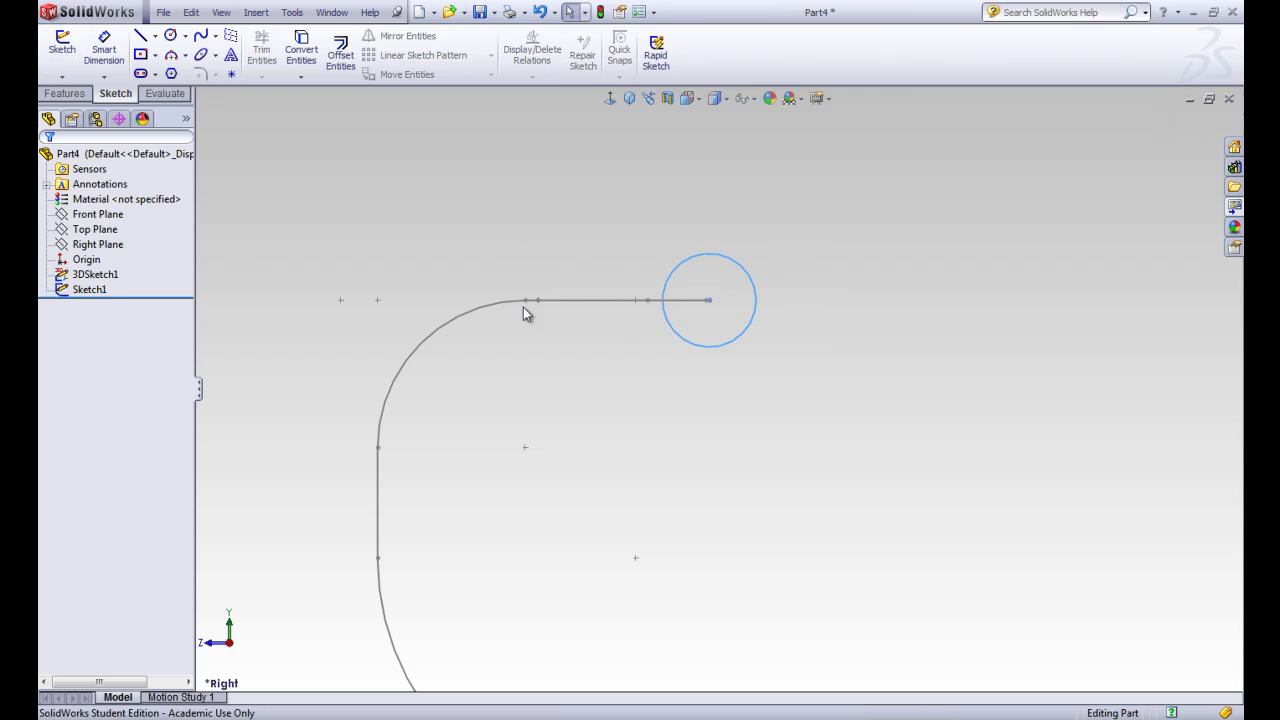
{"action": "left_click", "coordinate": [629, 99]}
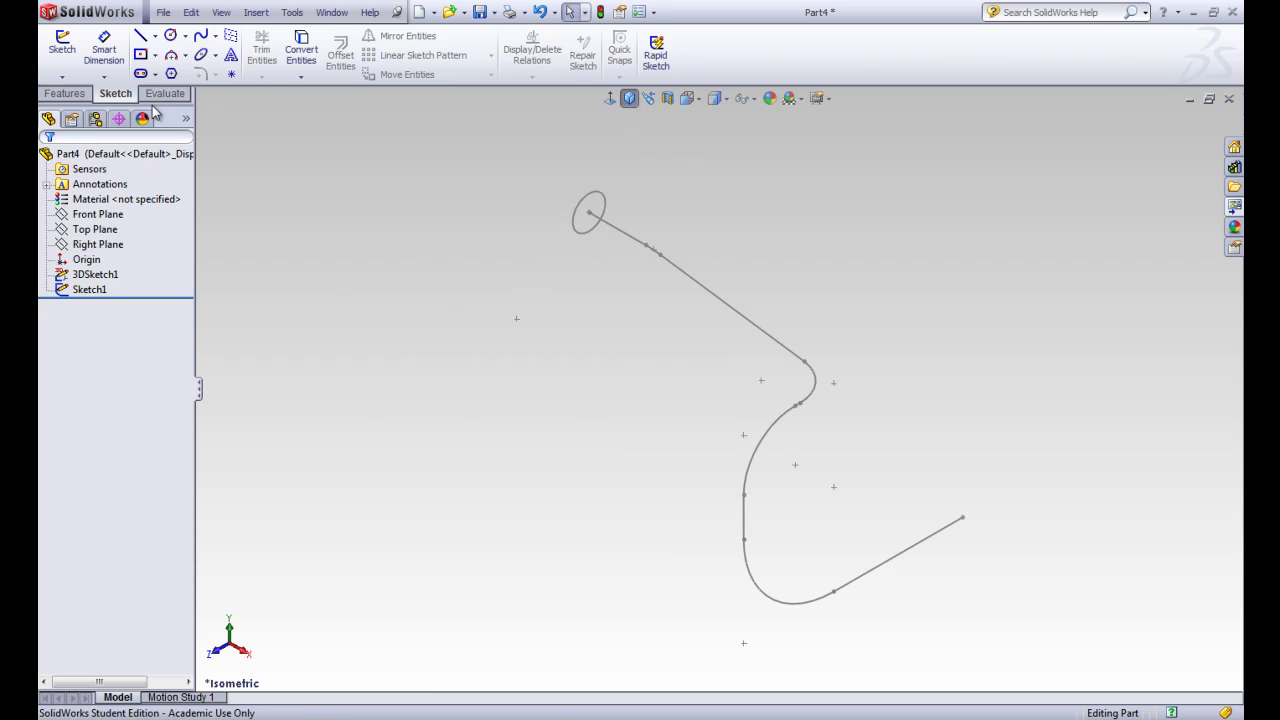
{"action": "left_click", "coordinate": [77, 95]}
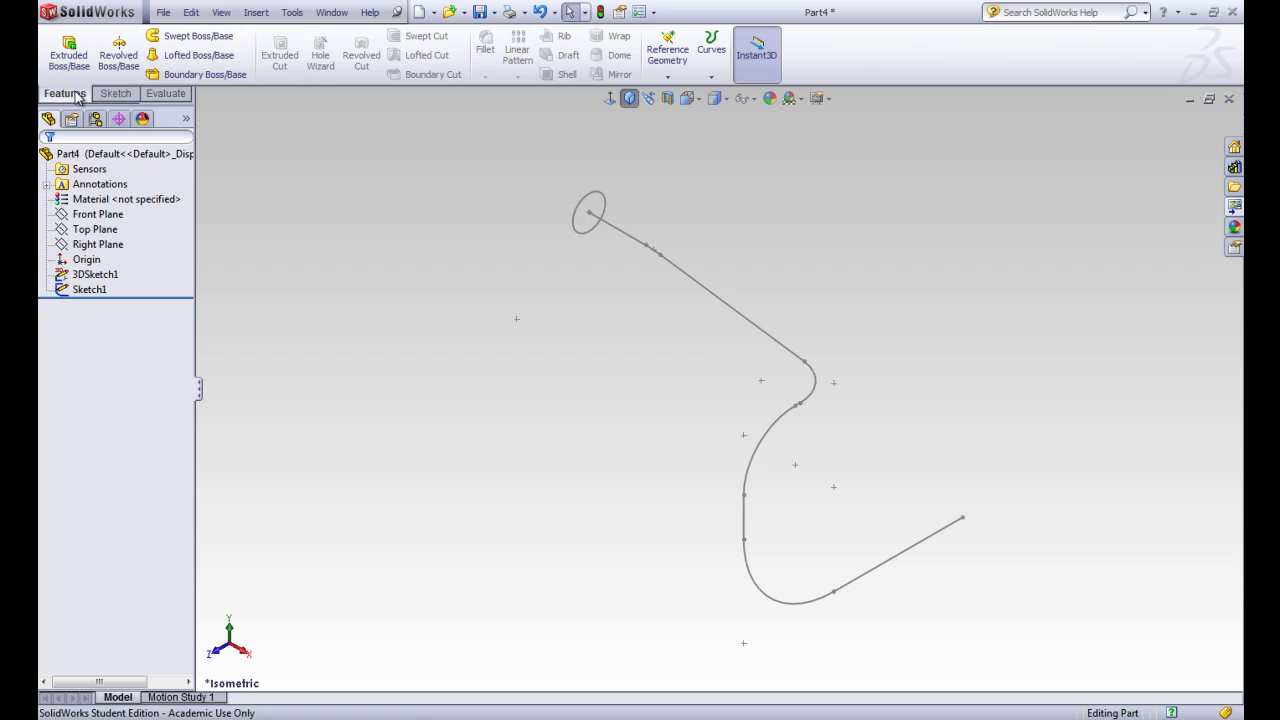
{"action": "left_click", "coordinate": [203, 38]}
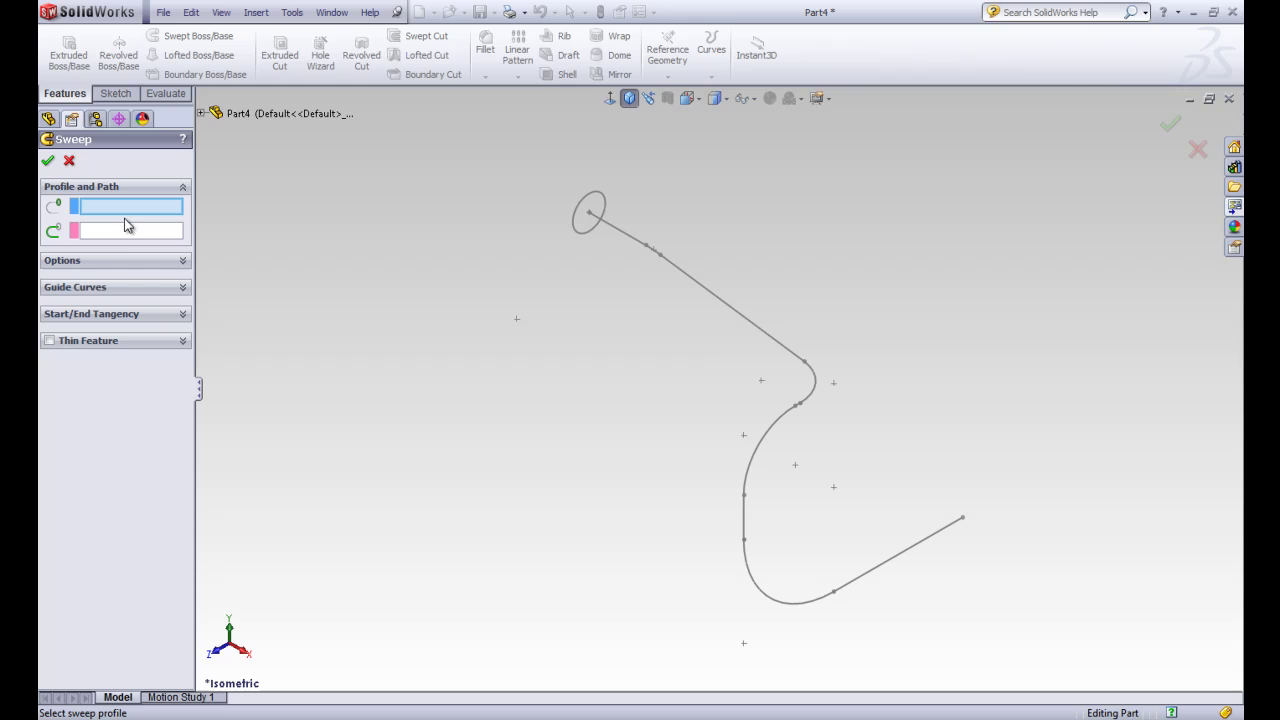
{"action": "left_click", "coordinate": [68, 163]}
{"action": "left_click", "coordinate": [99, 276]}
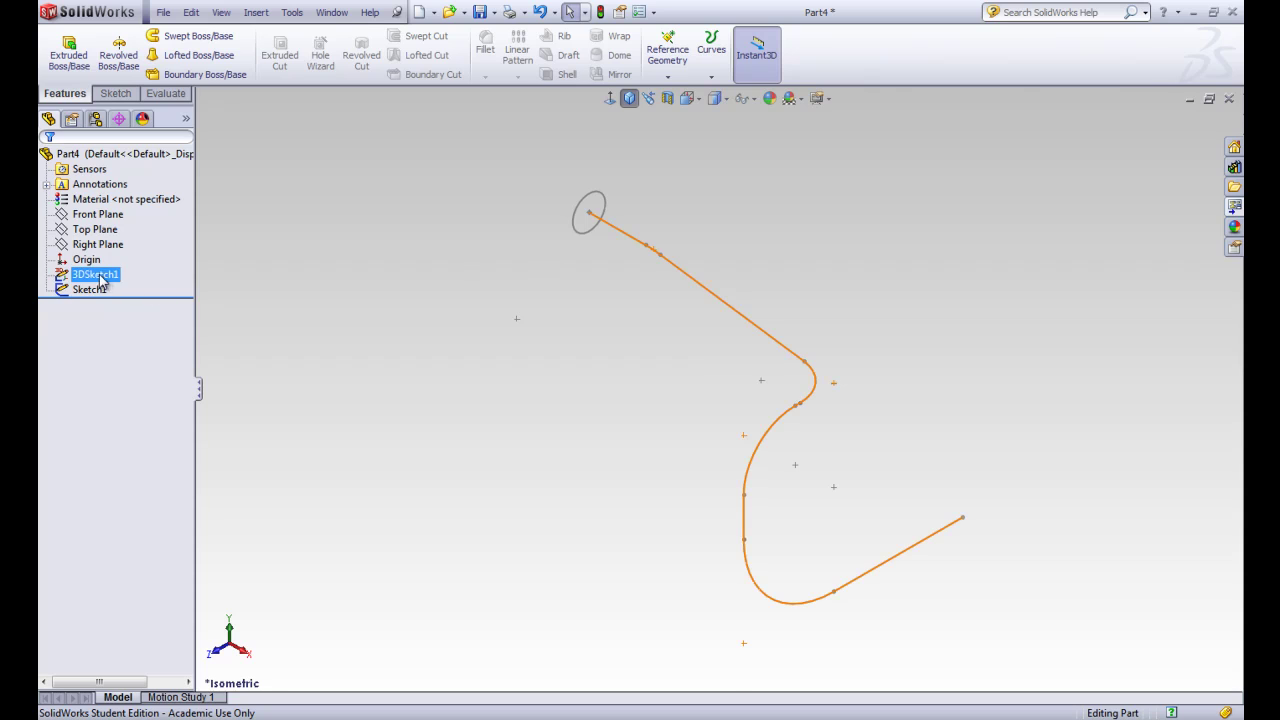
{"action": "left_click", "coordinate": [95, 289], "text": "ctrl"}
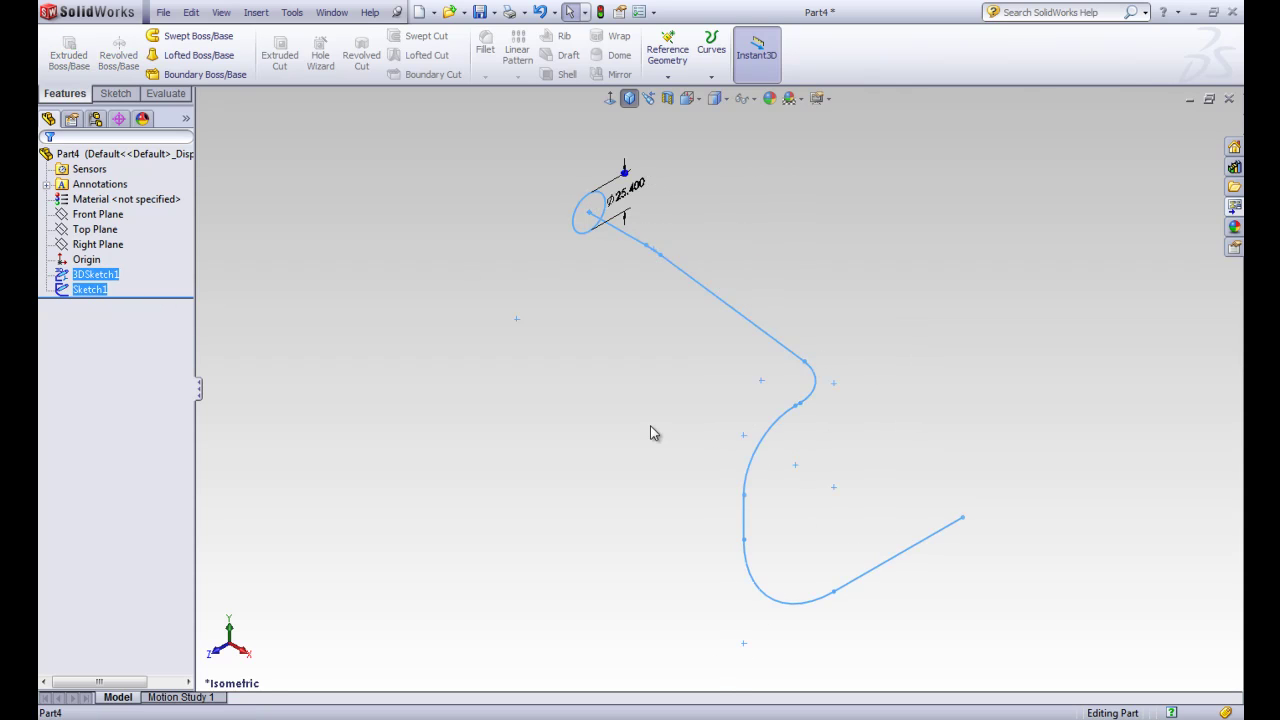
{"action": "left_click", "coordinate": [205, 37]}
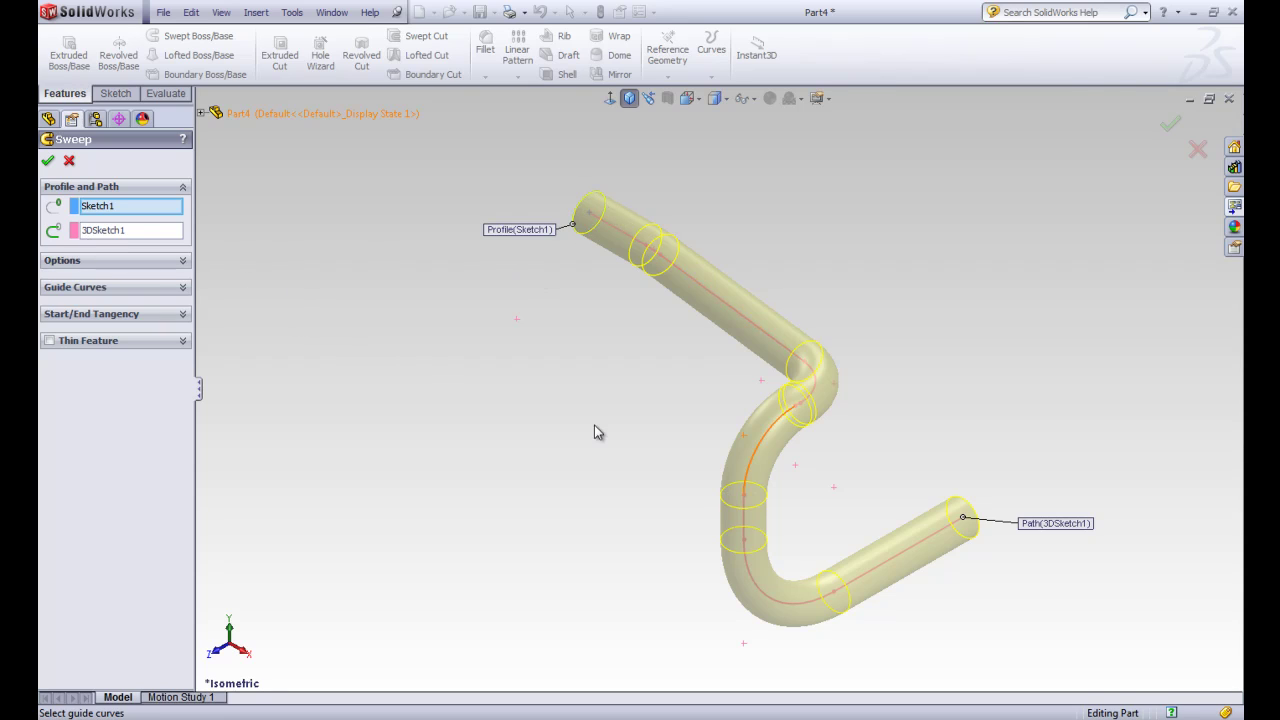
{"action": "left_click", "coordinate": [48, 161]}
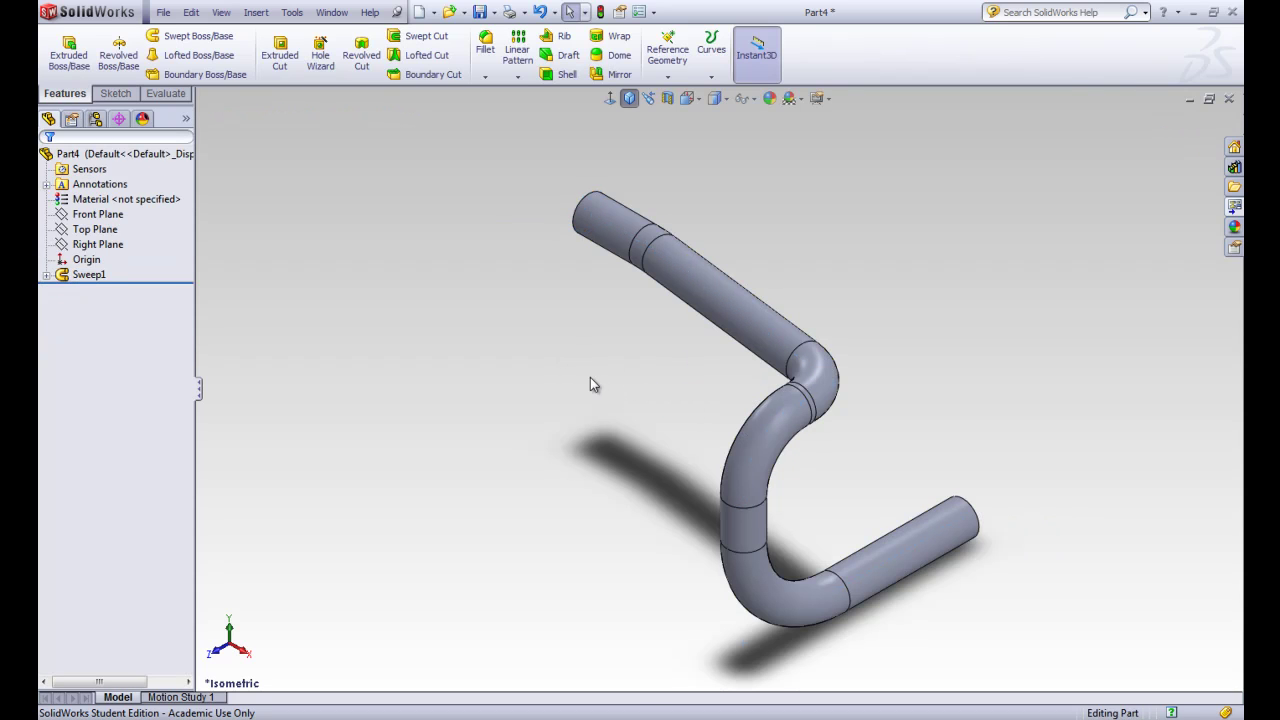
{"action": "key", "text": "z"}
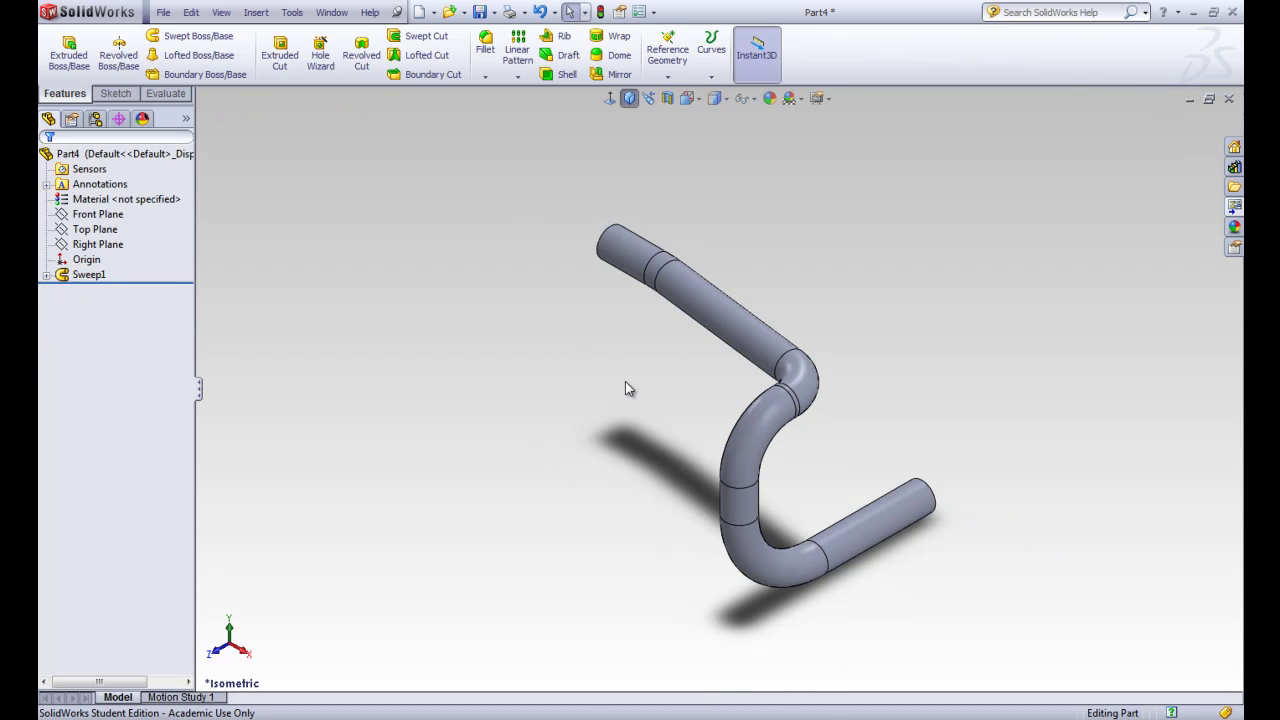
{"action": "key", "text": "alt+Tab"}
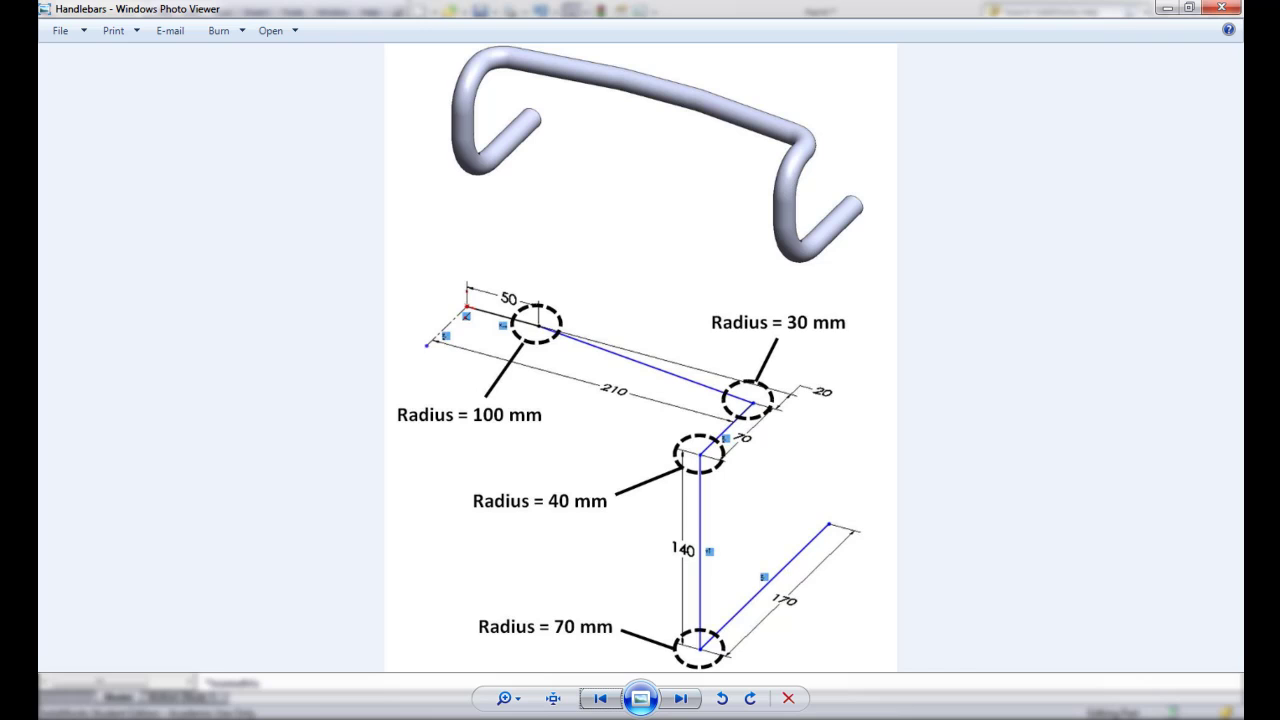
{"action": "left_click", "coordinate": [740, 630]}
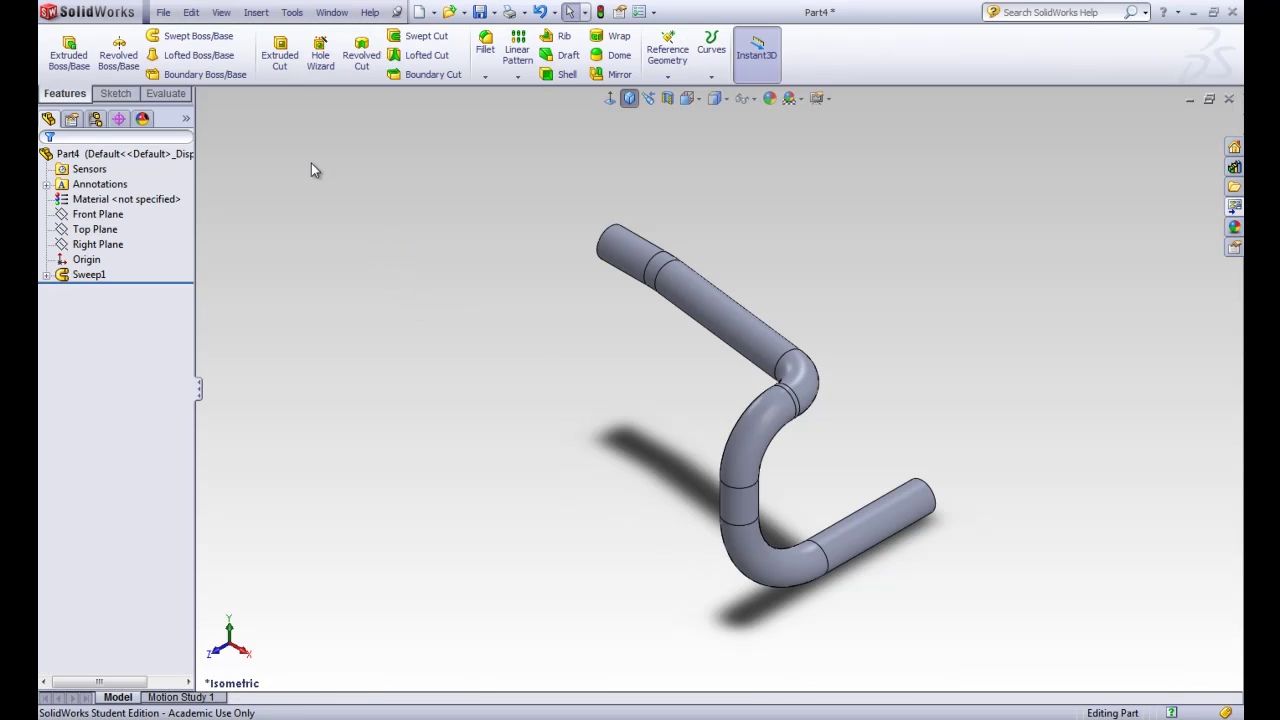
- Mirror Sweep1 about the Right Plane to create Mirror1
{"action": "left_click", "coordinate": [106, 245]}
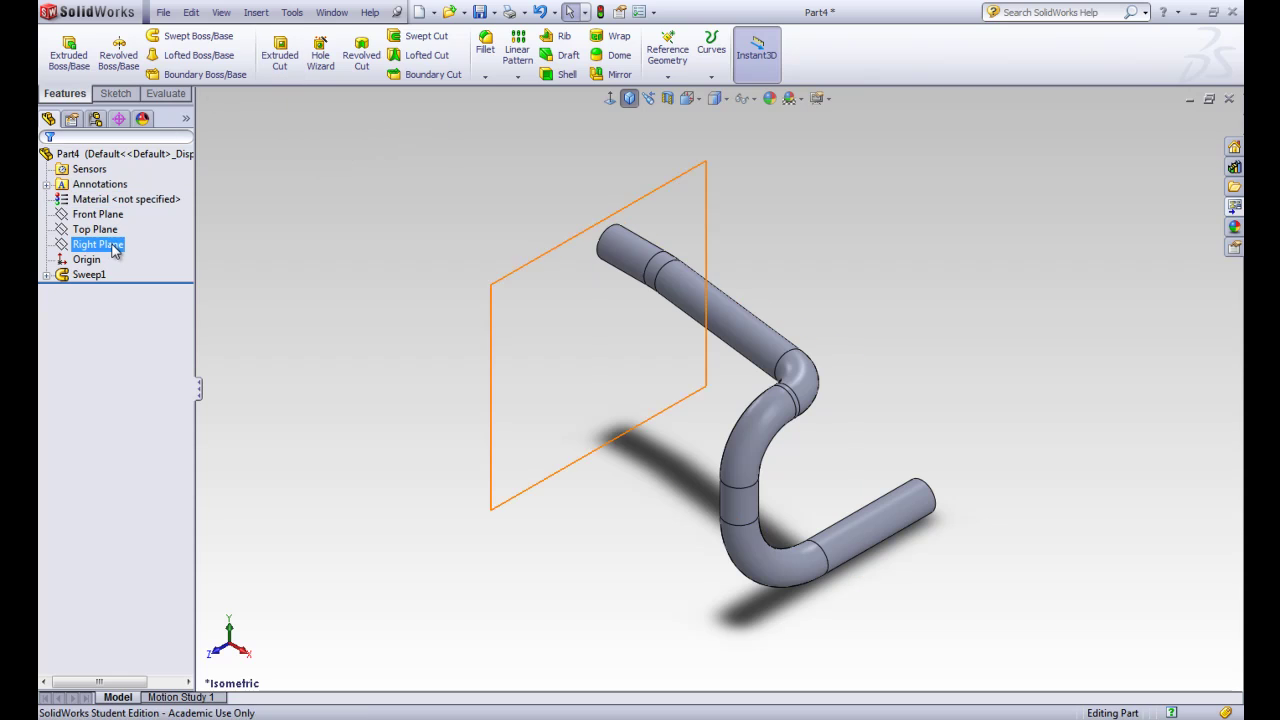
{"action": "left_click", "coordinate": [230, 224]}
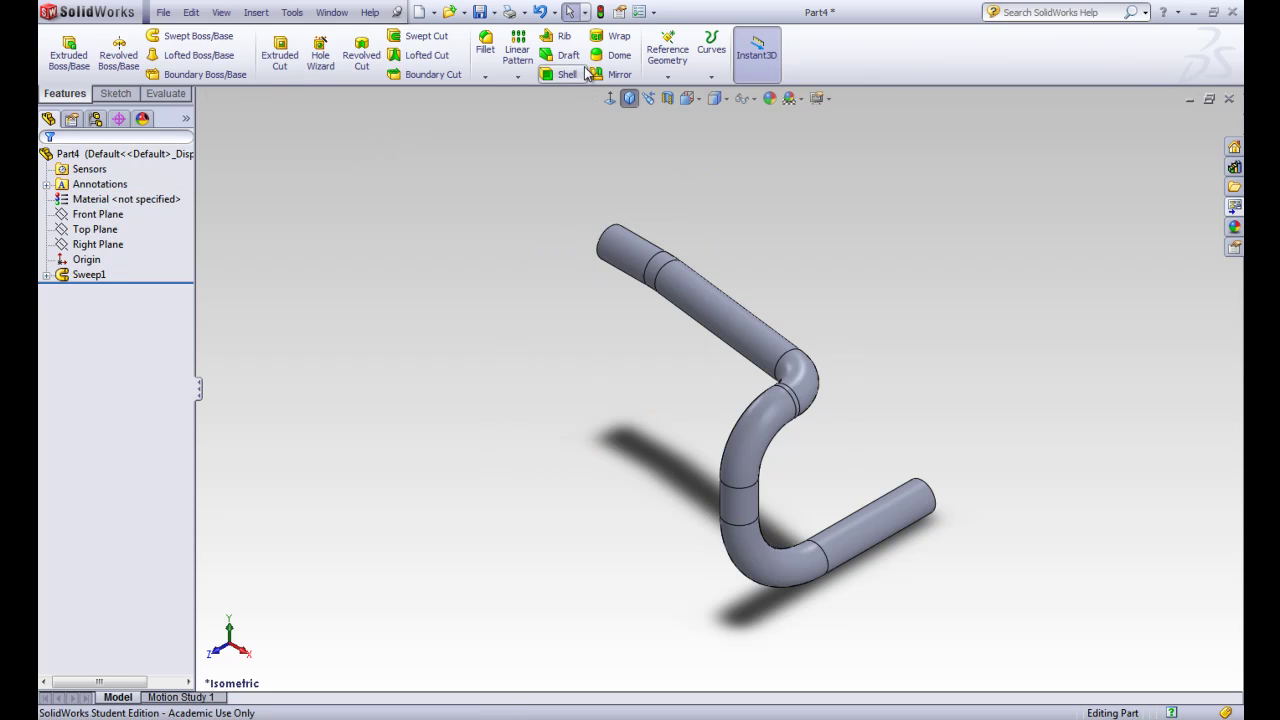
{"action": "left_click", "coordinate": [613, 75]}
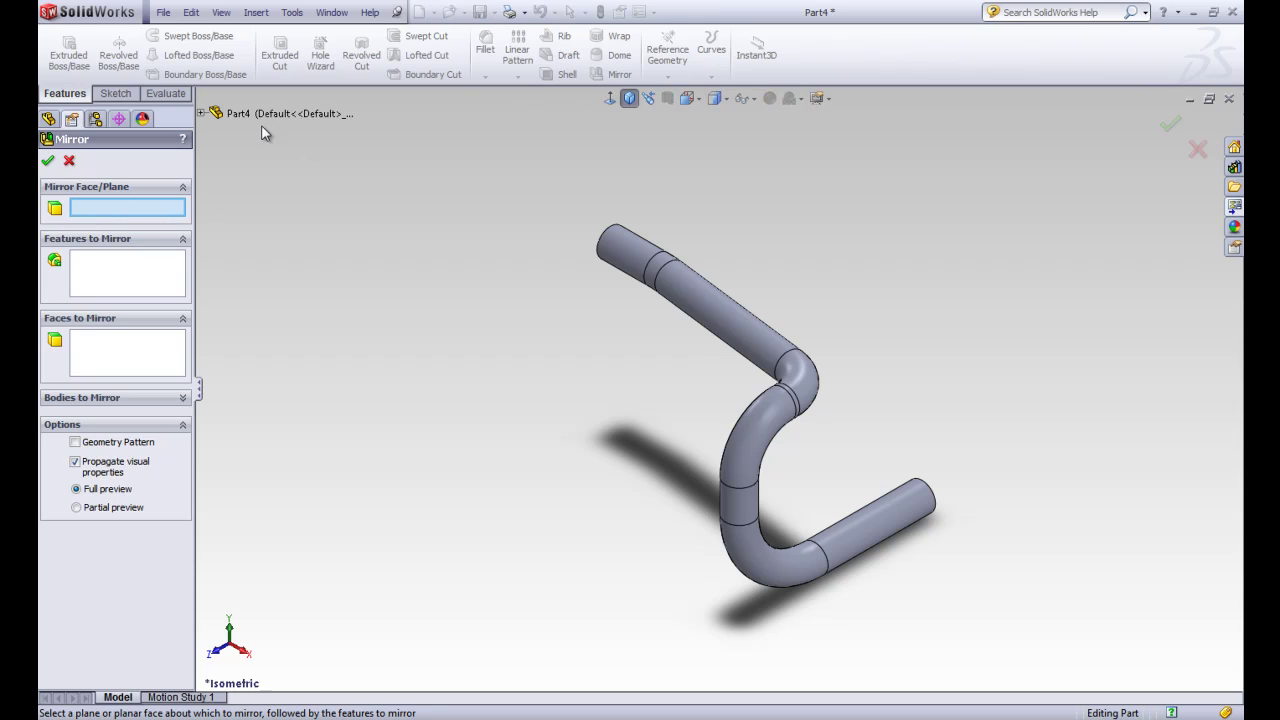
{"action": "left_click", "coordinate": [202, 114]}
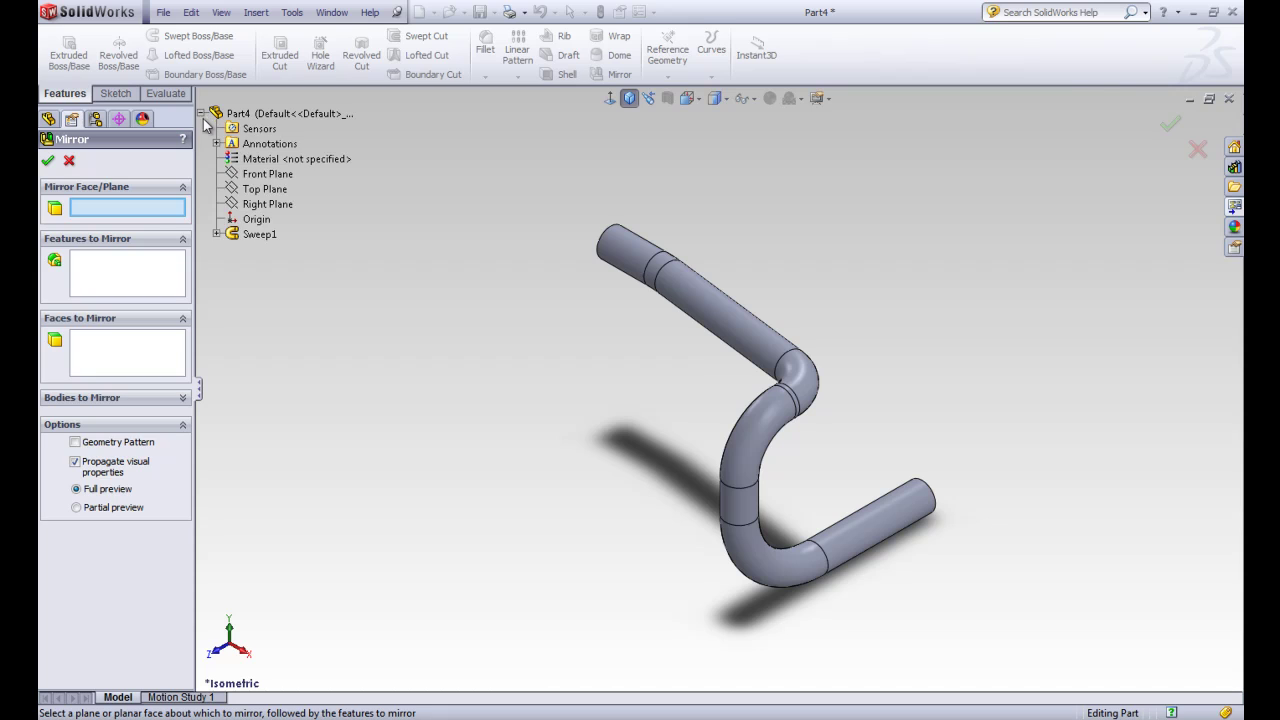
{"action": "left_click", "coordinate": [266, 204]}
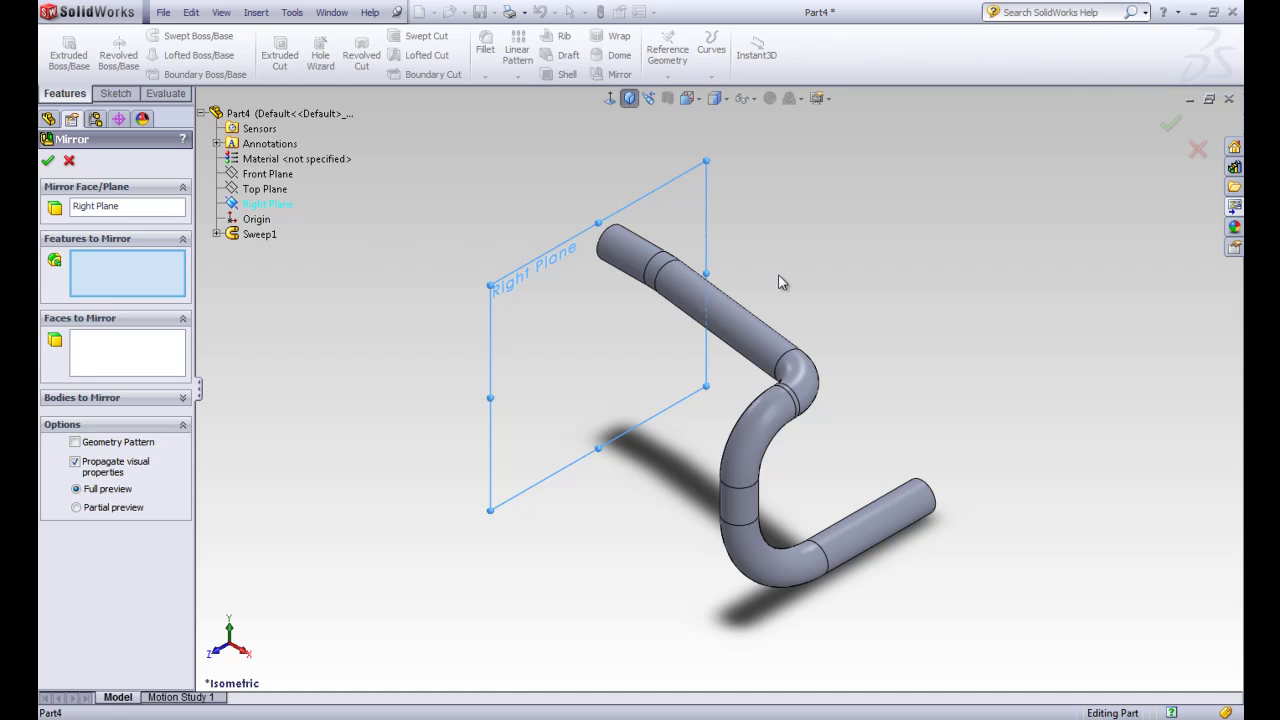
{"action": "left_click", "coordinate": [700, 283]}
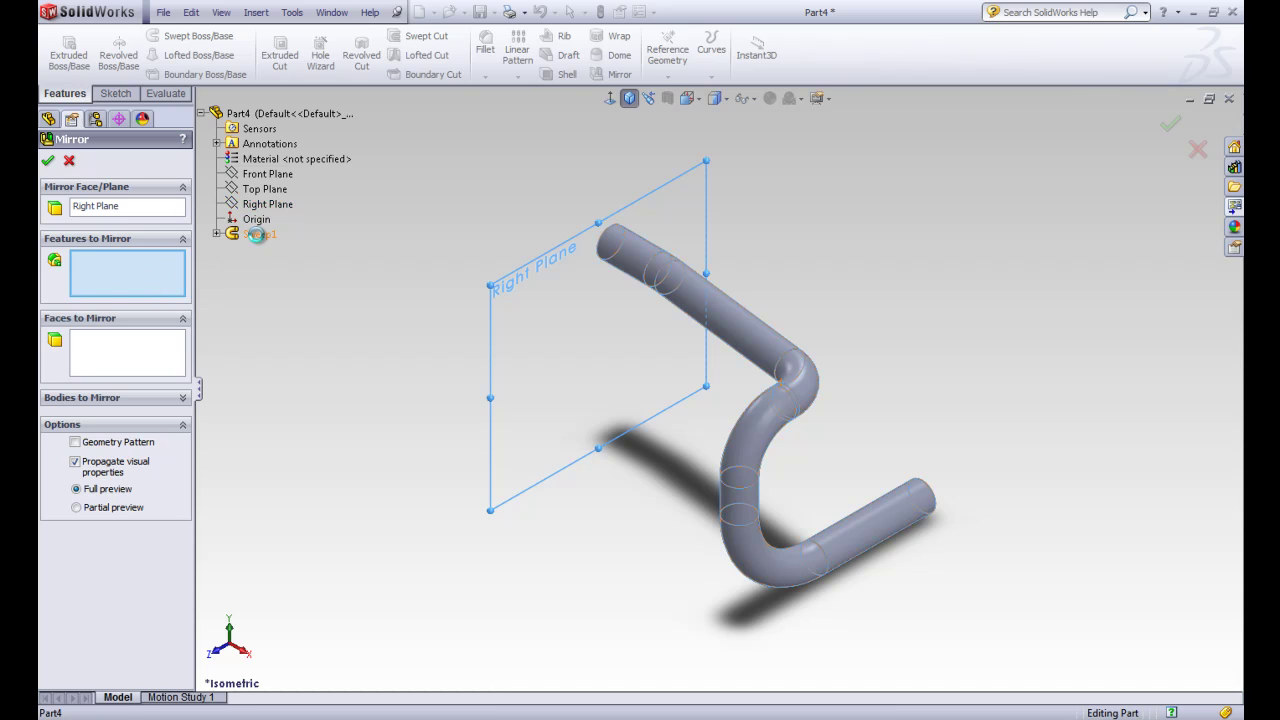
{"action": "left_click", "coordinate": [259, 236]}
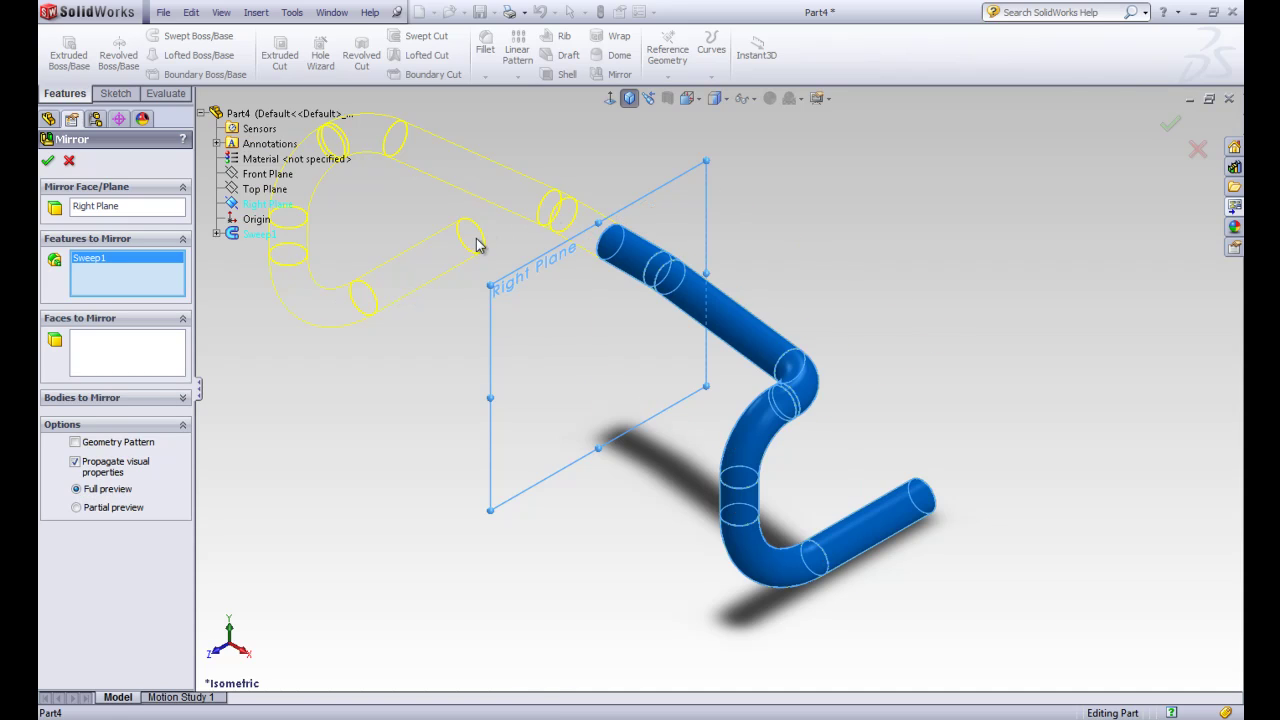
{"action": "left_click", "coordinate": [47, 162]}
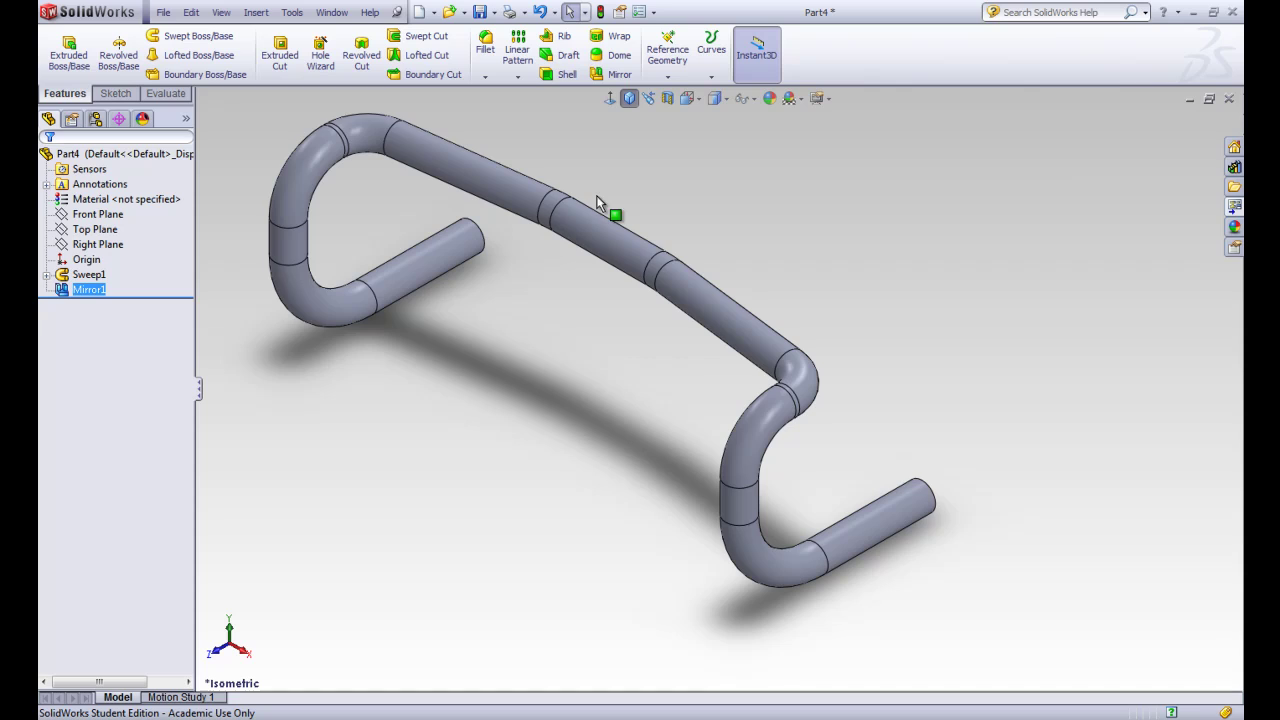
- Rotate the view and switch the display style to Shaded without edges
{"action": "key", "text": "Left"}
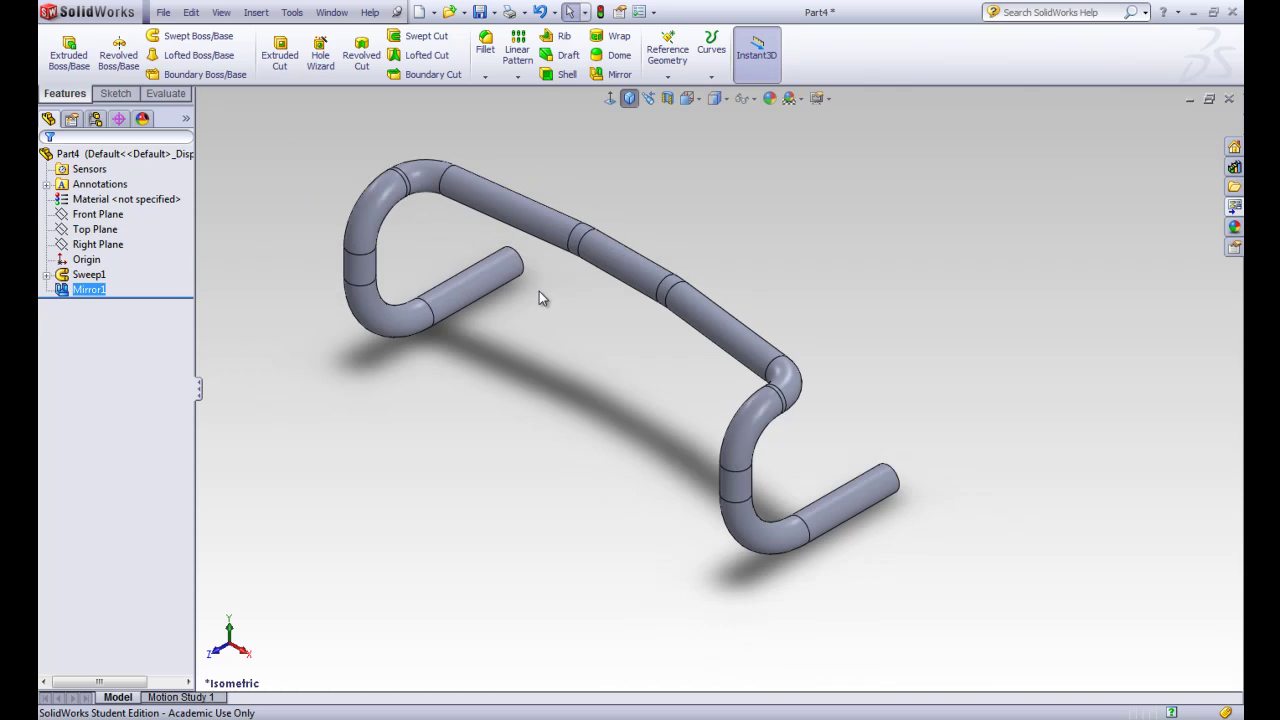
{"action": "left_click", "coordinate": [725, 99]}
{"action": "left_click", "coordinate": [716, 142]}
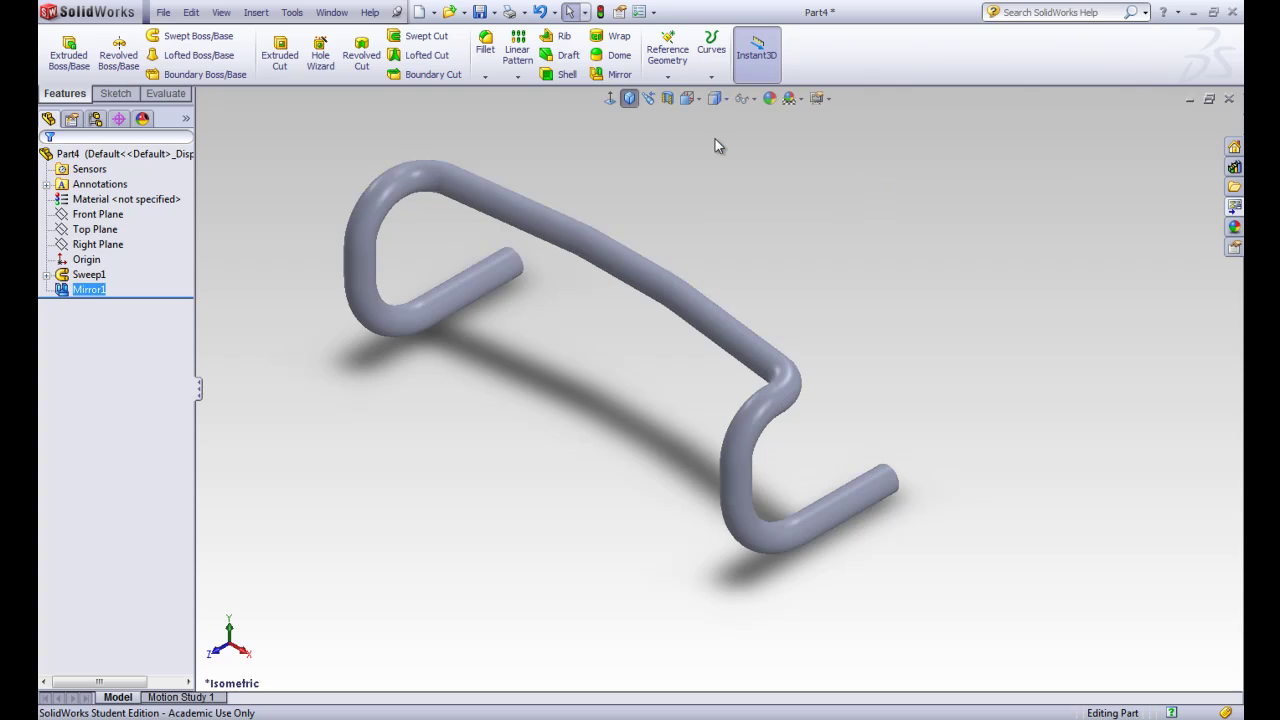
{"action": "left_click", "coordinate": [651, 311]}
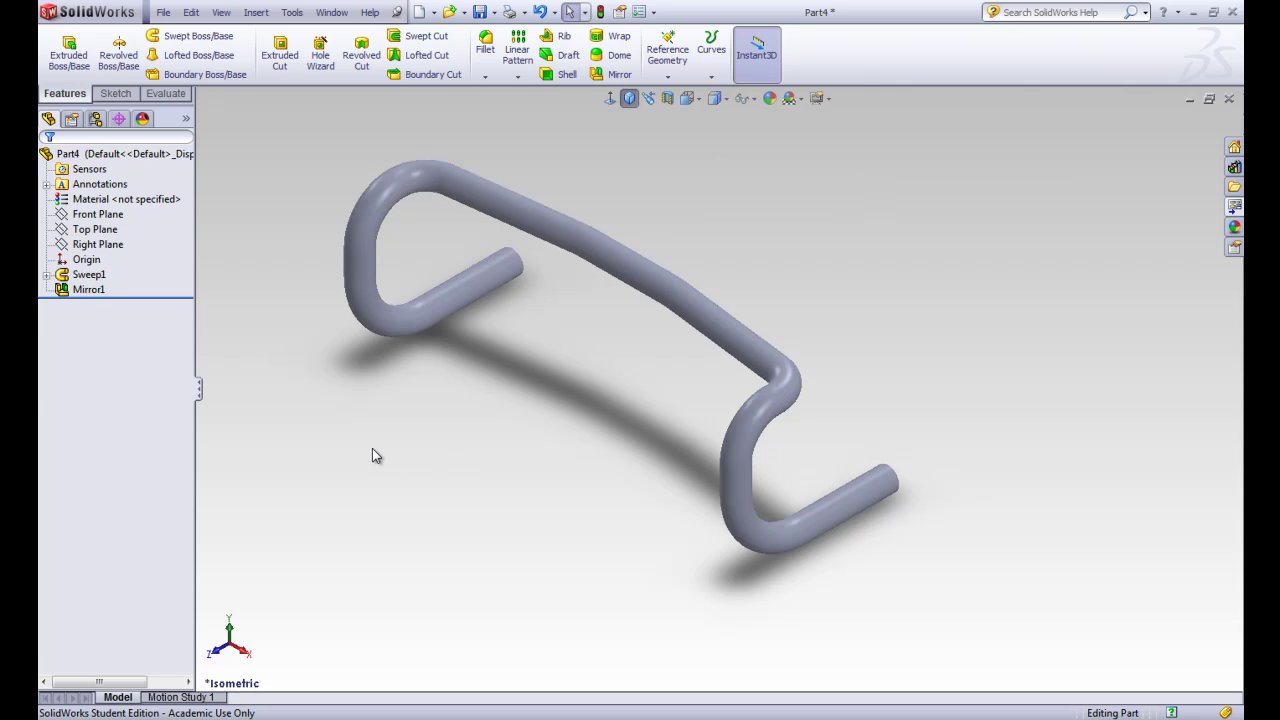